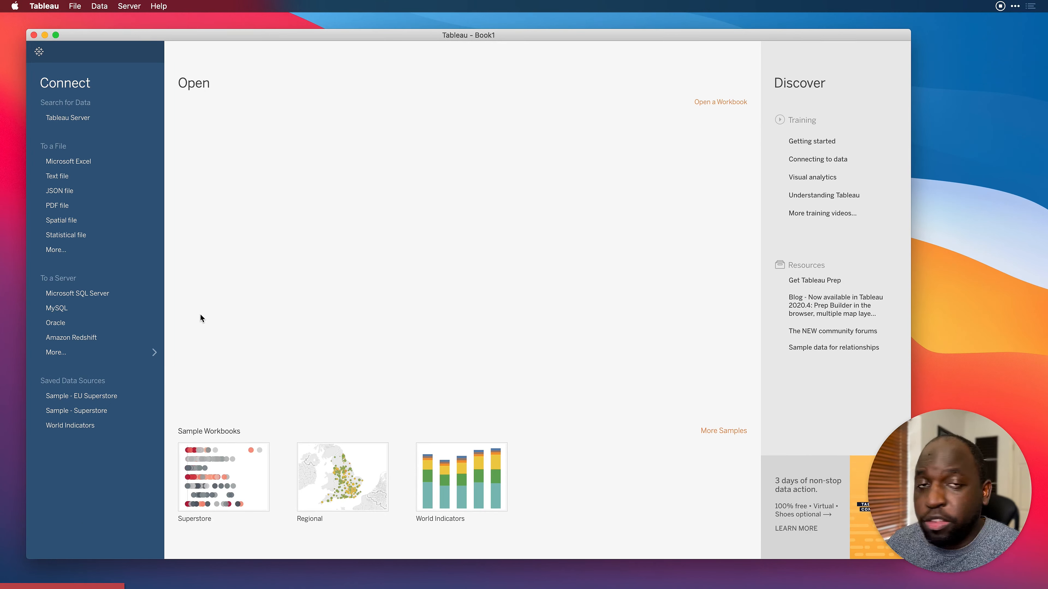
Step: Connect to the Excel file MOCK_DATA.xlsx as the data source and open Sheet 1
click(69, 163)
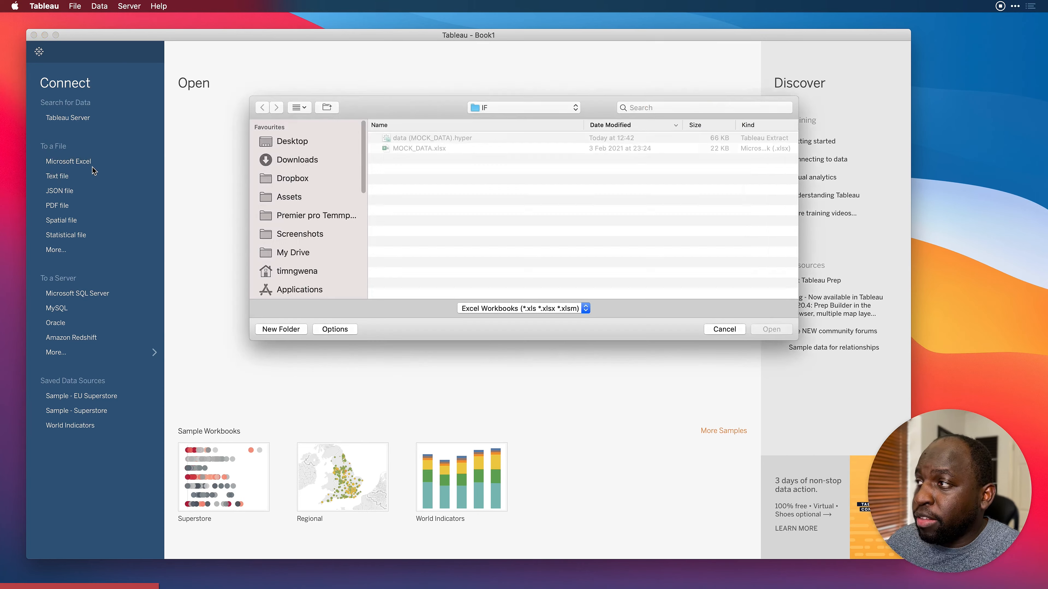
click(436, 152)
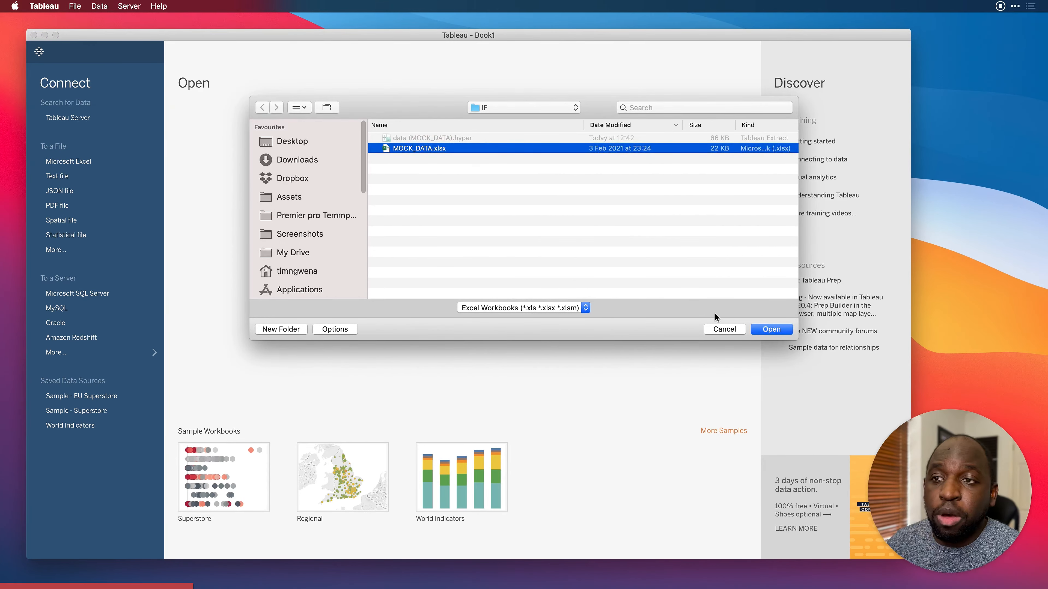
click(772, 330)
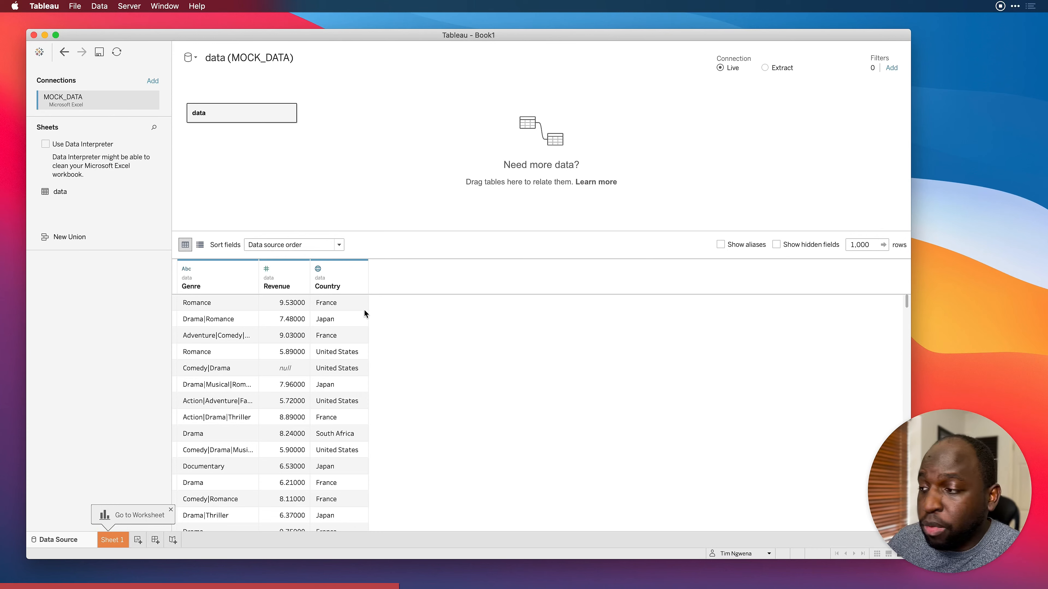
click(113, 540)
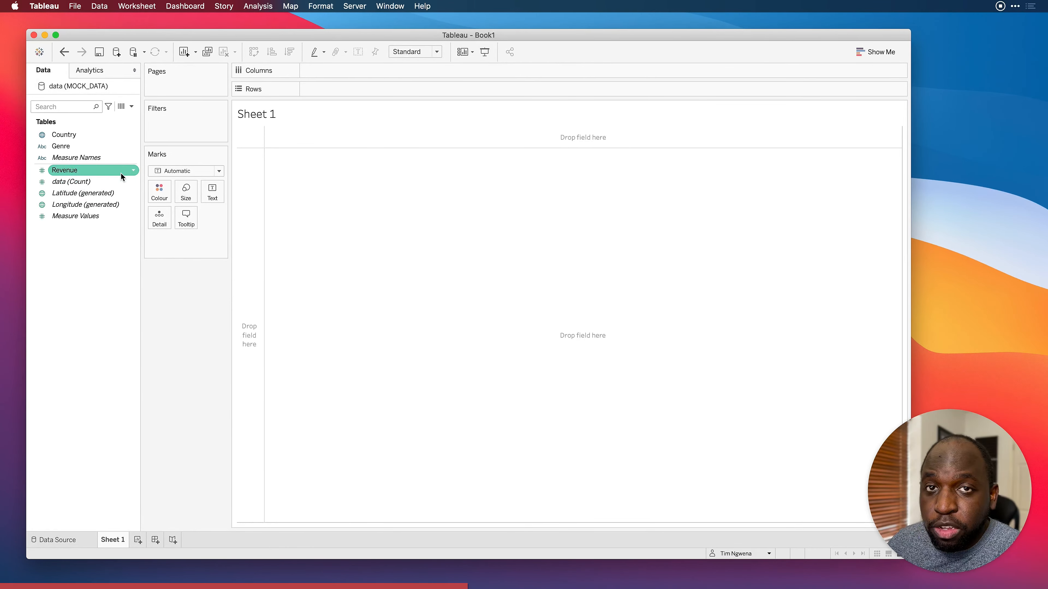
Step: Build a text table with Country and Genre as rows and Revenue as the values, widening the Genre column
drag(65, 147, 320, 86)
drag(88, 125, 301, 90)
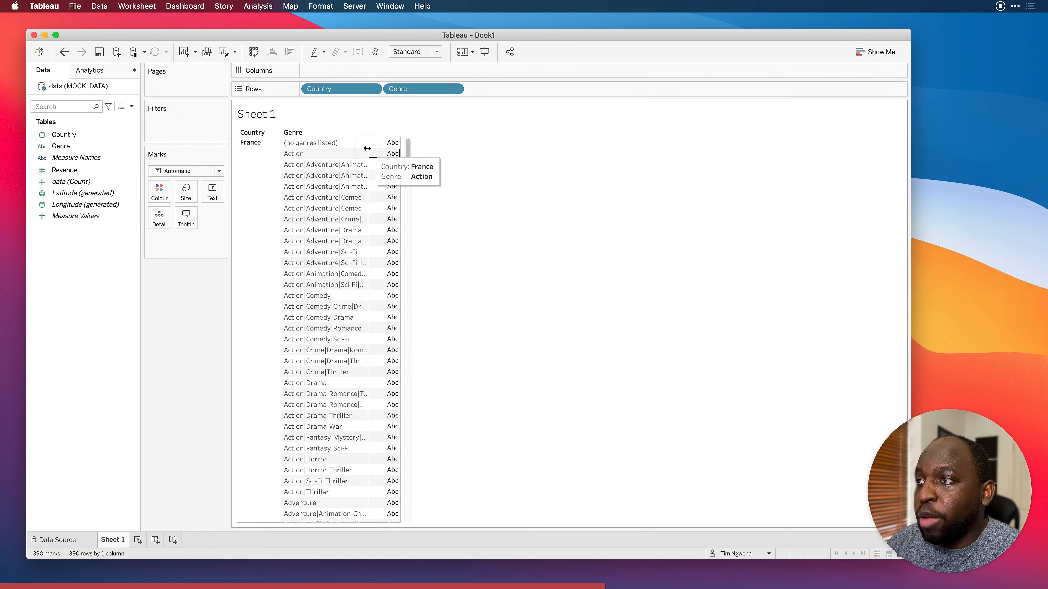
drag(366, 165, 405, 152)
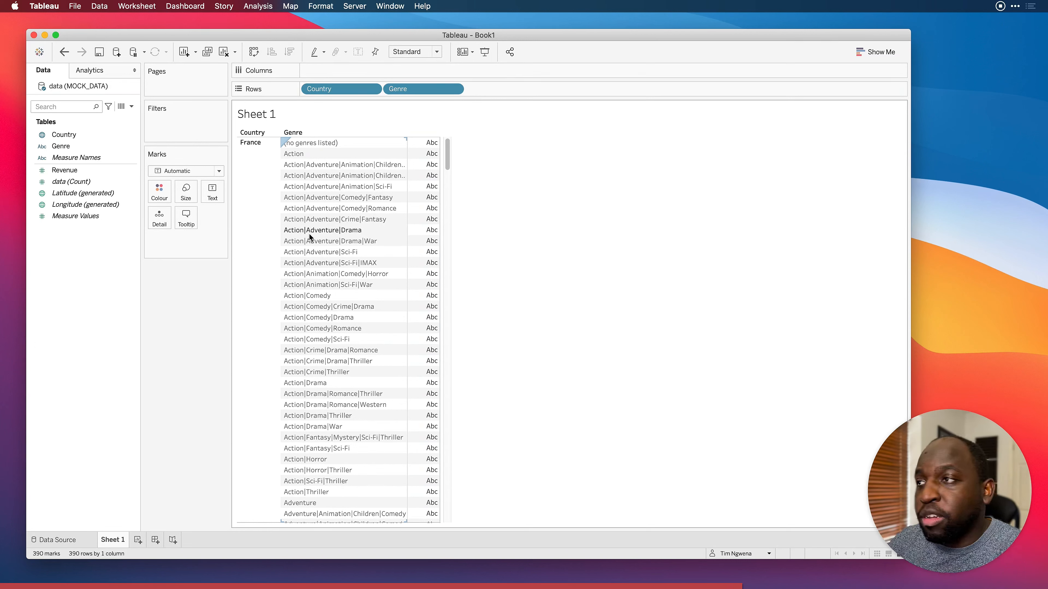
drag(69, 170, 433, 155)
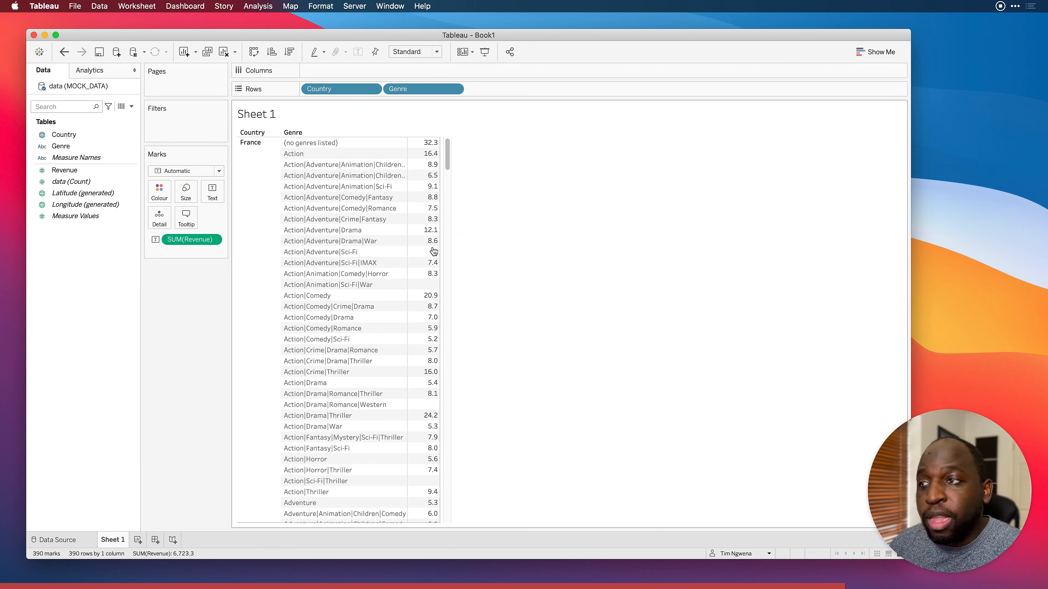
mouse_move(423, 252)
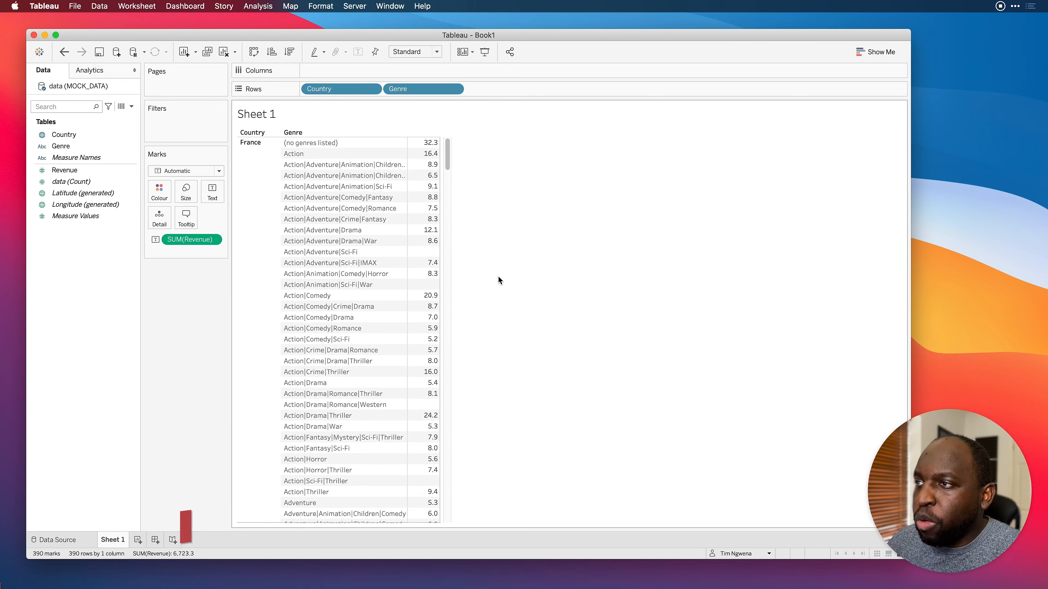
Step: Create a new calculated field and insert the IF function in its formula
click(131, 107)
click(95, 114)
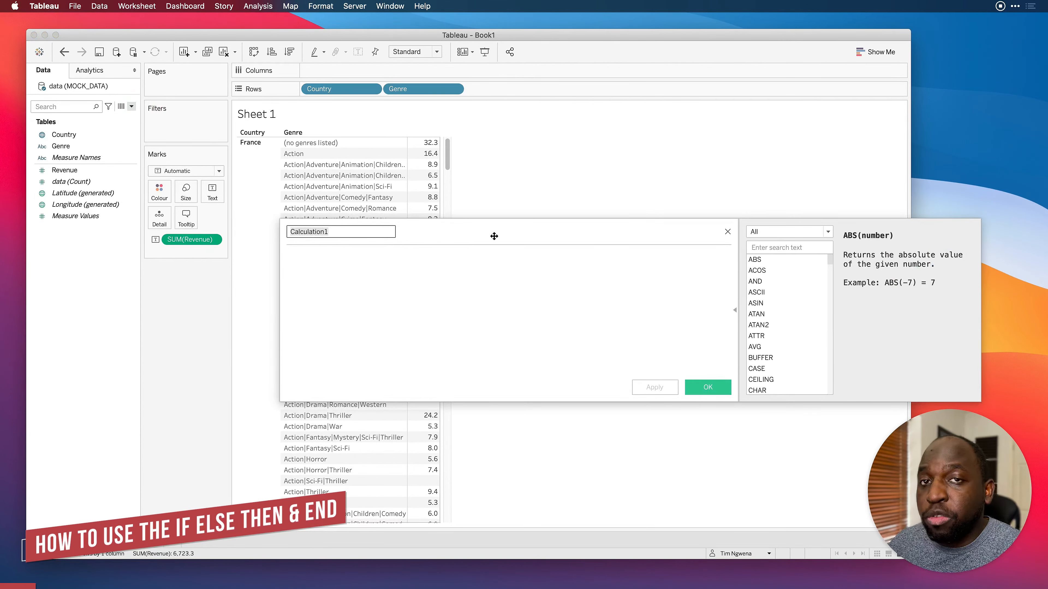
click(393, 268)
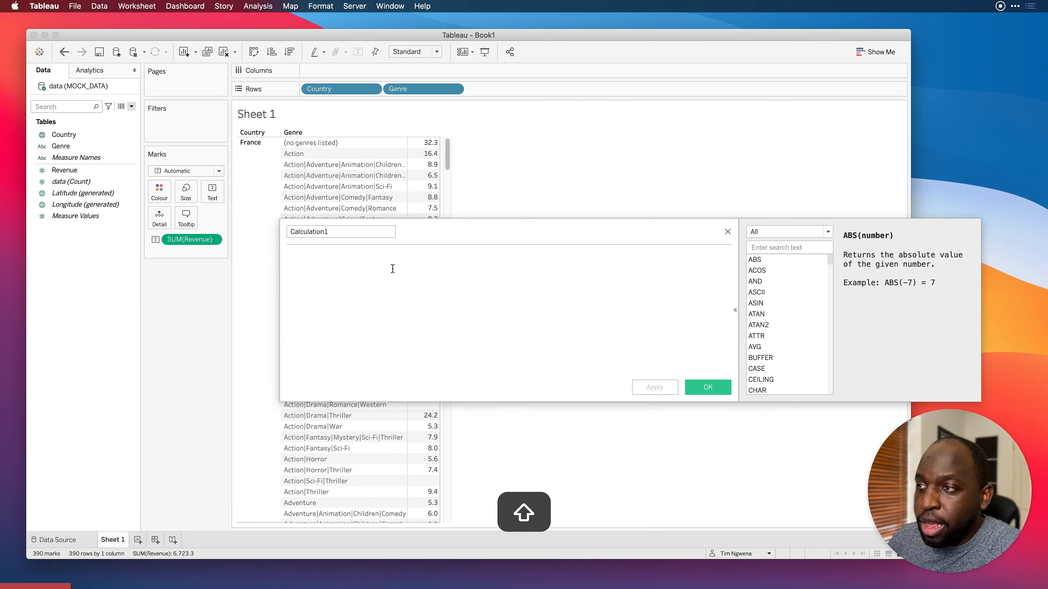
text(If)
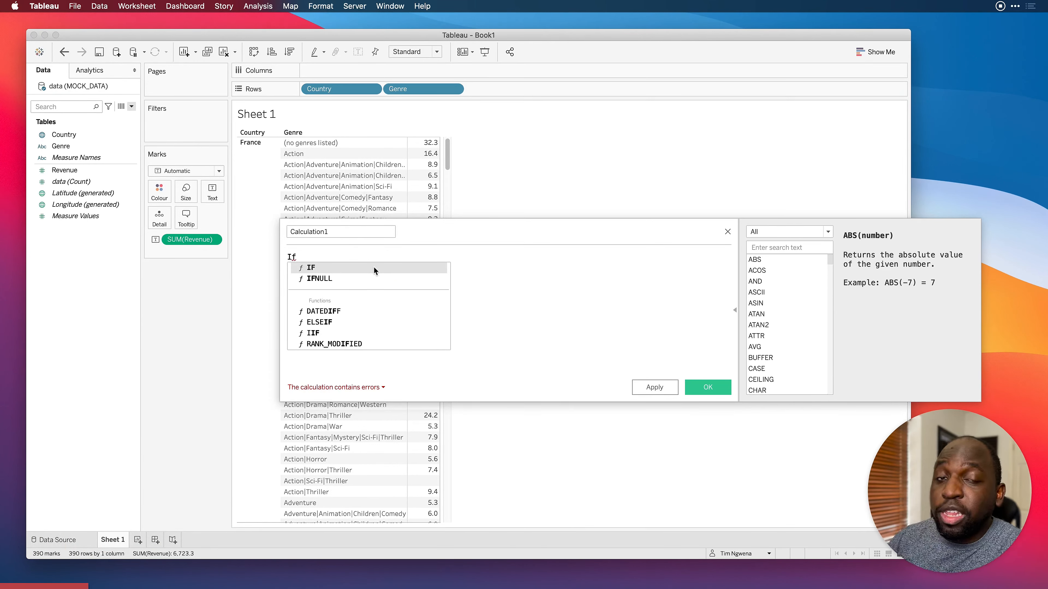
click(373, 267)
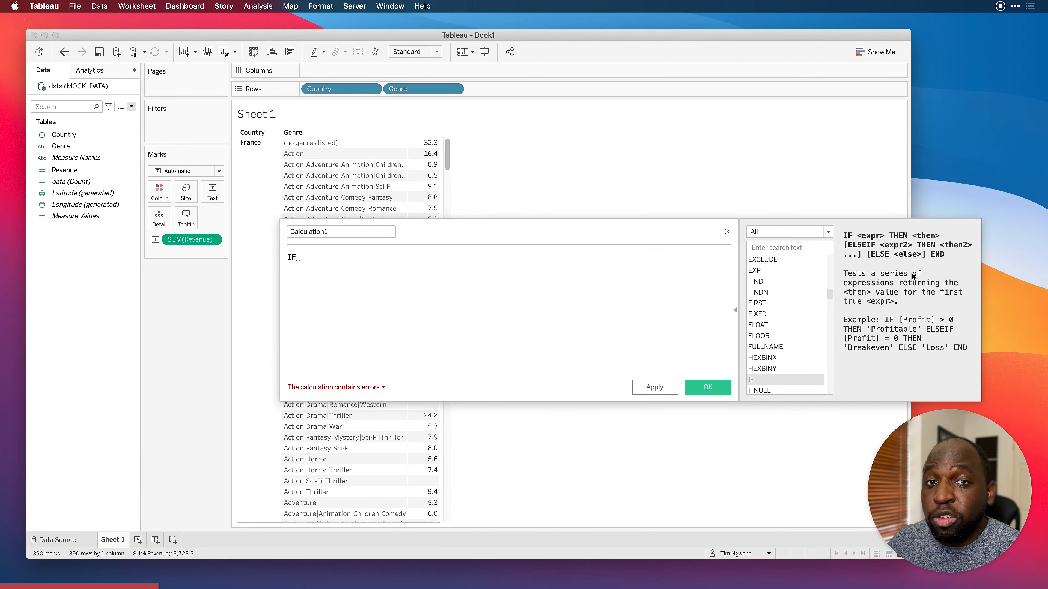
drag(673, 234, 606, 219)
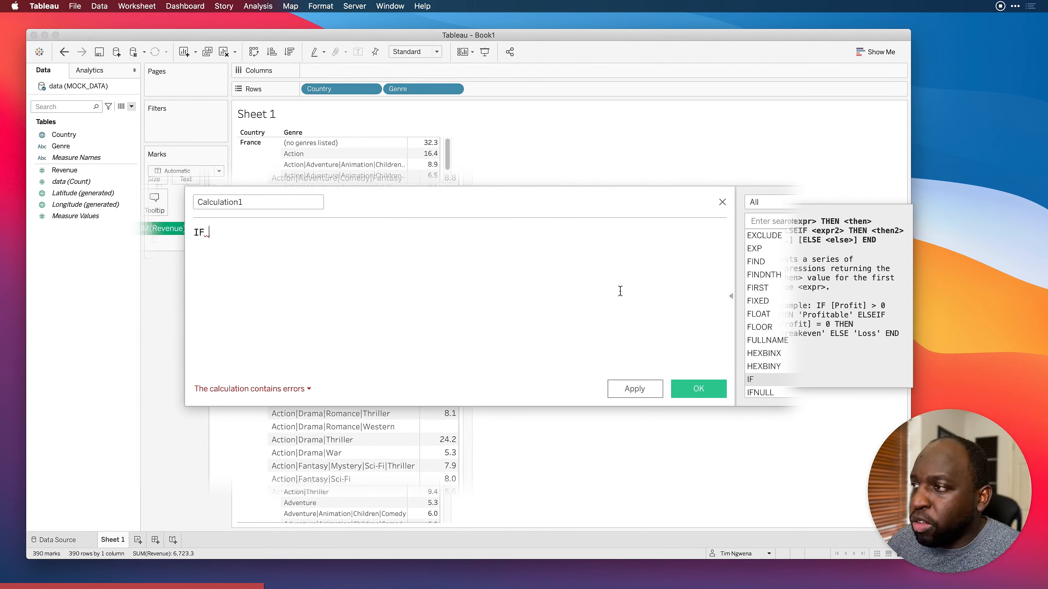
Step: Replace the formula text with the comment "// If genre = action then make it null otherwise keep the value"
drag(415, 263, 174, 234)
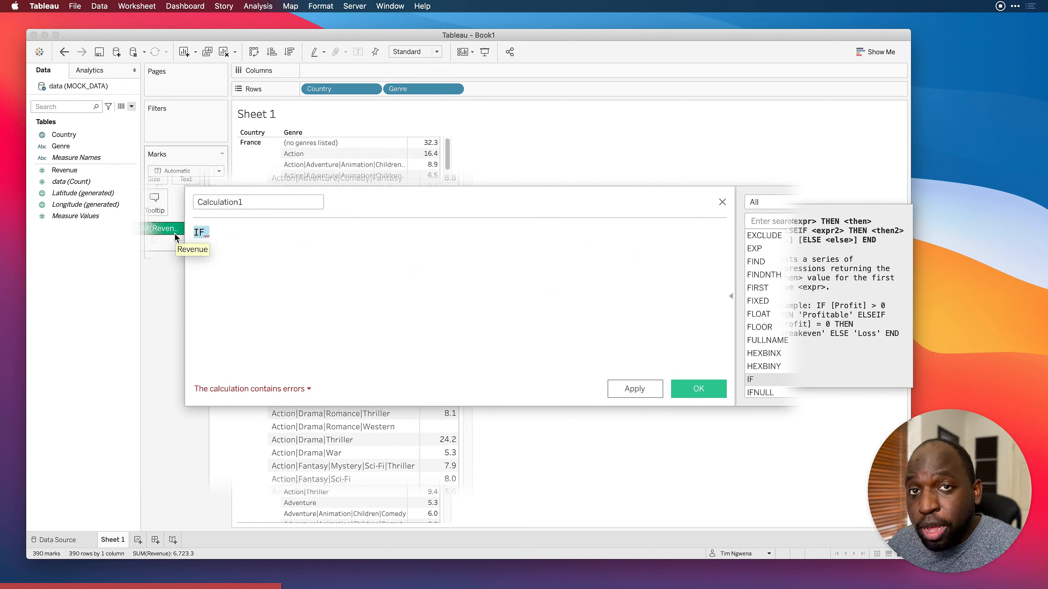
text(//)
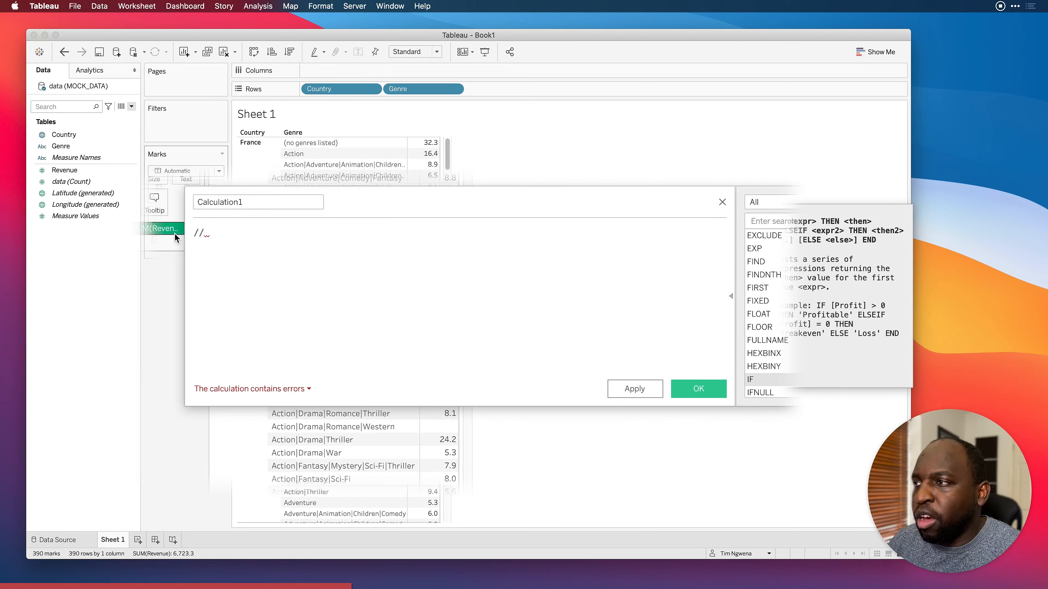
text(If)
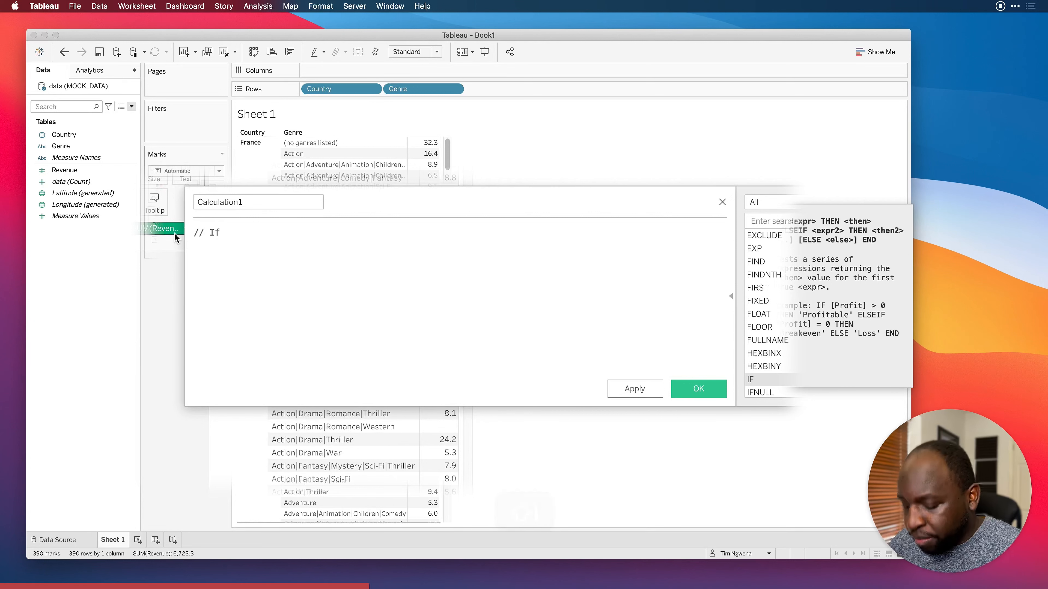
text( genre)
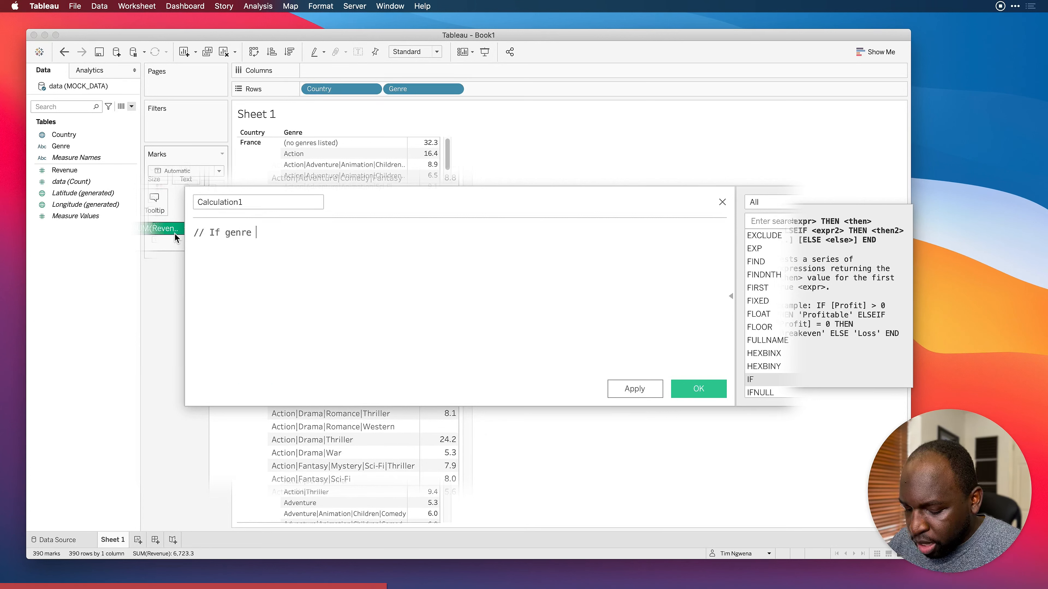
text( = action )
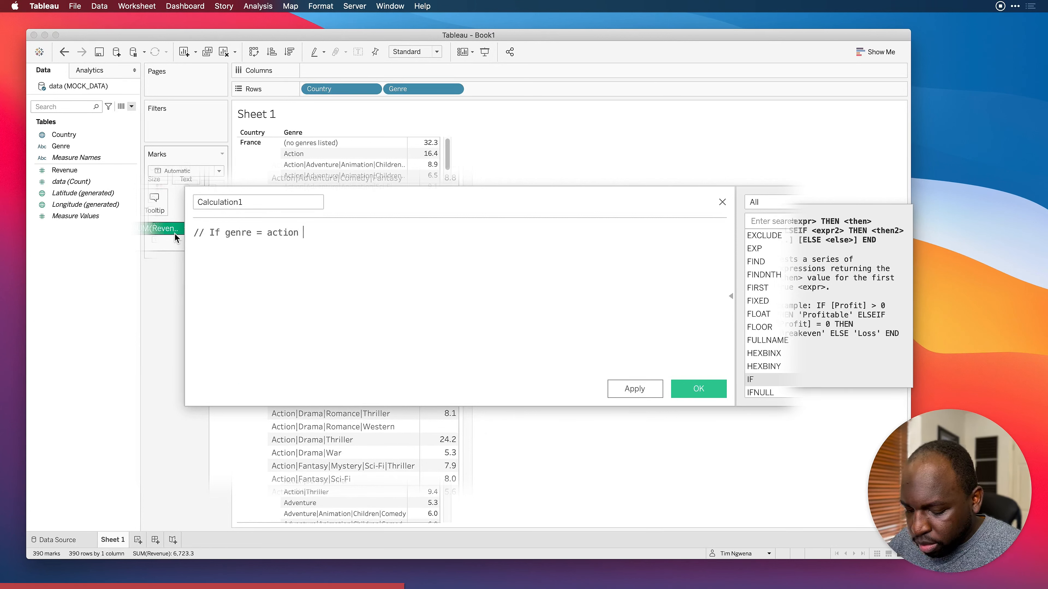
text(then make it nul)
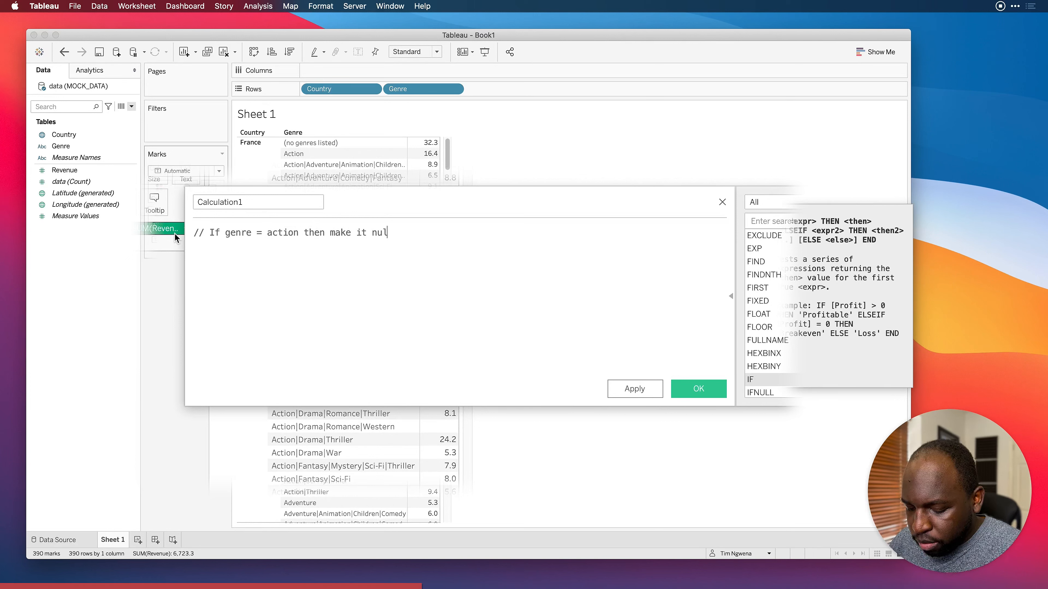
text(l otherwise)
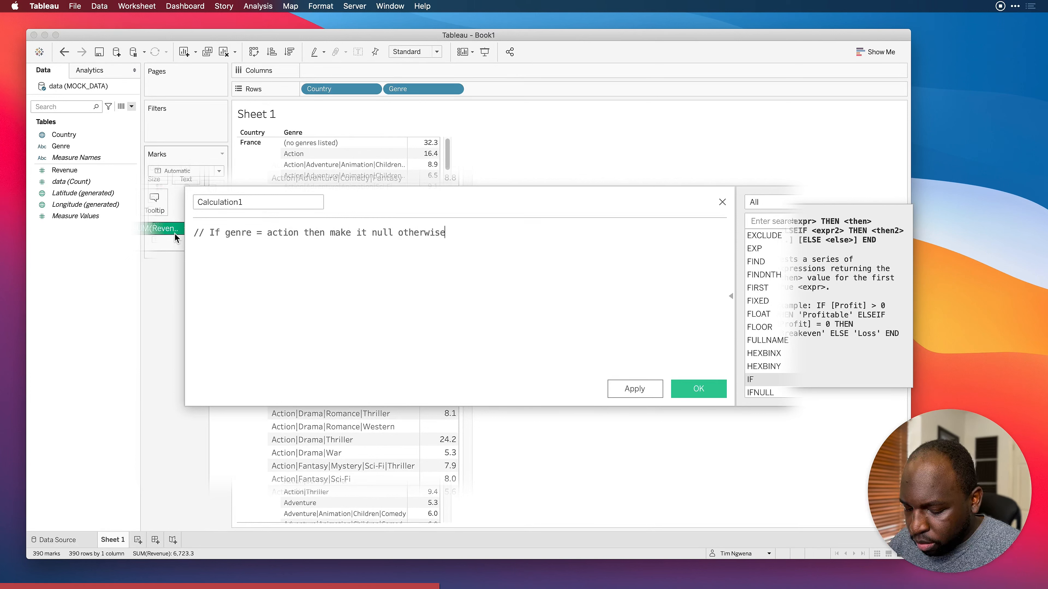
text( keep the value.)
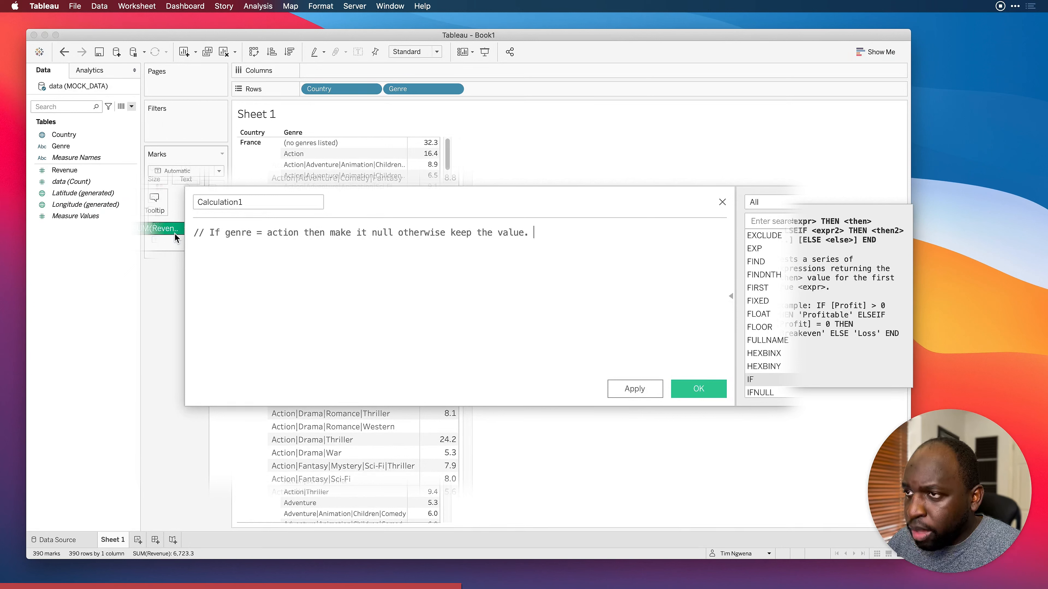
key(BackSpace)
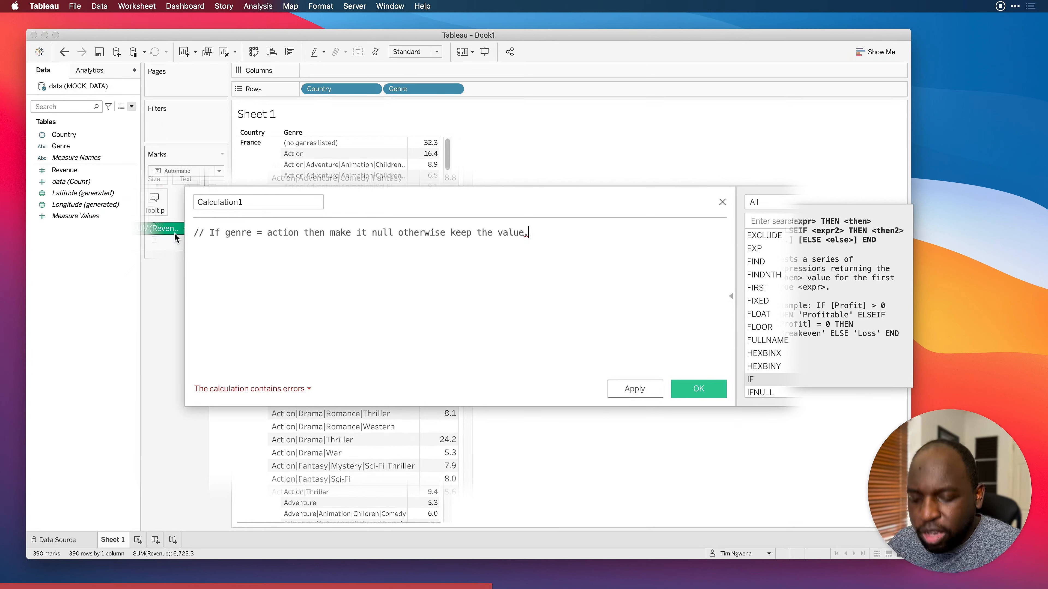
key(BackSpace)
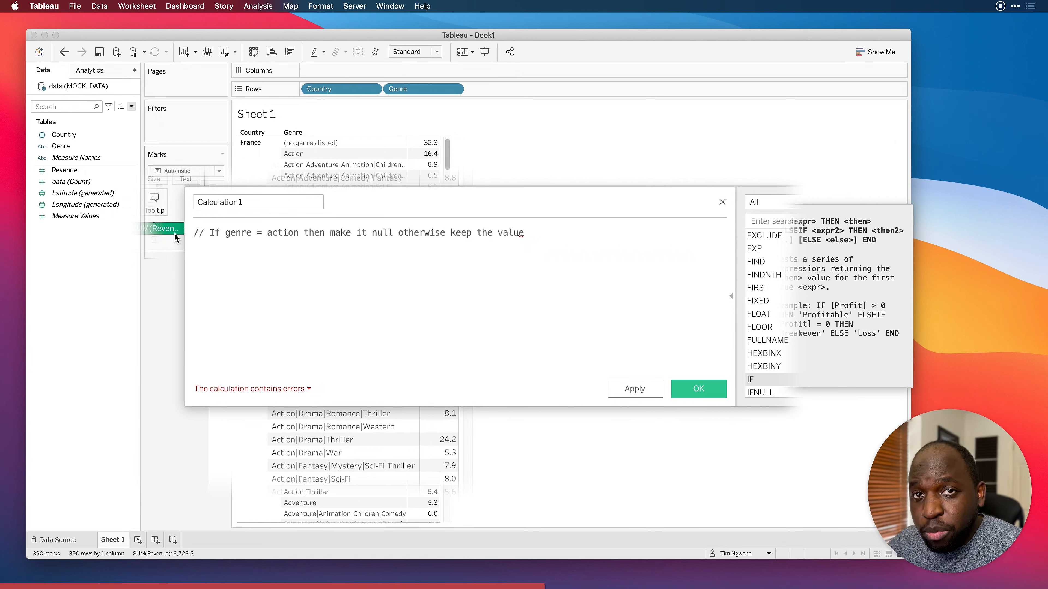
Step: Start the formula below the comment with the IF function
key(Return)
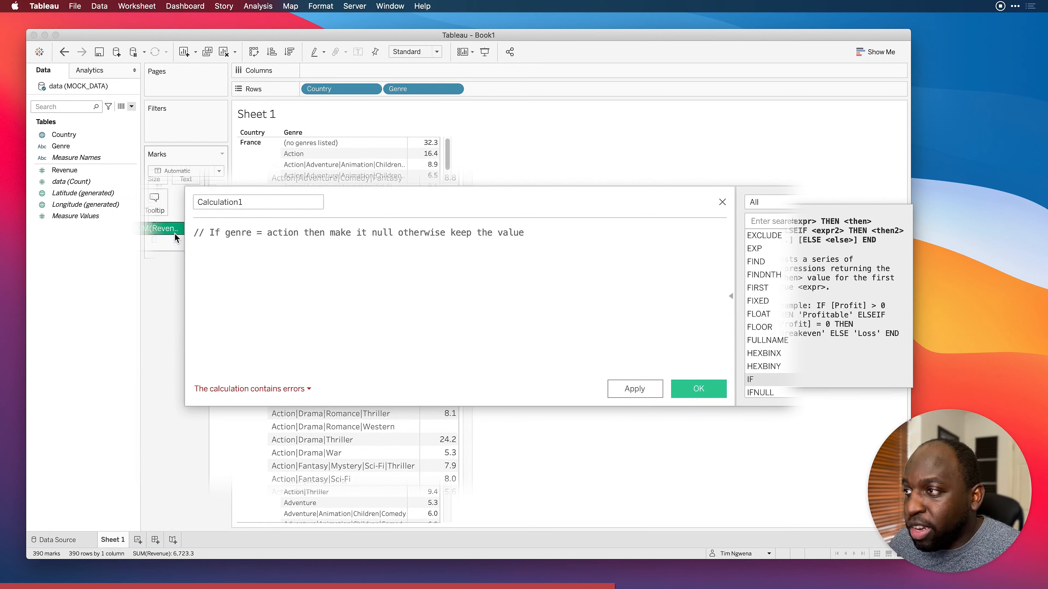
text(IF)
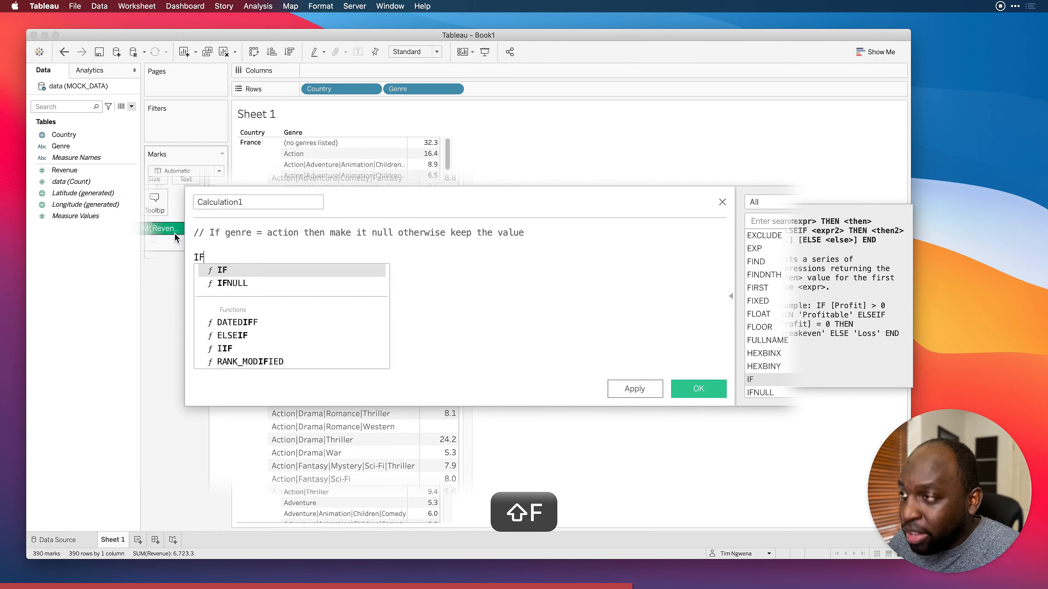
key(Return)
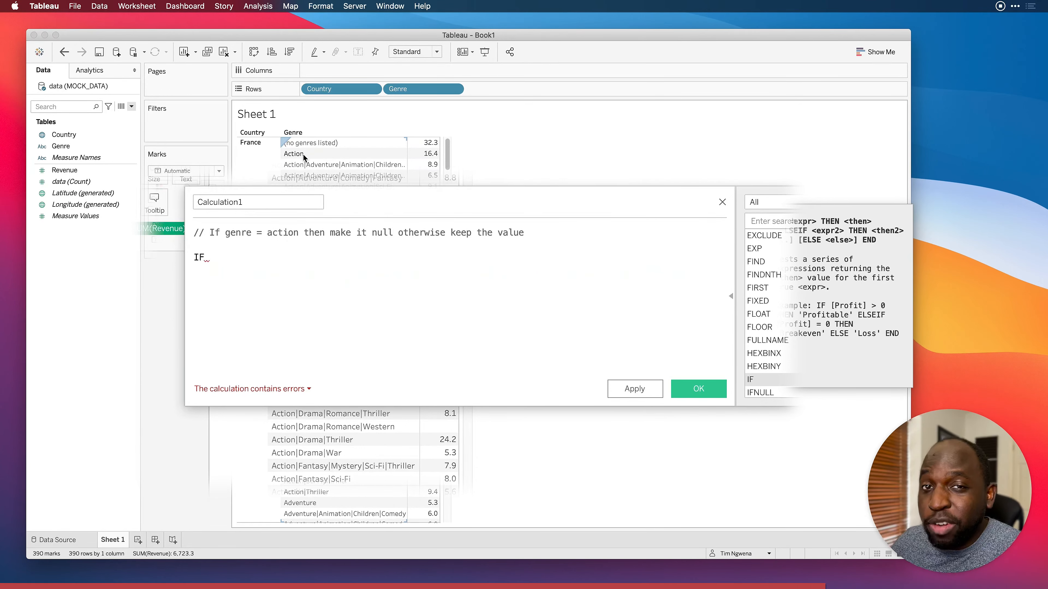
Step: Annotate the screen with boxes around the Genre field and the Action value plus arrows to the formula, and clear the annotations
key(ctrl)
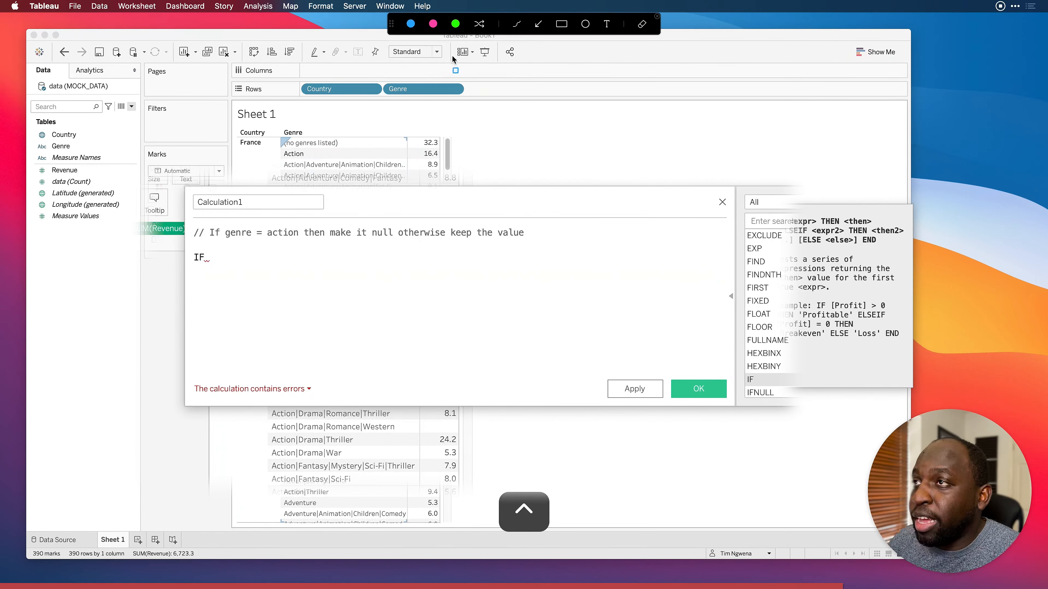
click(563, 26)
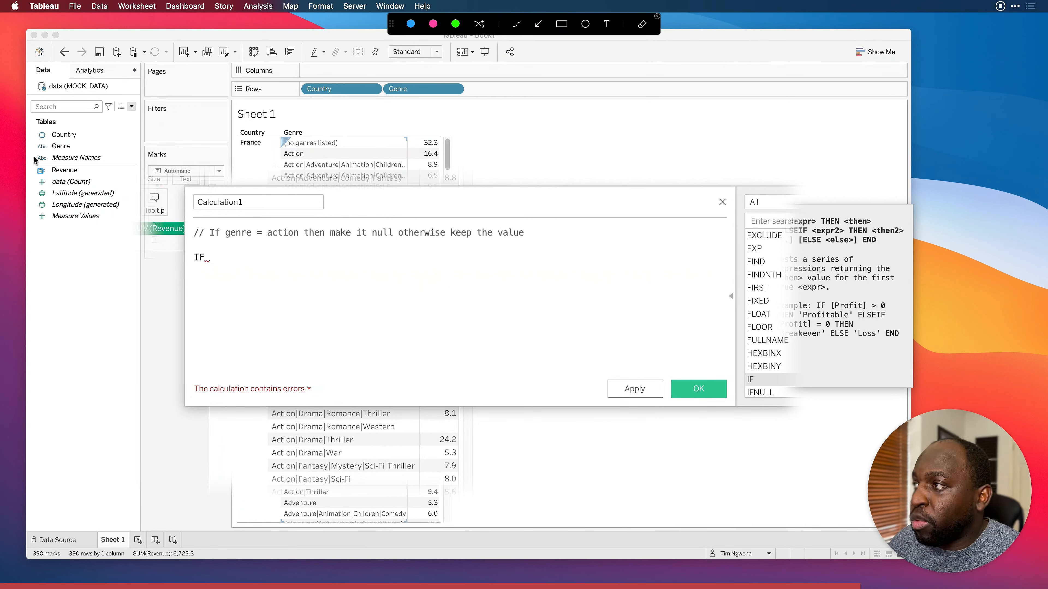
mouse_move(32, 139)
mouse_down()
mouse_move(44, 151)
mouse_move(82, 154)
mouse_up()
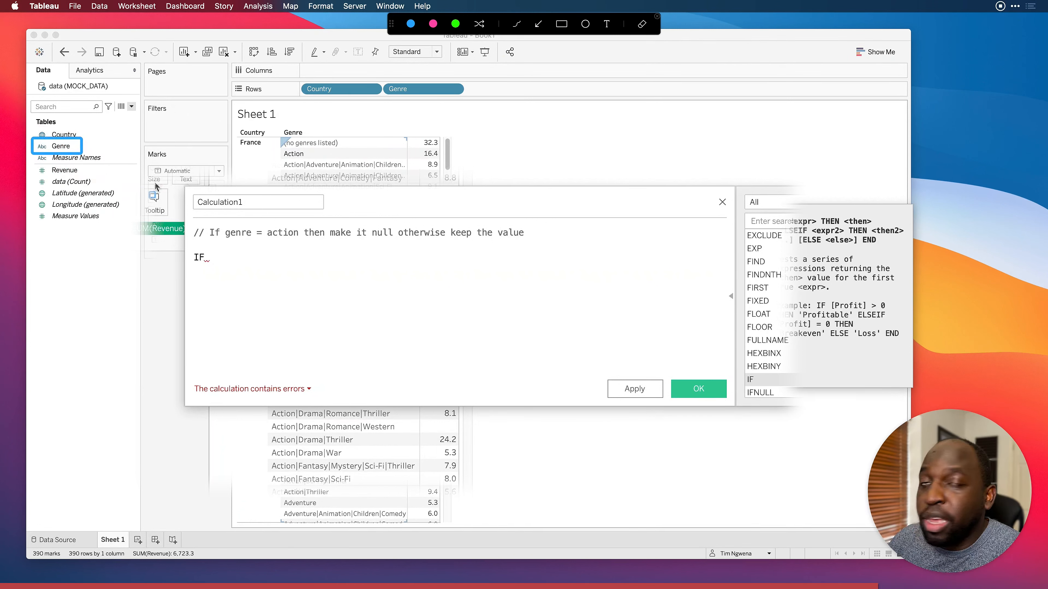
drag(269, 147, 329, 161)
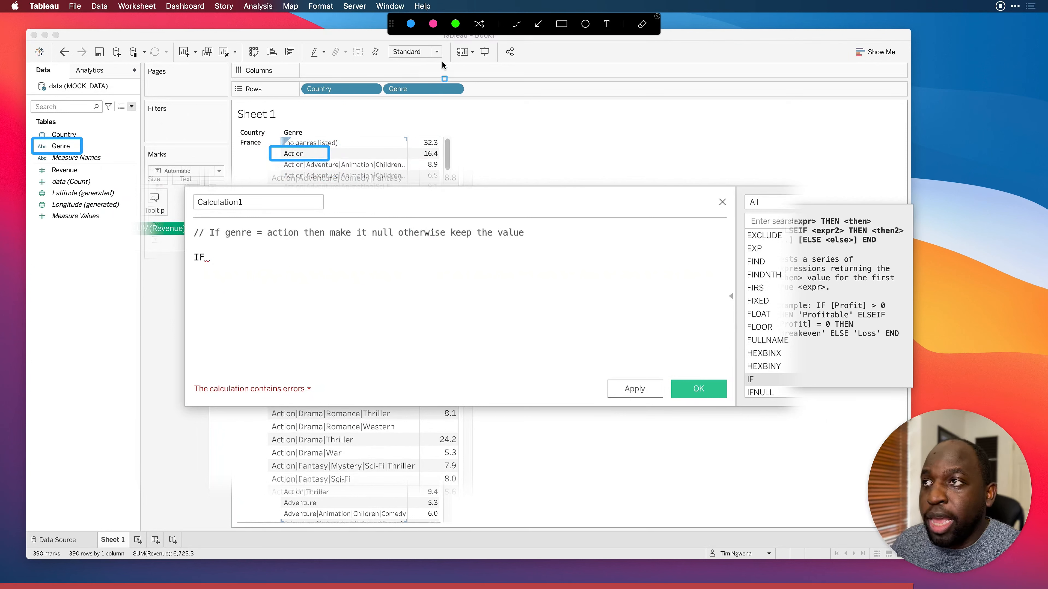
click(539, 24)
mouse_move(295, 165)
mouse_down()
mouse_move(297, 291)
mouse_move(293, 266)
mouse_up()
drag(64, 162, 228, 259)
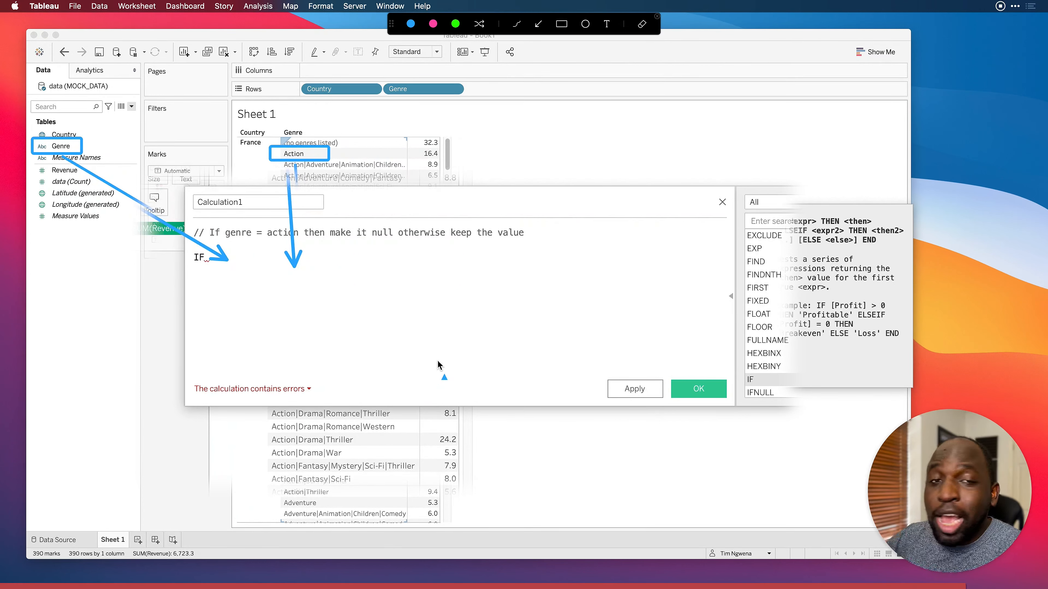
key(ctrl)
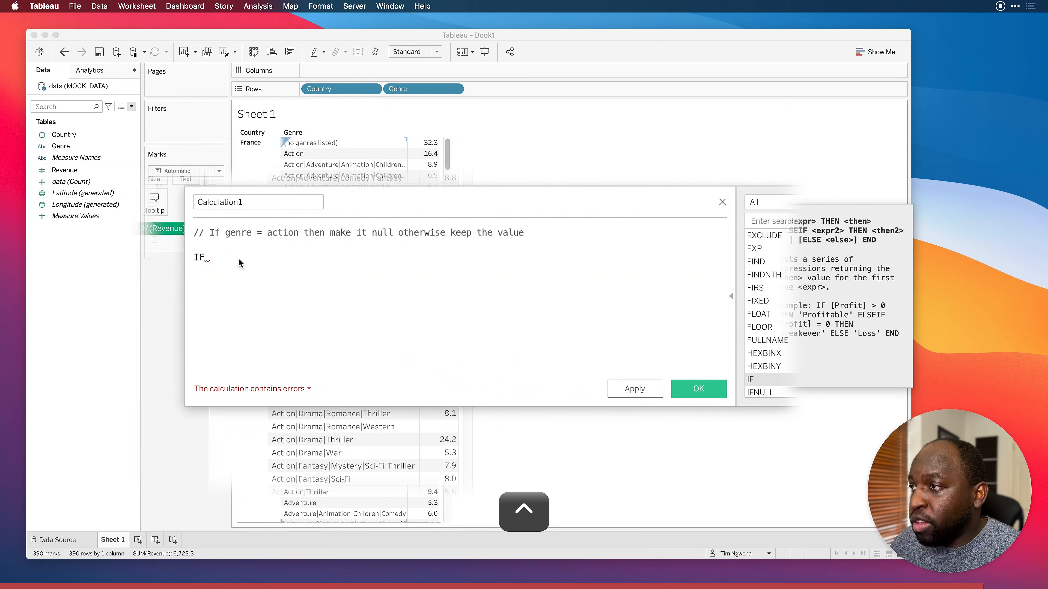
Step: Add the condition [Genre] = Action after IF in the formula, using the Genre field
click(228, 254)
text(genre)
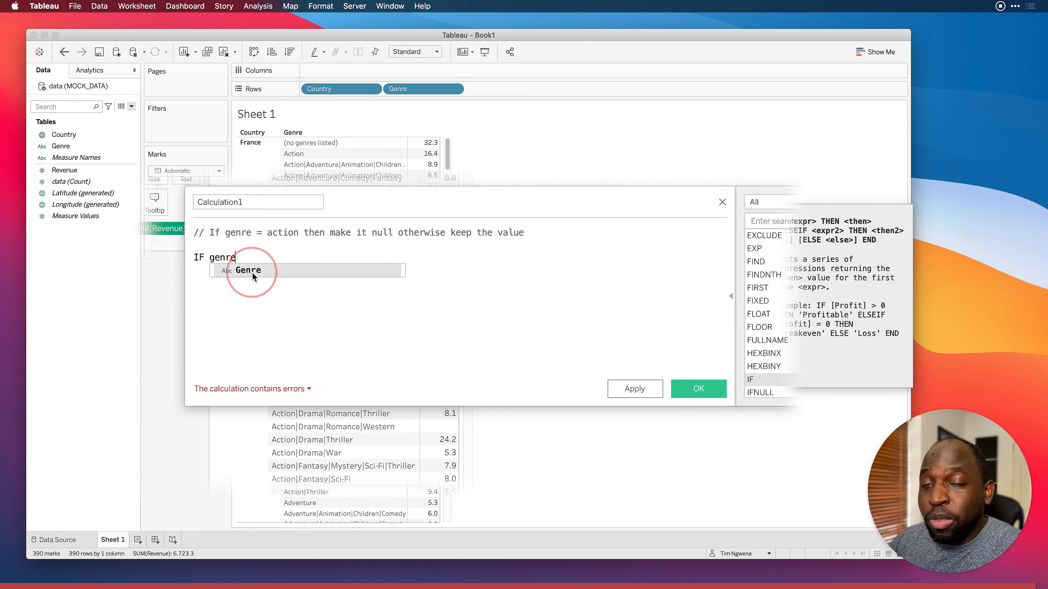
click(228, 271)
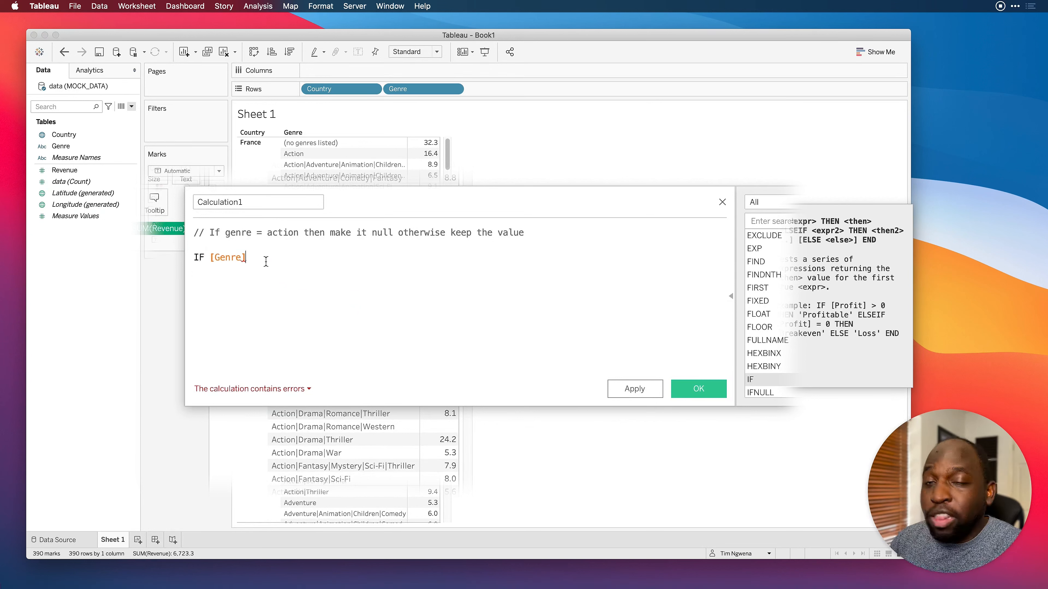
text(=)
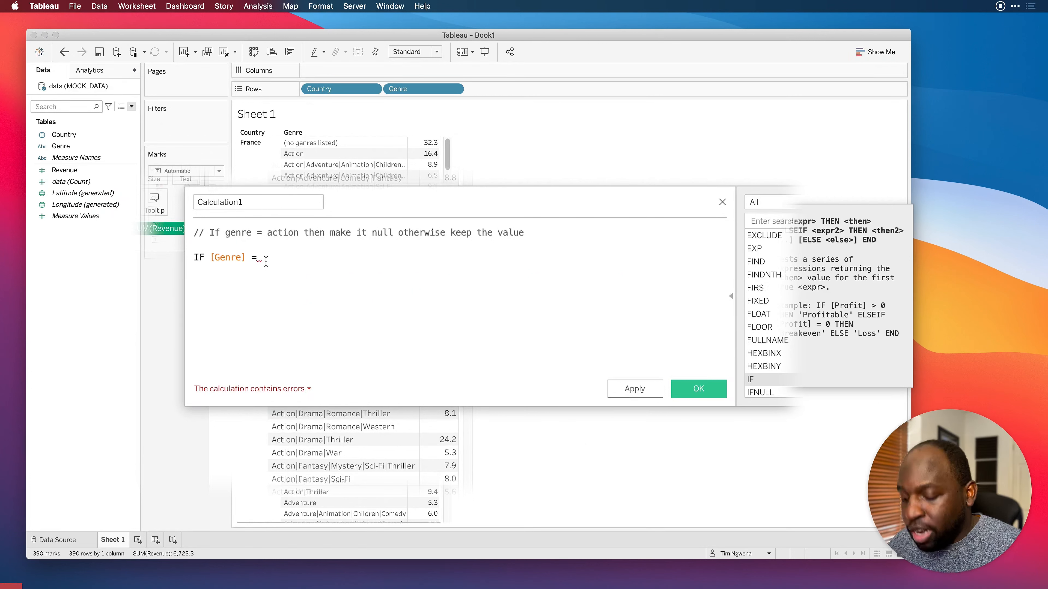
text( Action)
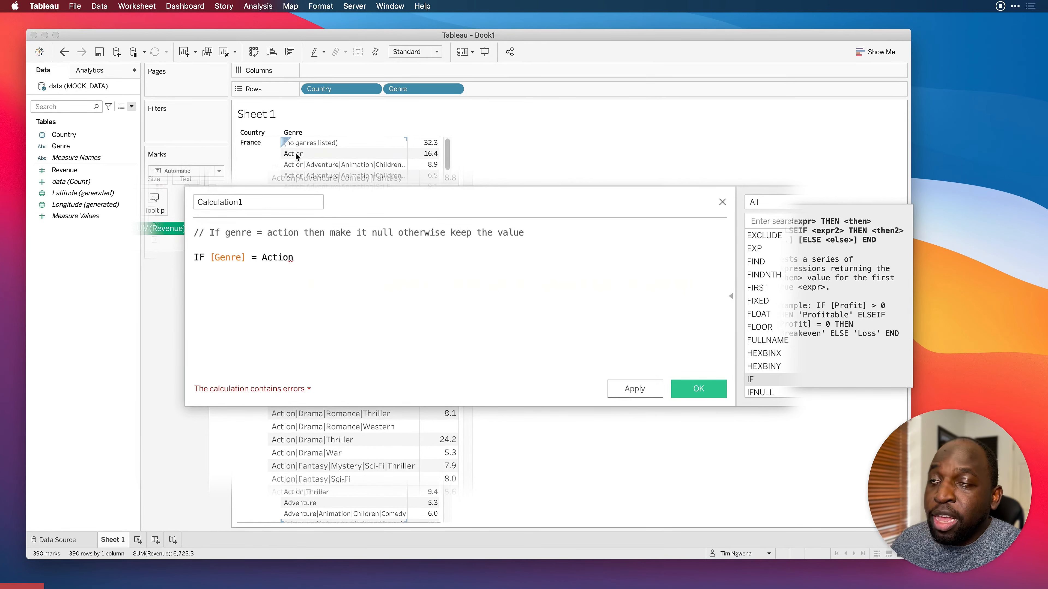
Step: Enclose the value Action in double quotes so the condition compares Genre with a string
click(265, 260)
key(BackSpace)
text(A)
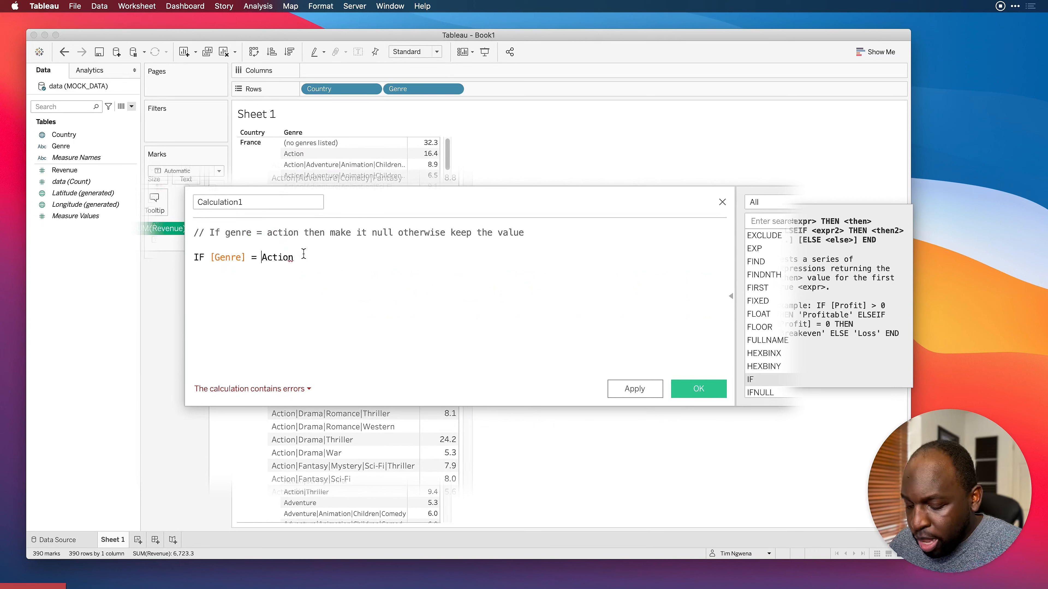
text(")
key(Right)
key(Right)
key(Right)
key(Right)
key(Right)
key(Right)
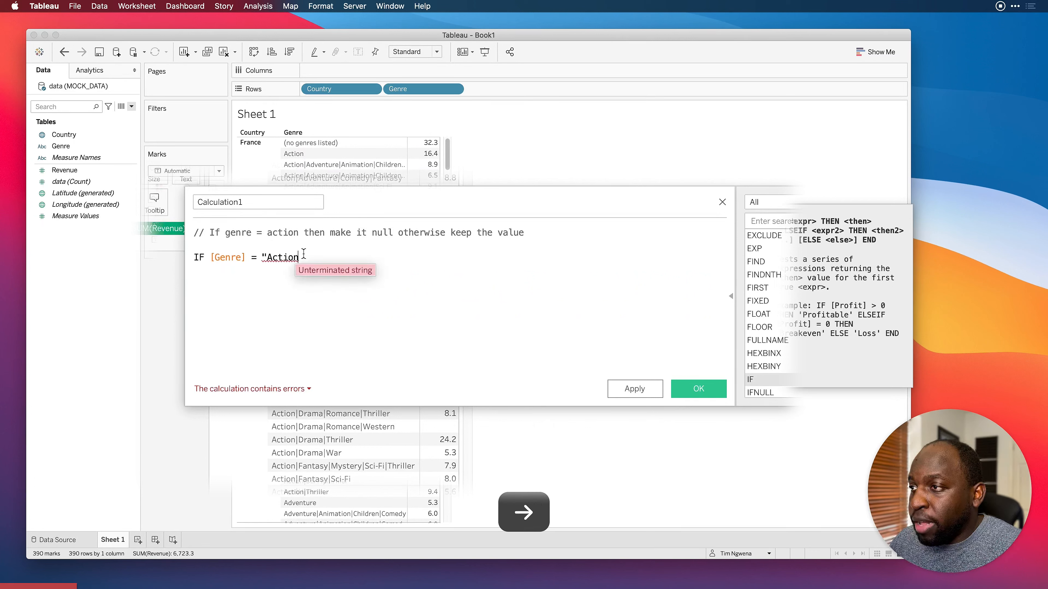
text(")
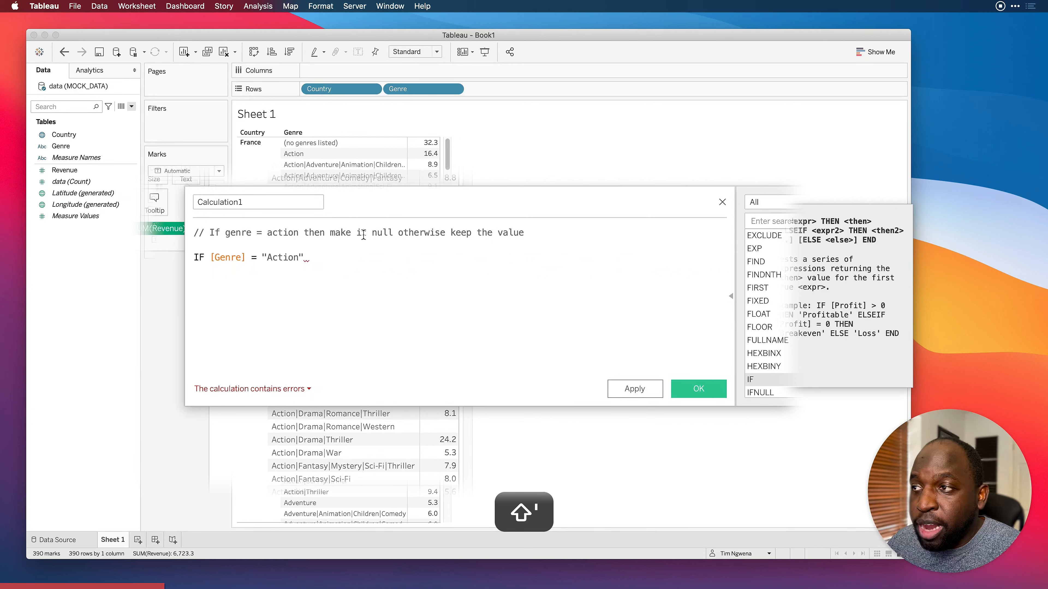
Step: Continue the formula after the condition with THEN NULL ELSE
text(THE)
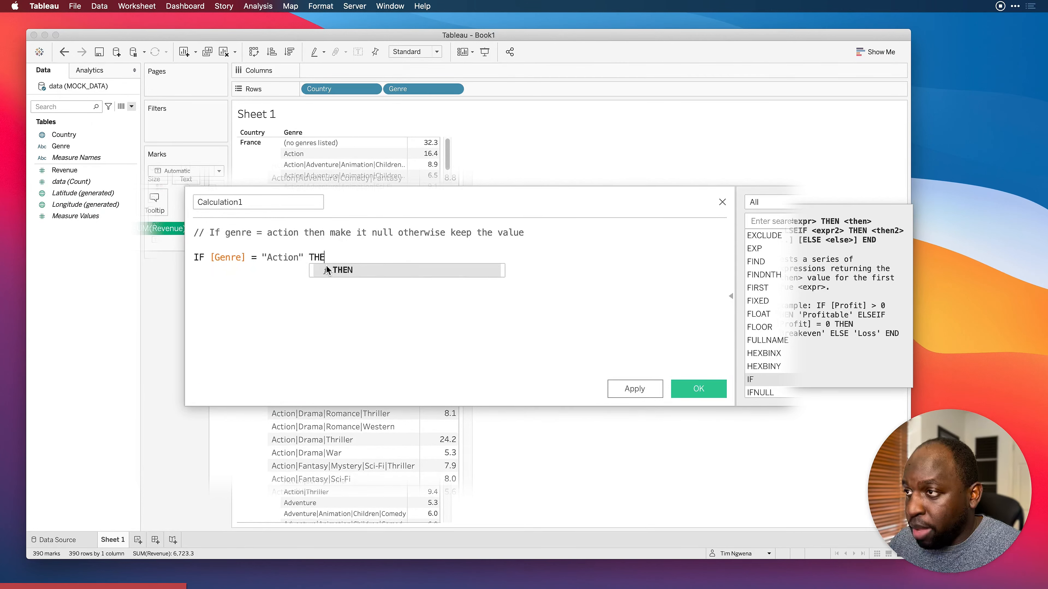
text(n NULL)
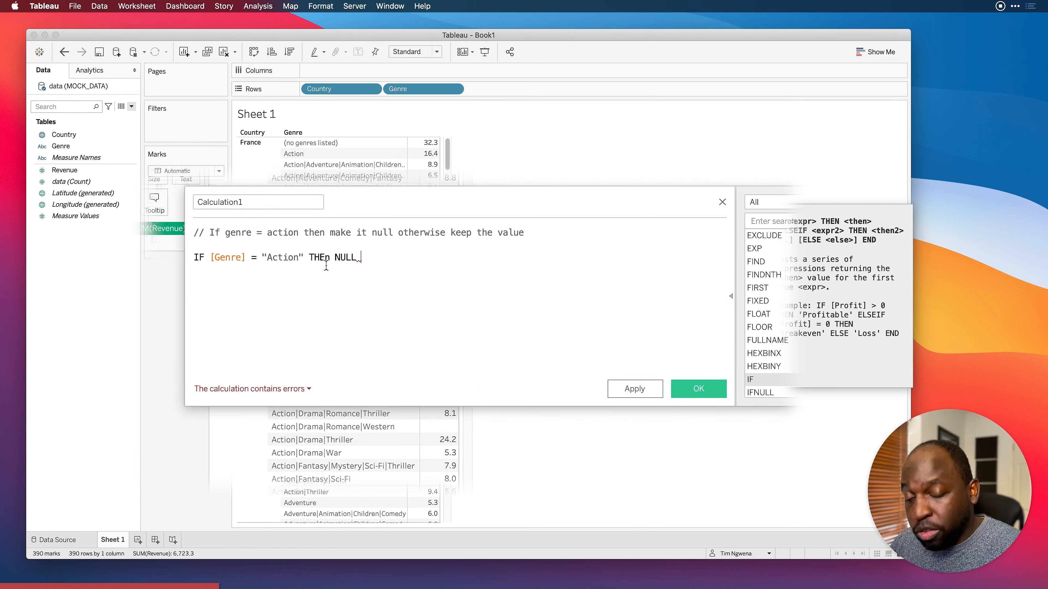
text( ELSE)
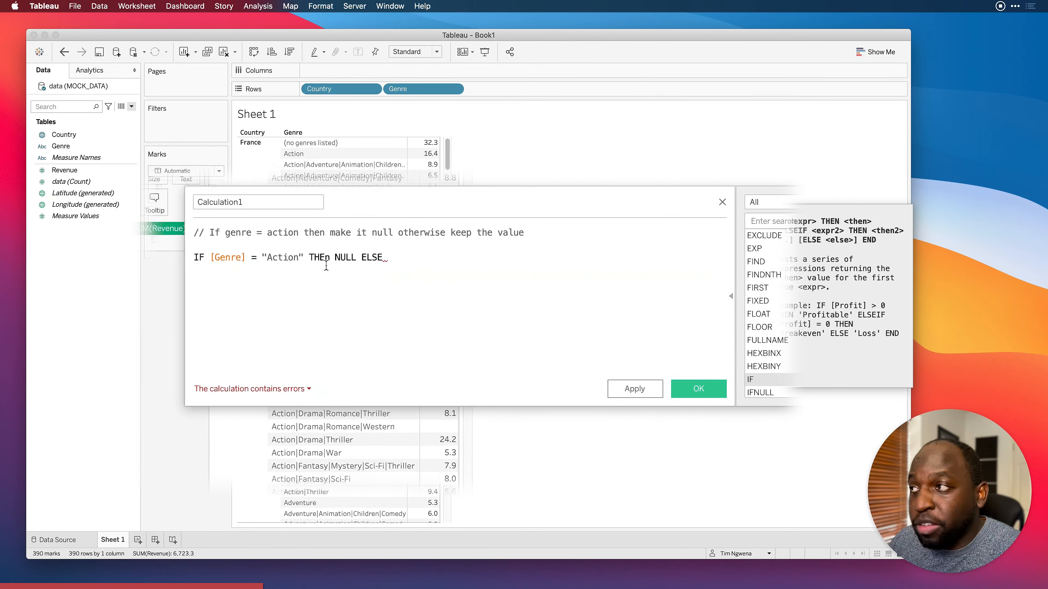
Step: Move the calculation editor aside, box the SUM(Revenue) pill and the table's value column as annotations, and clear them
drag(390, 194, 463, 220)
key(ctrl+a)
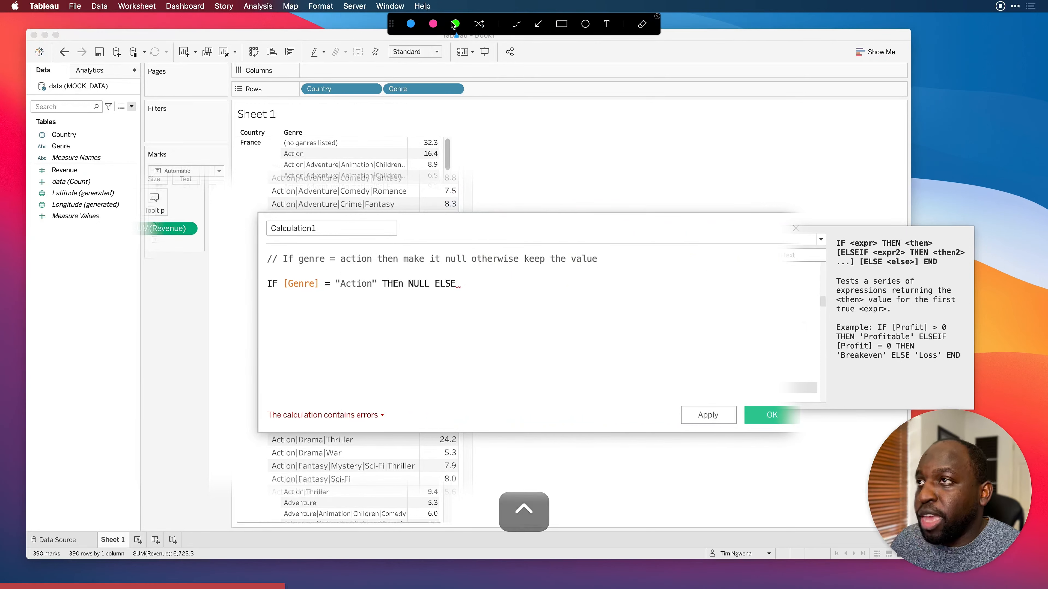
click(561, 25)
drag(142, 217, 205, 240)
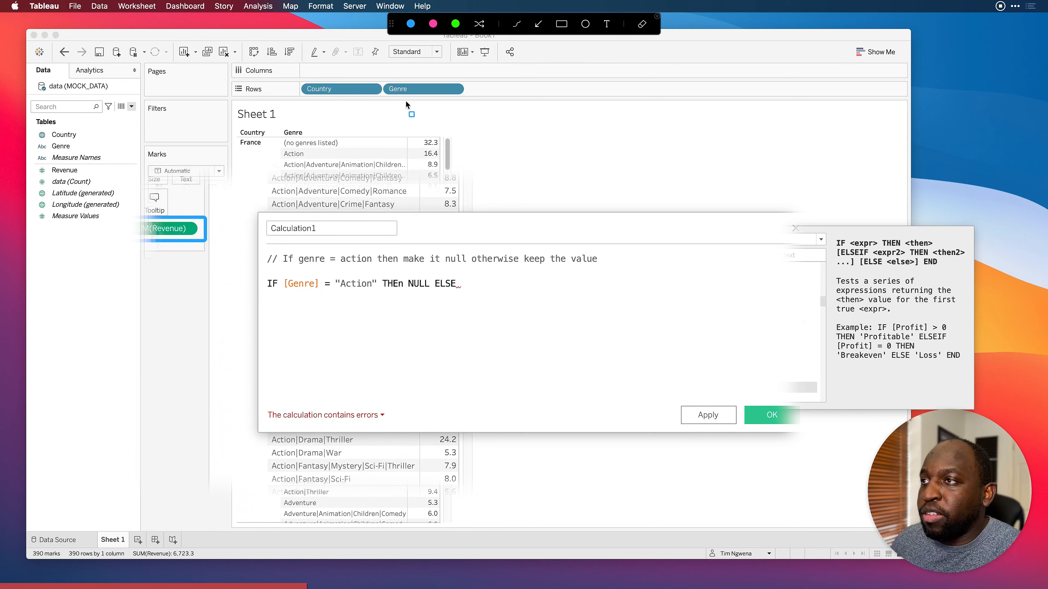
mouse_move(409, 123)
mouse_down()
mouse_move(436, 183)
mouse_move(468, 217)
mouse_move(463, 211)
mouse_move(446, 541)
mouse_move(444, 532)
mouse_up()
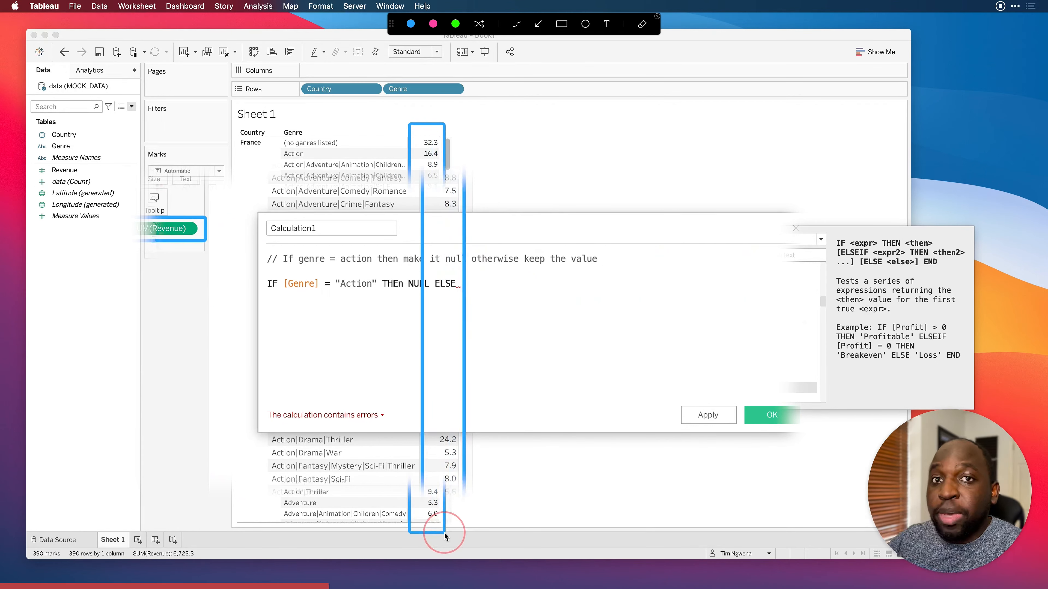
key(ctrl+a)
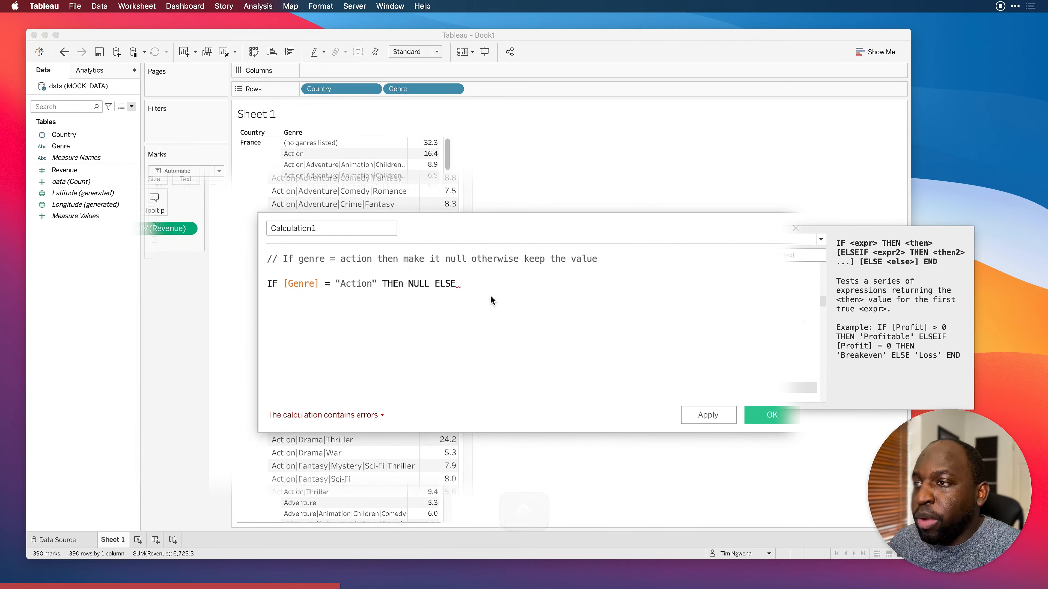
Step: Complete the IF formula with the Revenue field as the ELSE value and close it with END
text(rev)
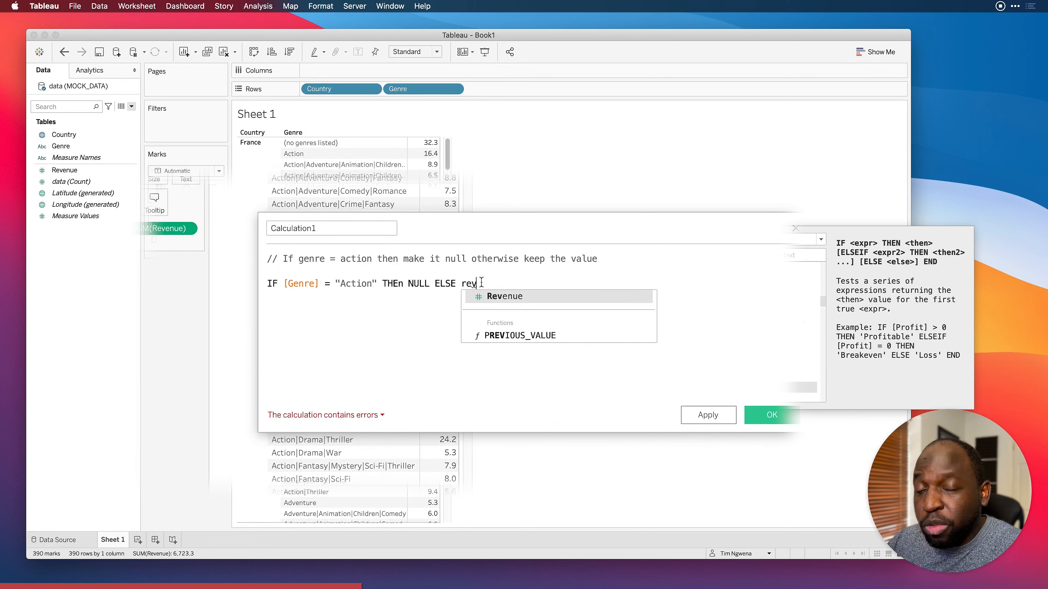
key(Return)
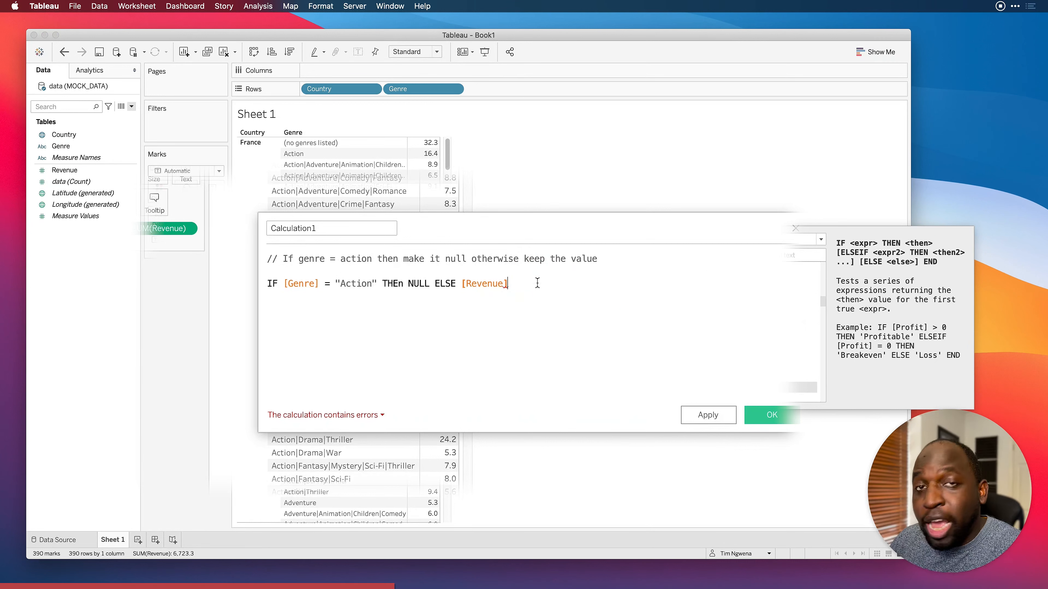
text(END)
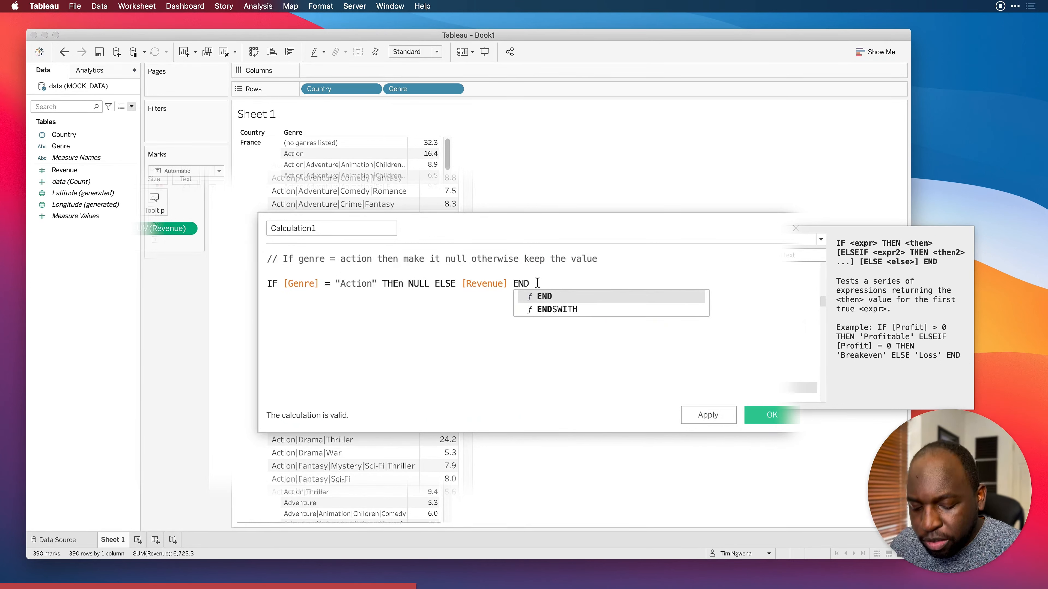
key(Return)
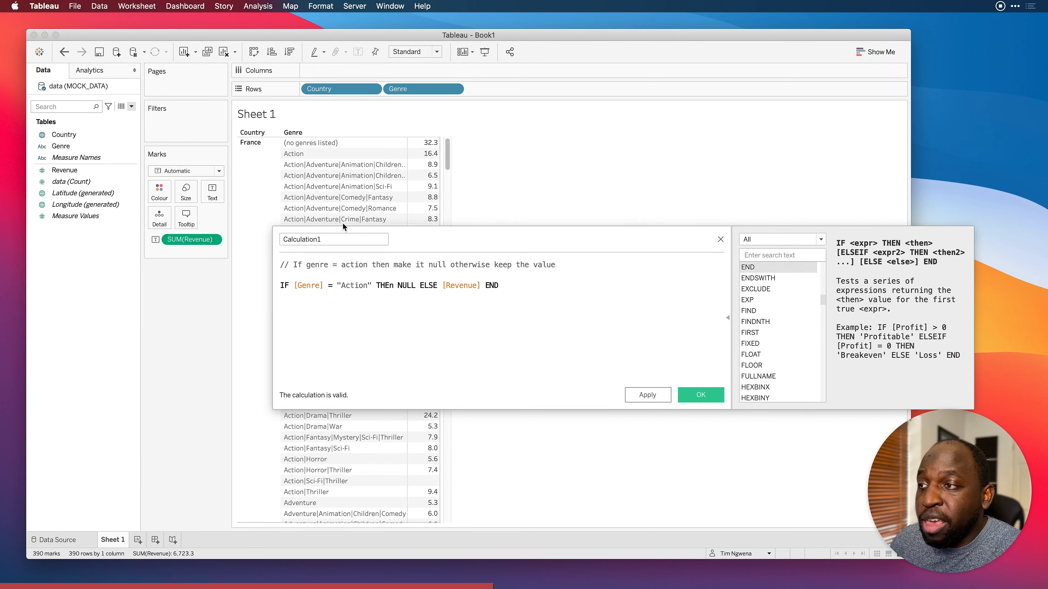
Step: Correct the capitalisation of the THEN keyword in the formula
mouse_move(431, 162)
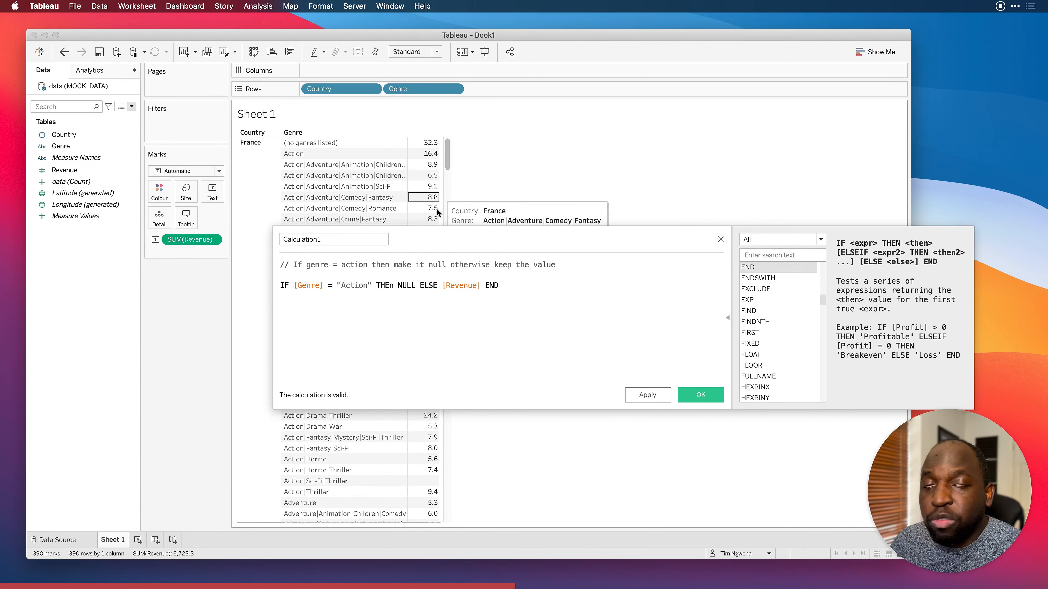
click(397, 298)
key(BackSpace)
text(N)
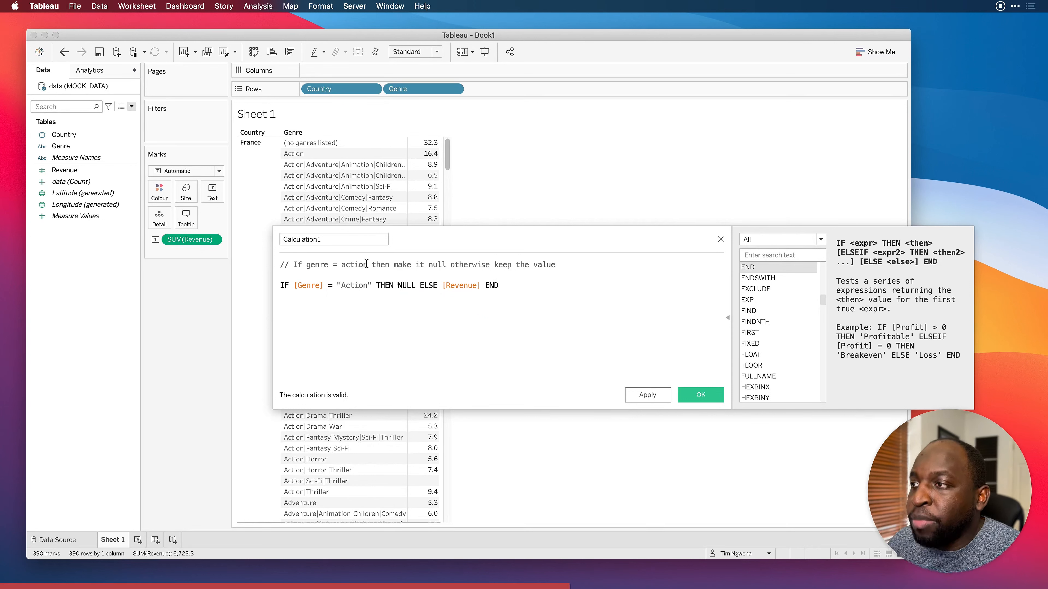
Step: Name the calculated field "new revnue" and apply the calculation while keeping its editor open
drag(340, 241, 248, 238)
text(ne)
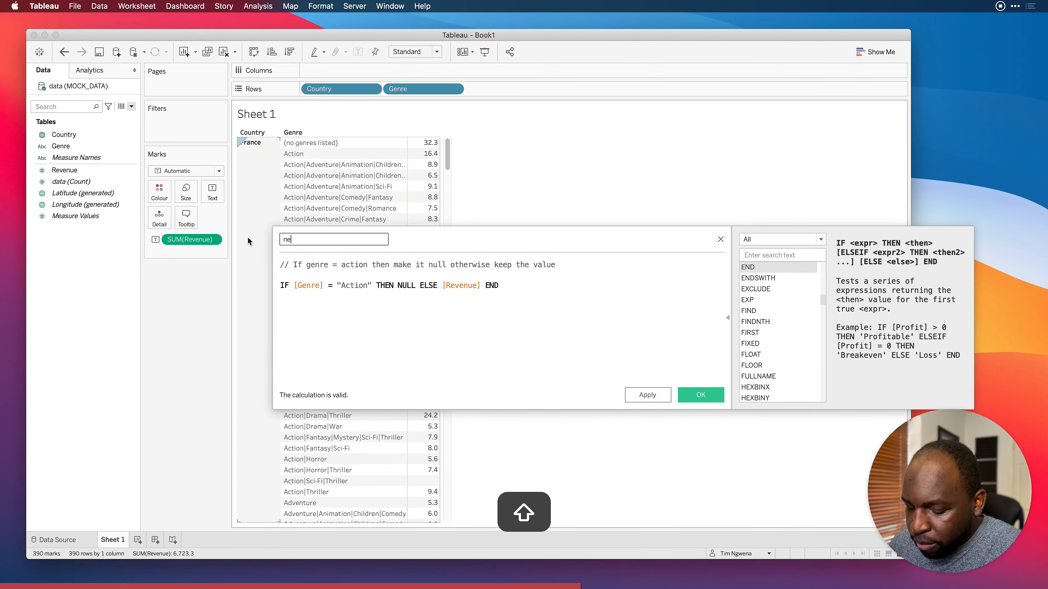
text(w revnue)
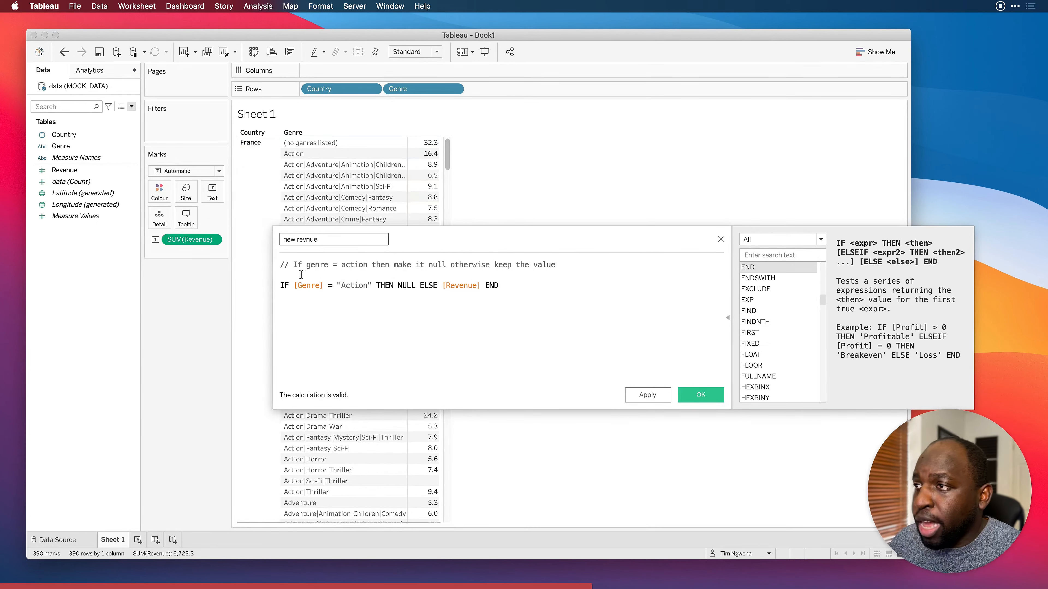
click(656, 397)
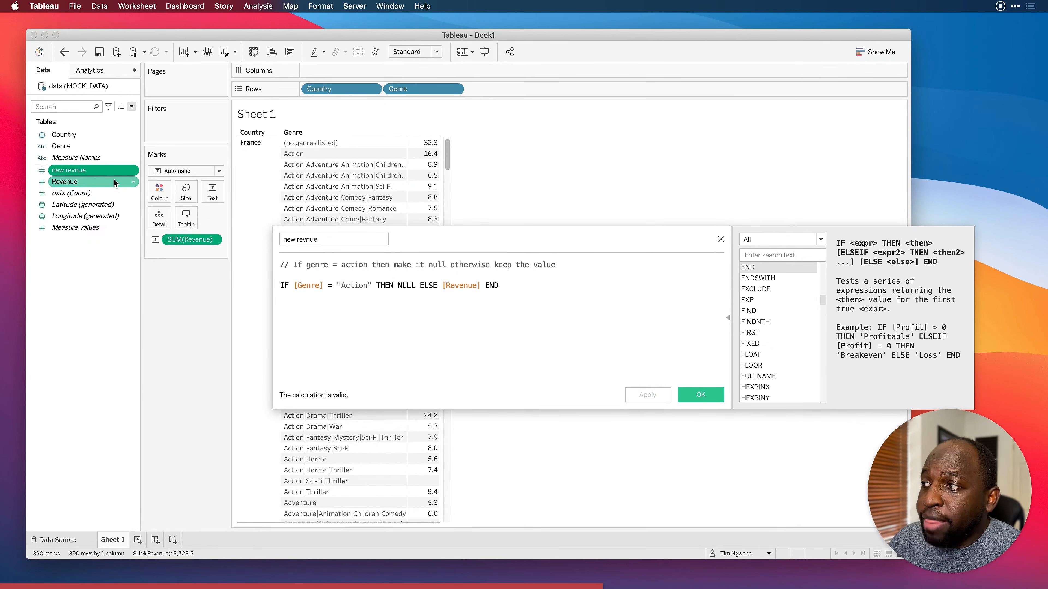
Step: Move the calculation editor off the table and add new revnue to the view as a measure column beside Revenue
drag(491, 240, 479, 336)
drag(79, 175, 433, 168)
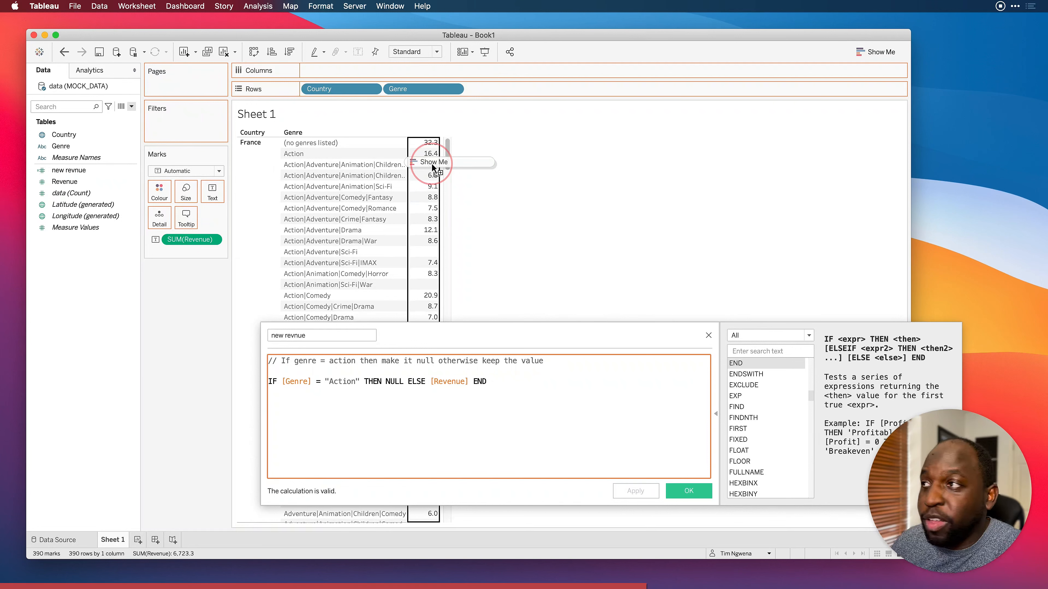
drag(433, 167, 434, 169)
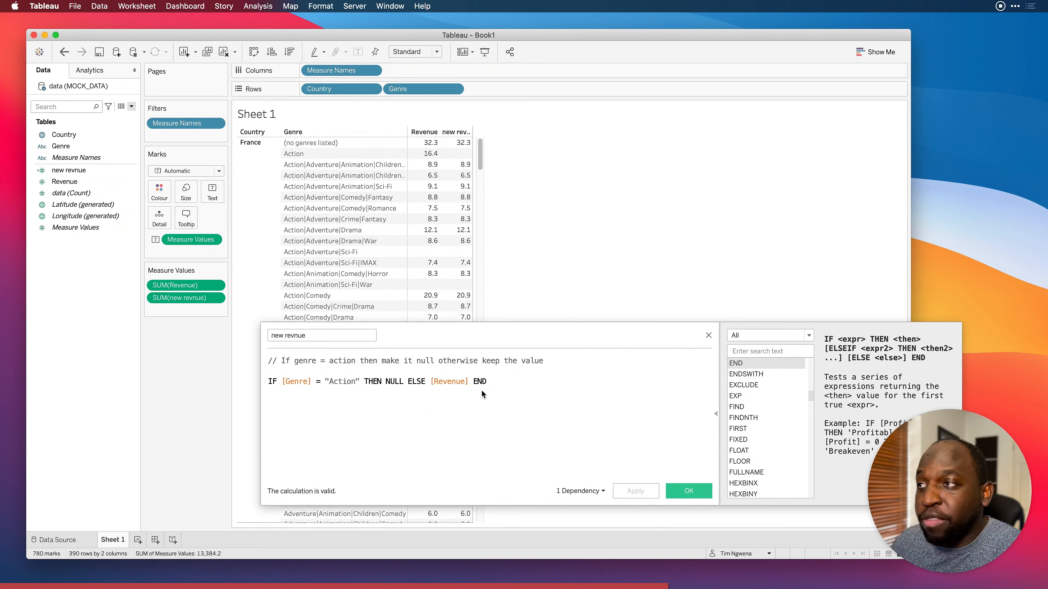
Step: Annotate the new revnue cell of the Action row with an arrow, and clear the annotation
key(ctrl+a)
click(565, 23)
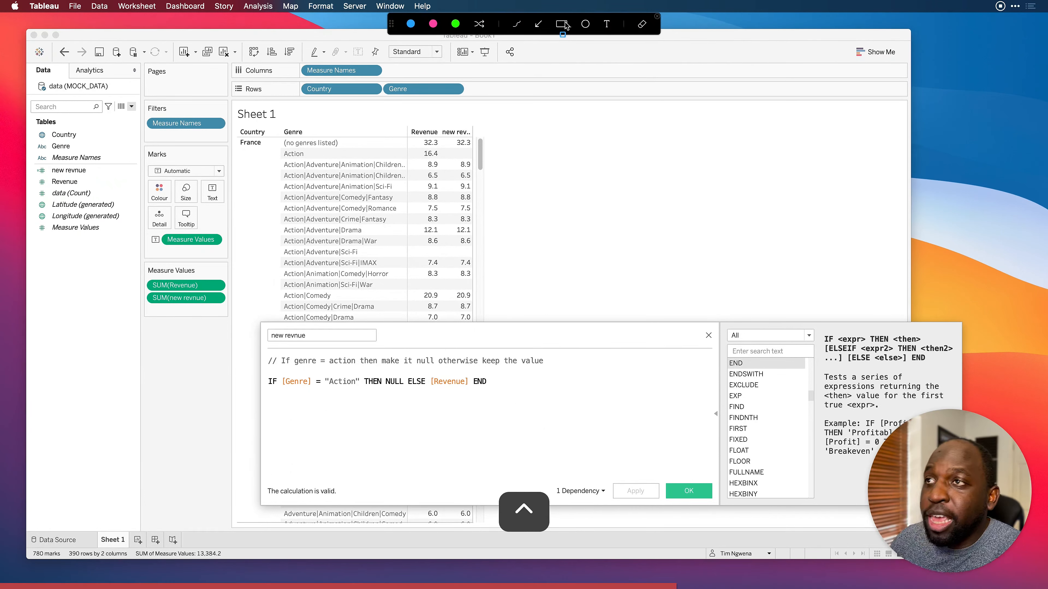
click(538, 24)
drag(569, 160, 472, 159)
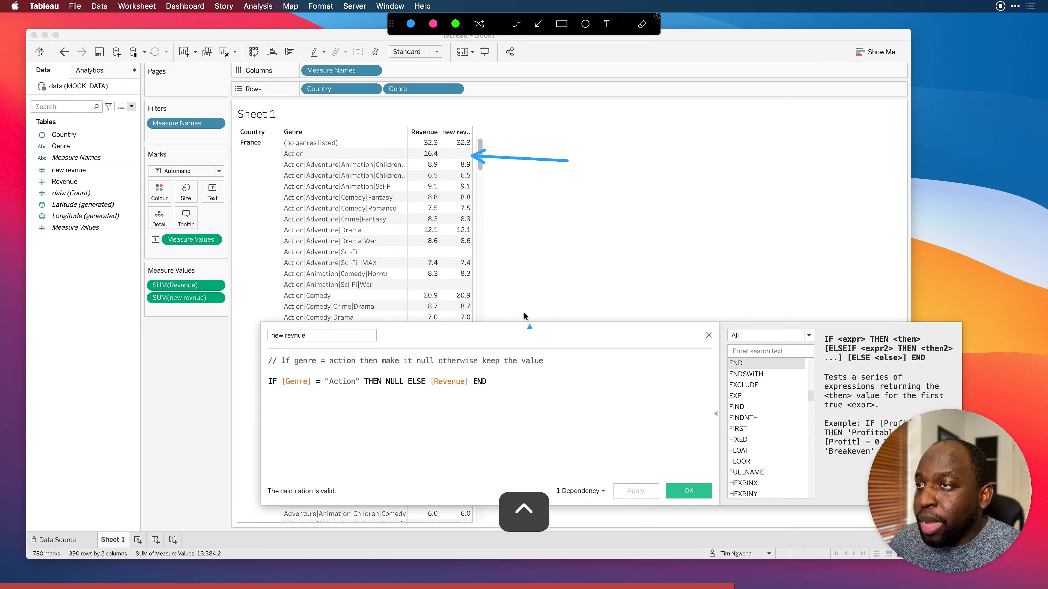
key(ctrl+a)
Step: Change the genre compared in the formula to "Action|Comedy" and apply the calculation
click(324, 390)
click(350, 381)
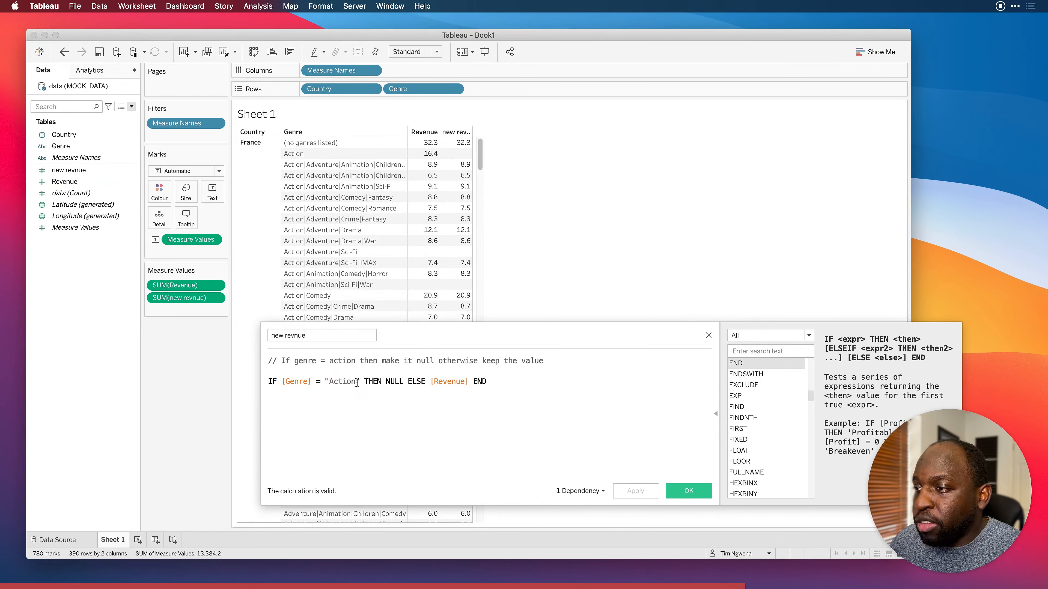
click(356, 382)
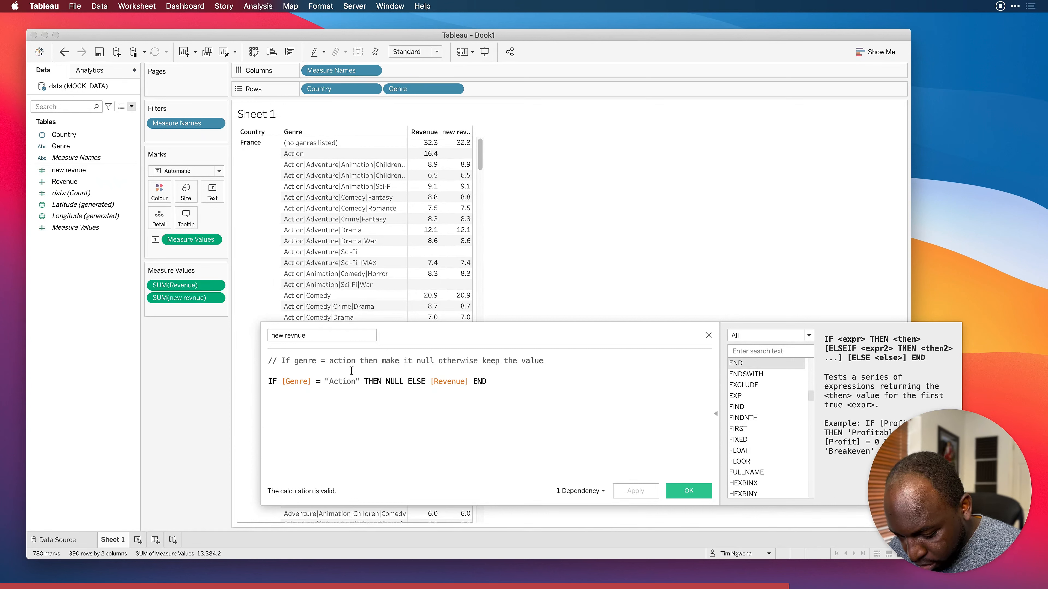
key(shift)
text(|)
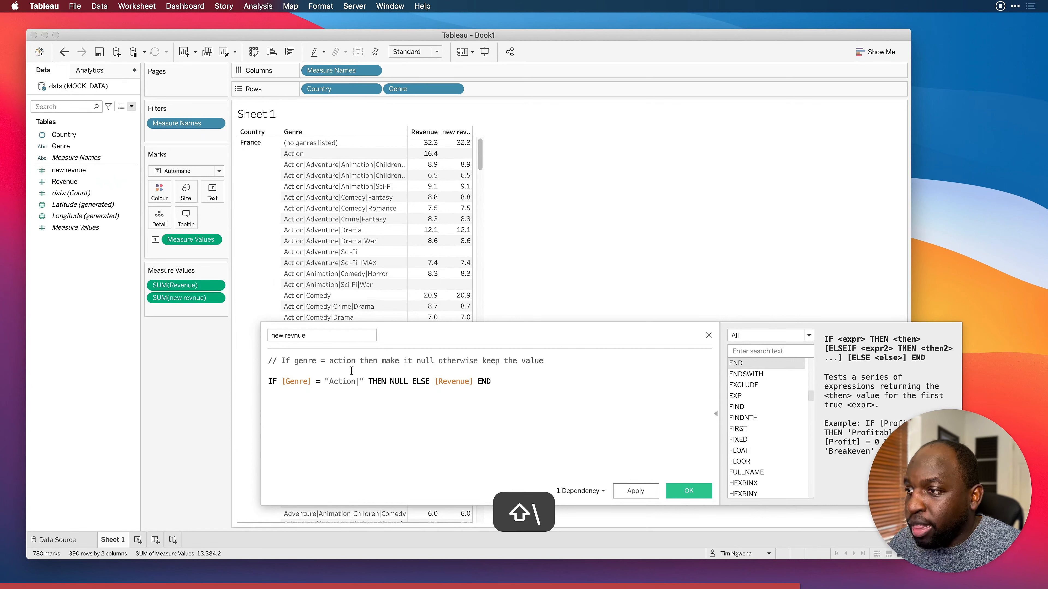
text(Comedy)
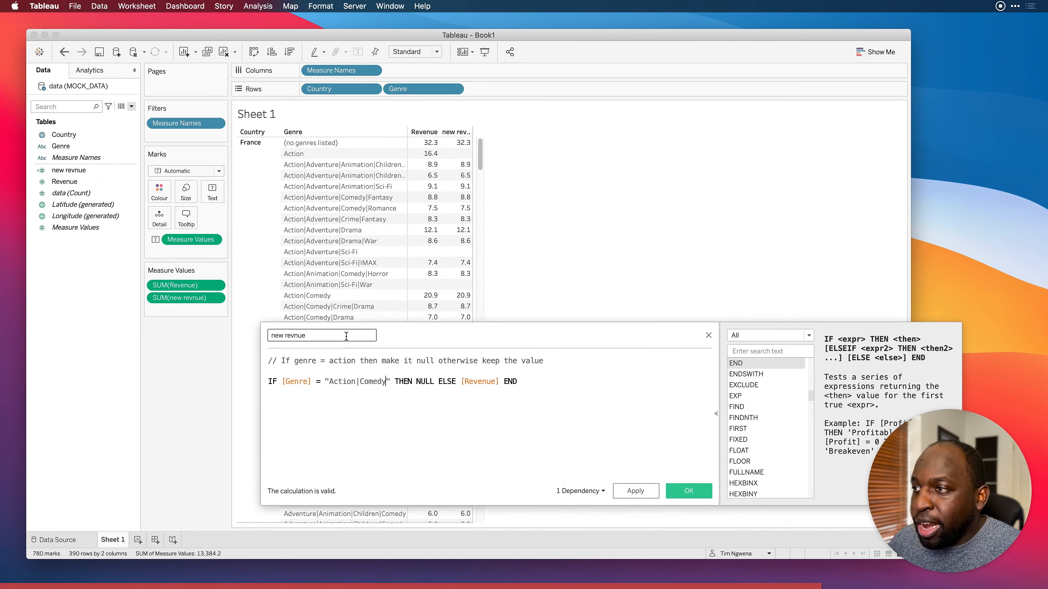
mouse_move(473, 155)
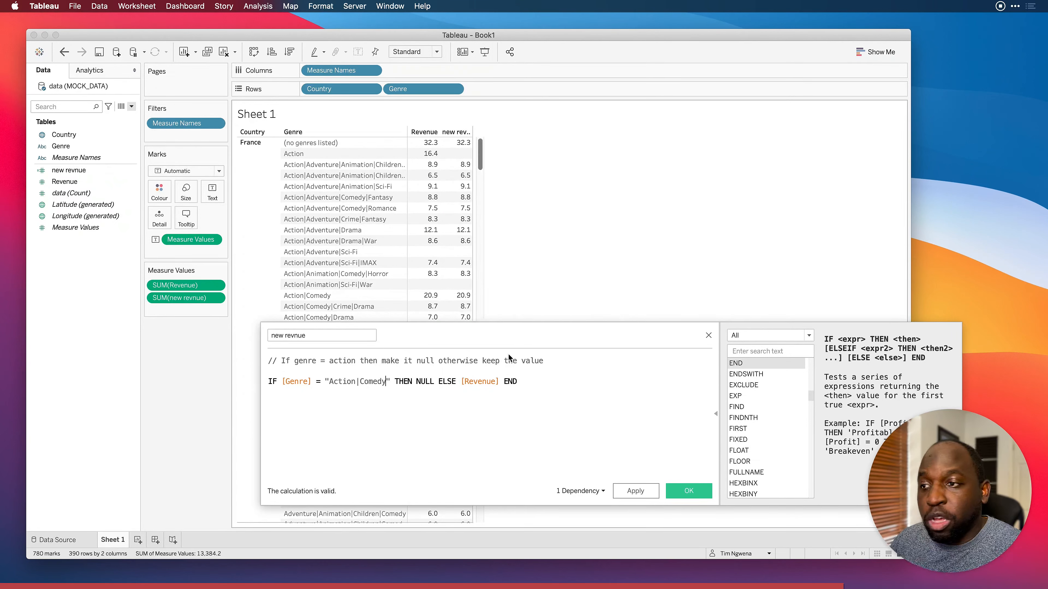
click(636, 491)
mouse_move(466, 298)
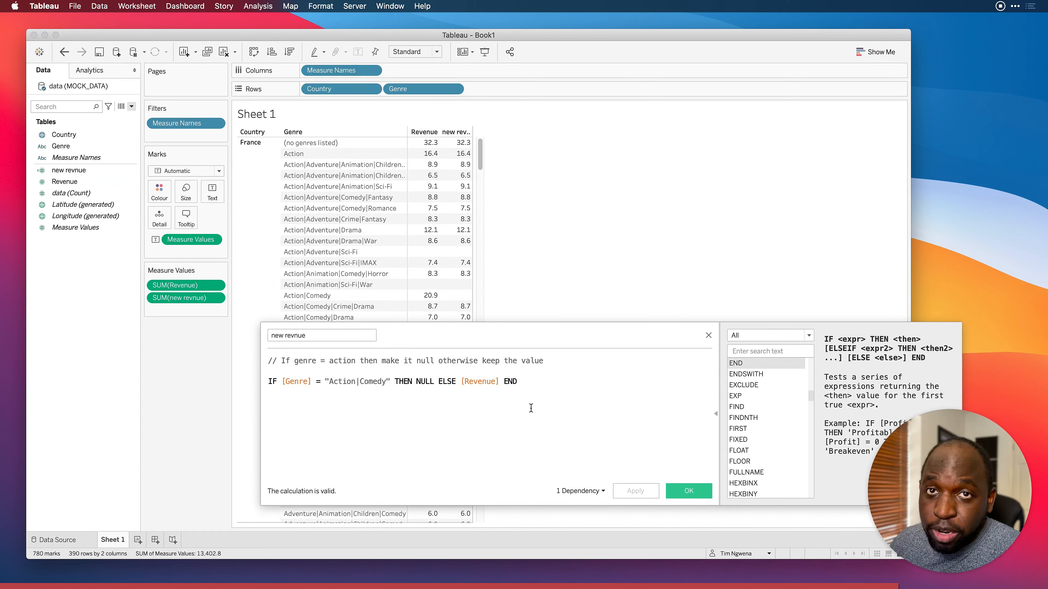
Step: Select the IF keyword in the new revnue formula
click(275, 384)
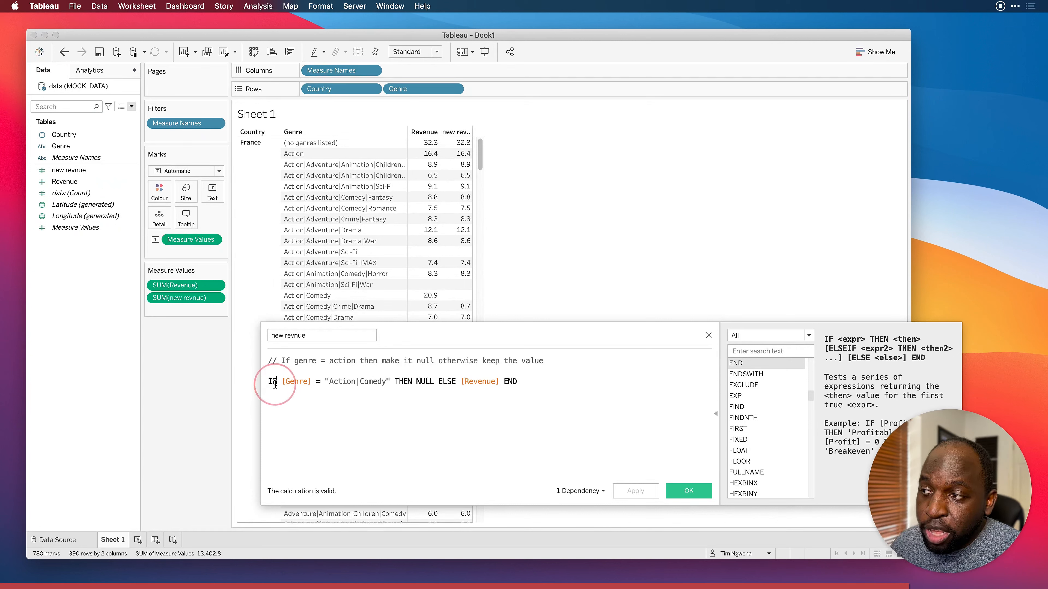
drag(275, 384, 270, 385)
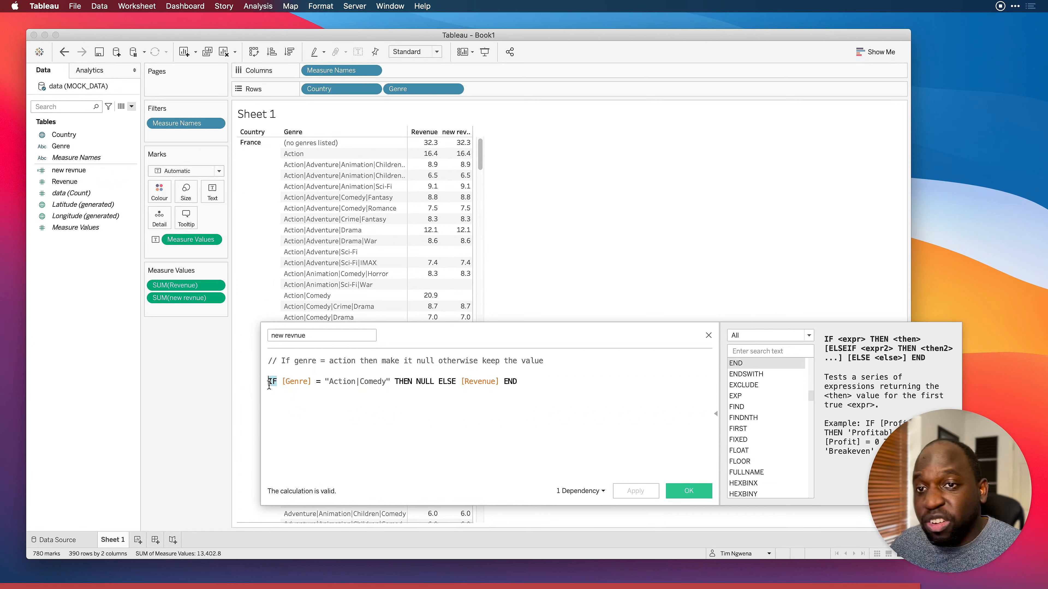
Step: Highlight the THEN keyword and the closing ELSE [Revenue] END part of the new revnue formula
drag(395, 384, 412, 385)
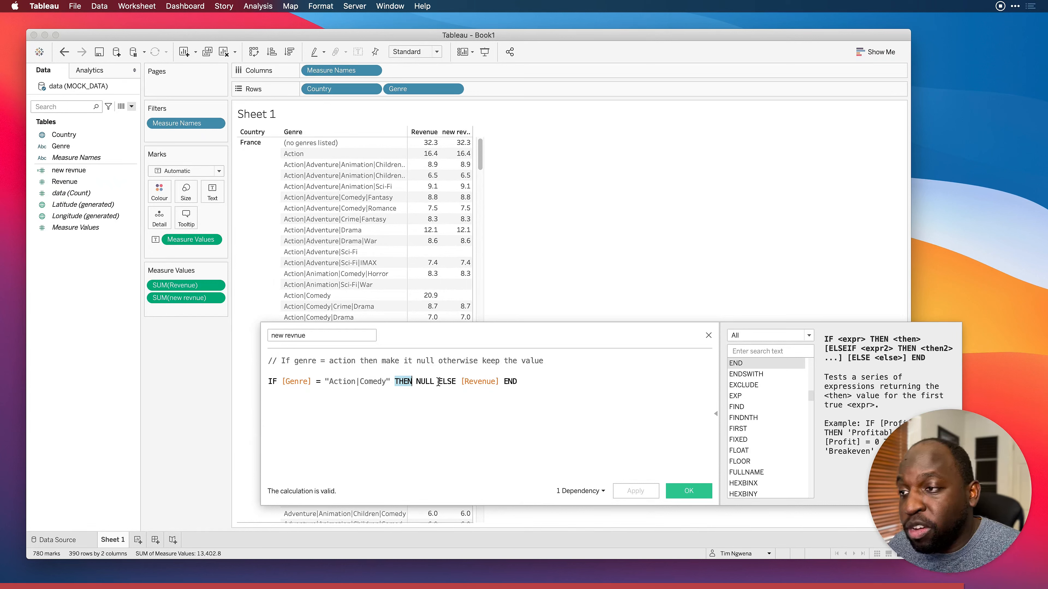
drag(439, 383, 521, 382)
click(531, 388)
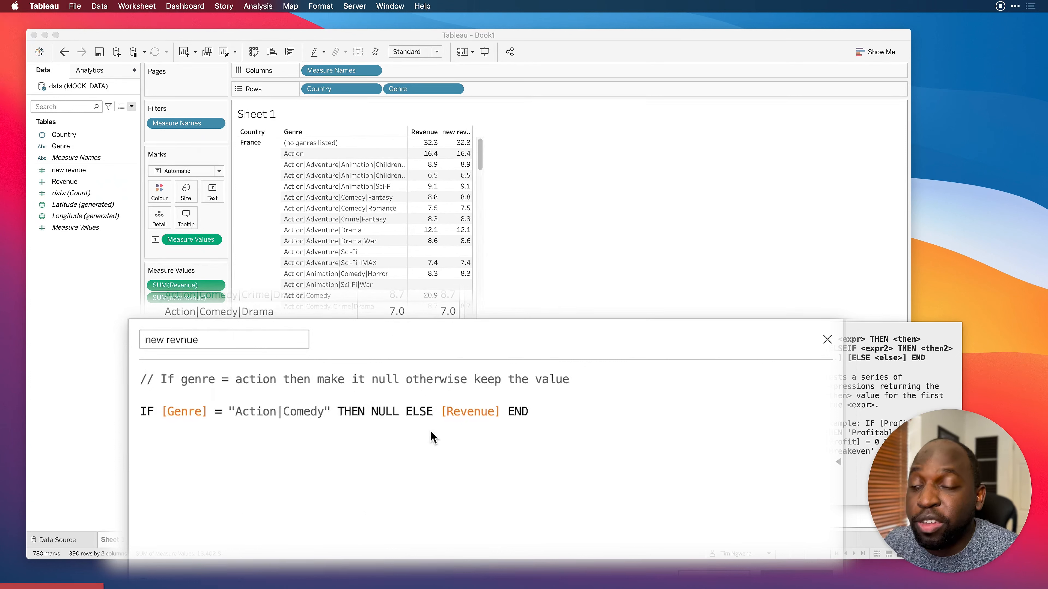
click(434, 414)
drag(576, 415, 142, 411)
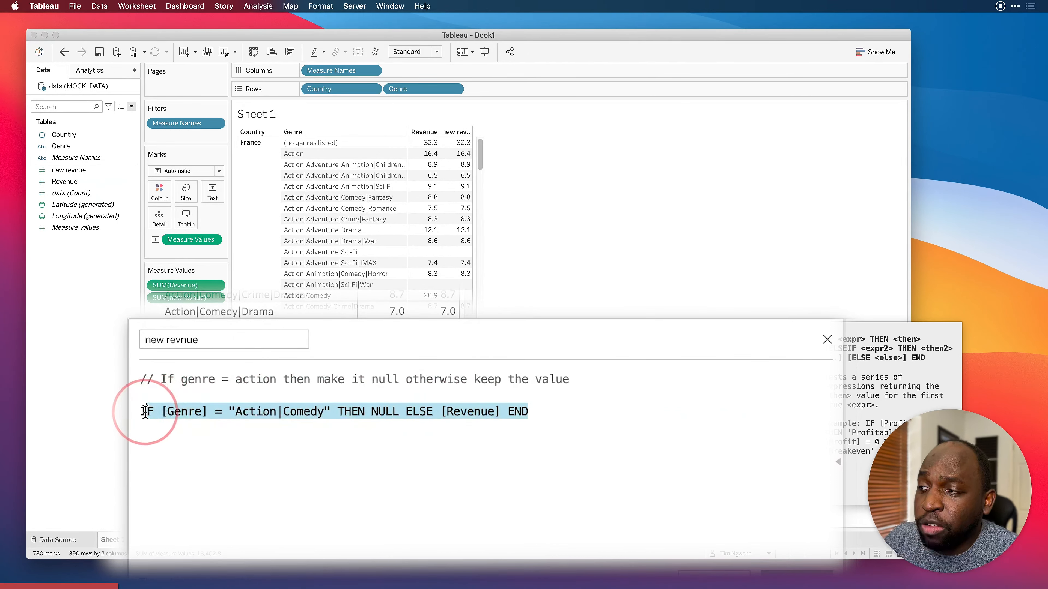
key(super+z)
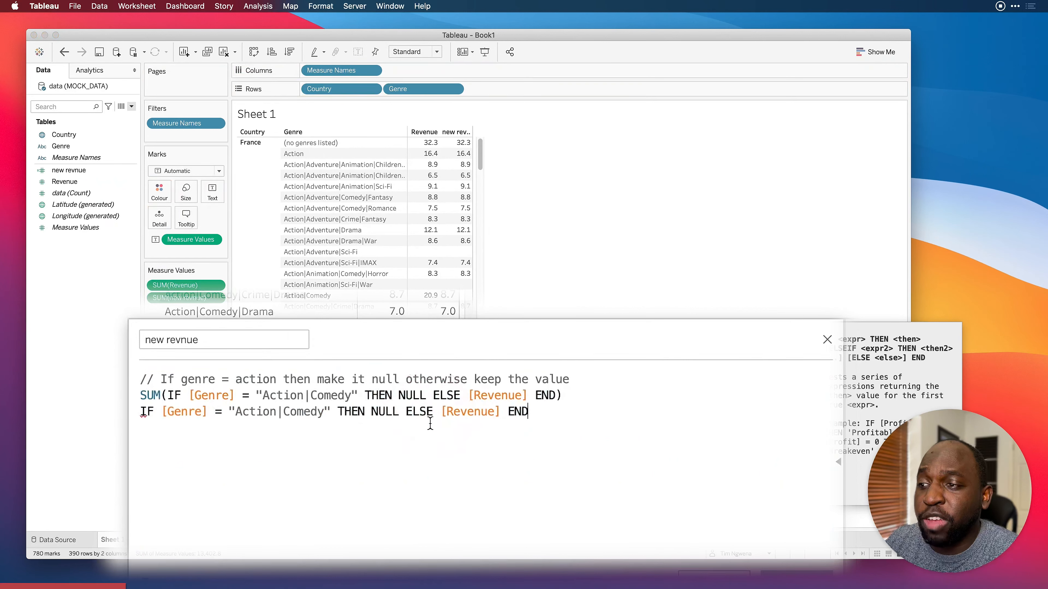
key(super+shift+z)
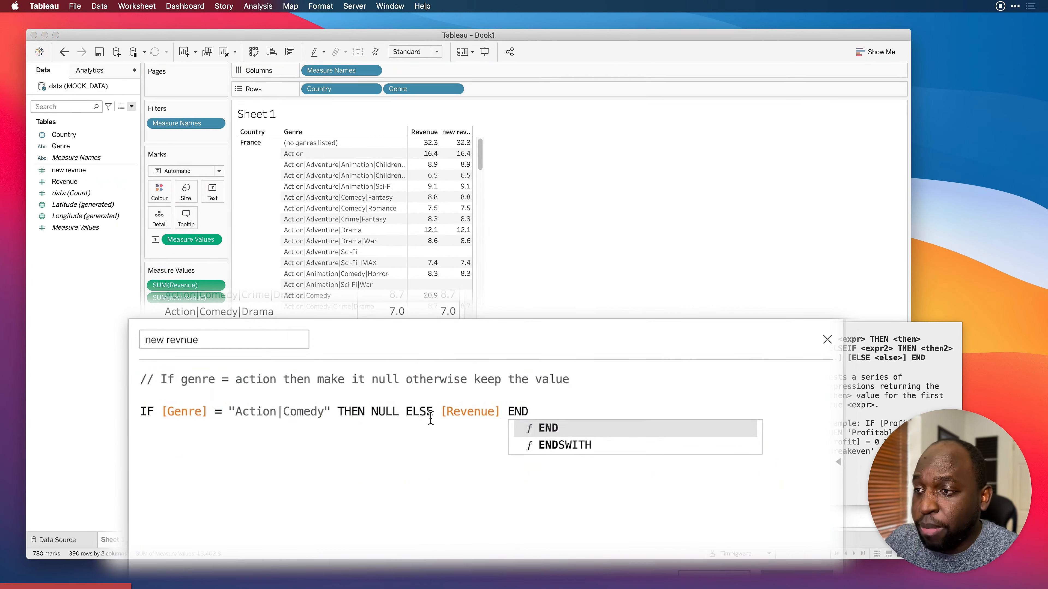
click(428, 449)
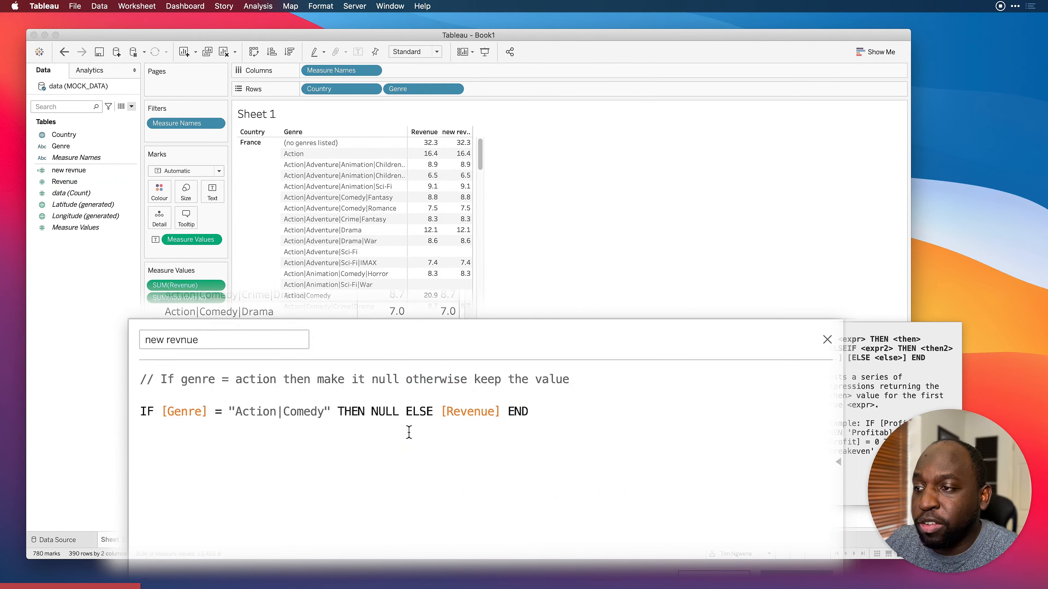
Step: Move the ELSE part of the formula onto its own line and turn the keyword into ELSEIF
click(505, 414)
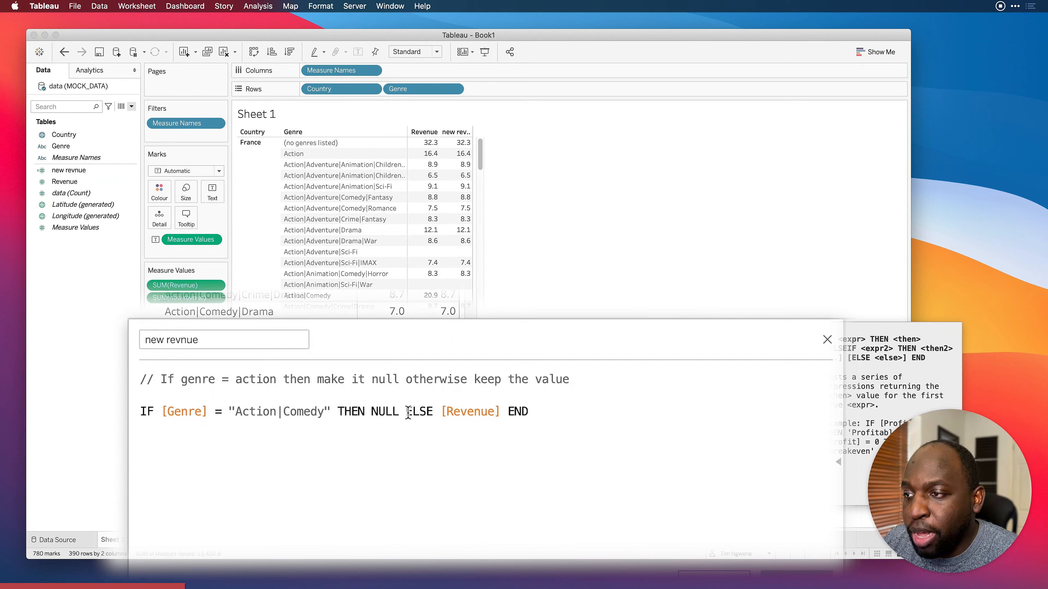
key(Return)
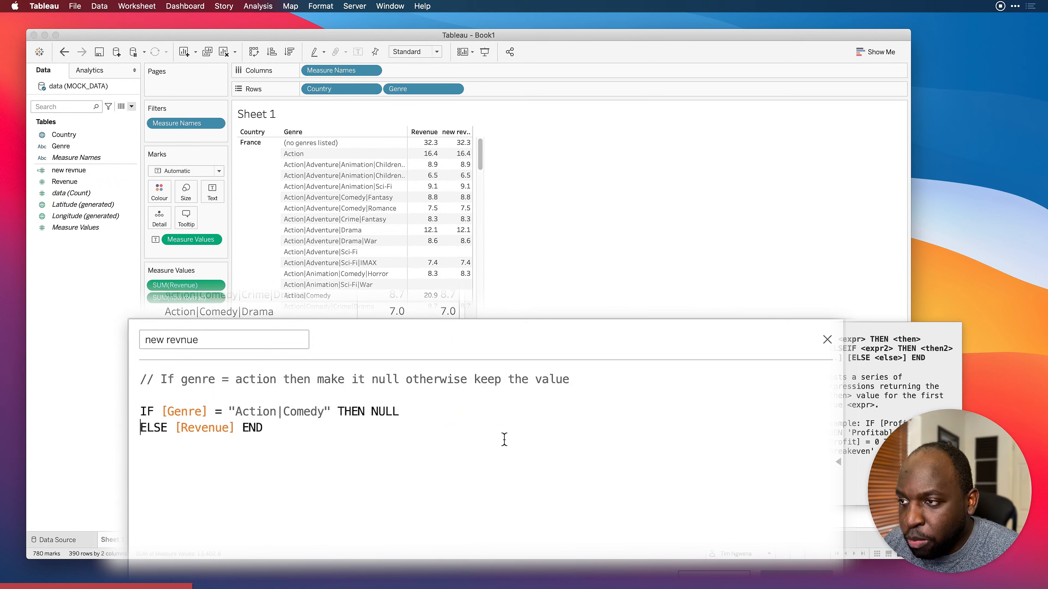
key(Right)
key(Right)
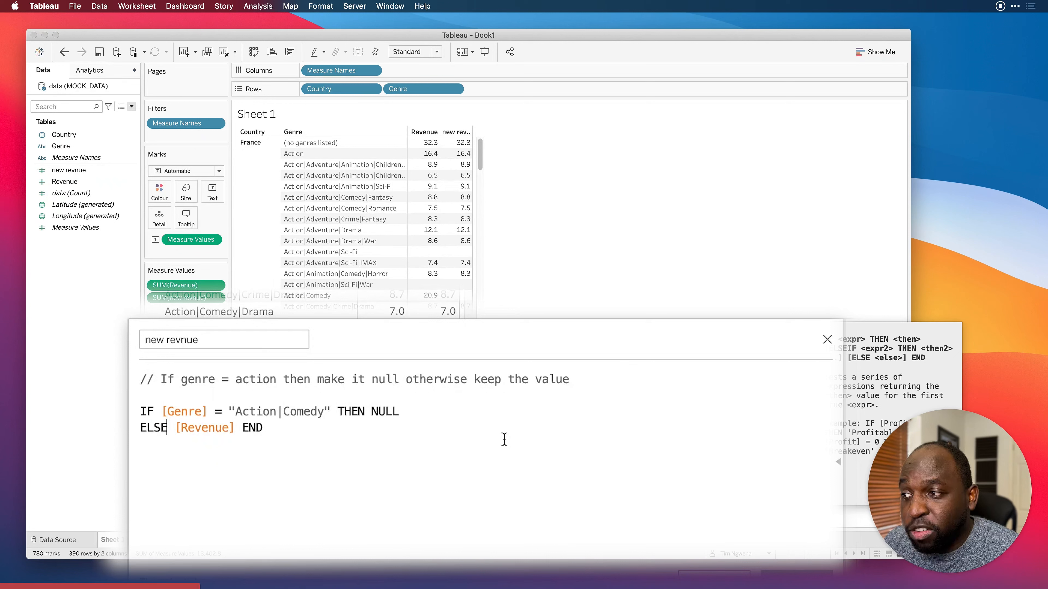
text(IF)
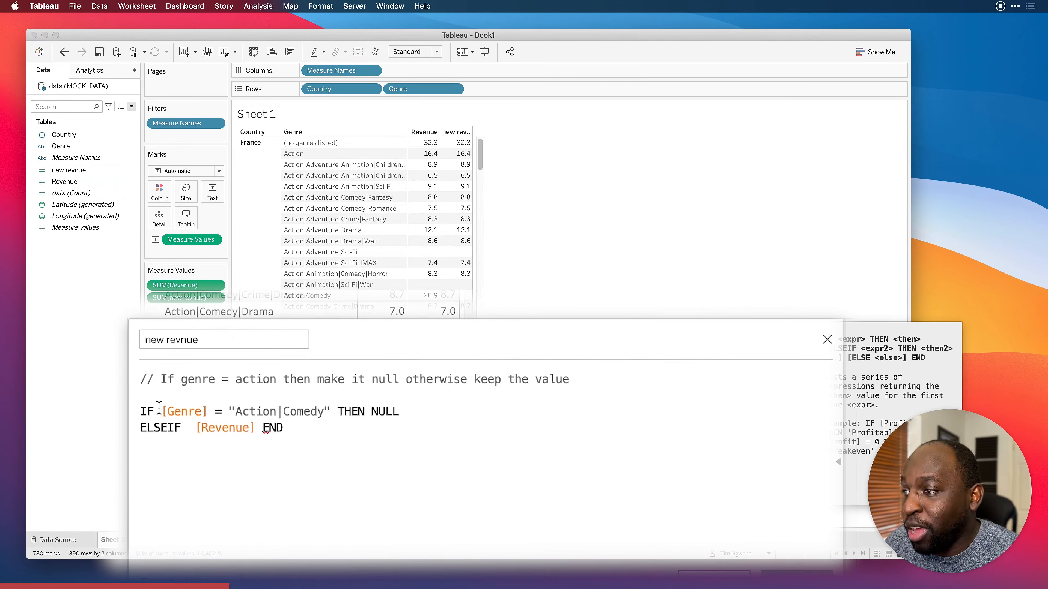
Step: Copy the condition [Genre] = "Action|Comedy" THEN NULL from the IF line and insert it after ELSEIF
drag(160, 411, 400, 414)
key(cmd+c)
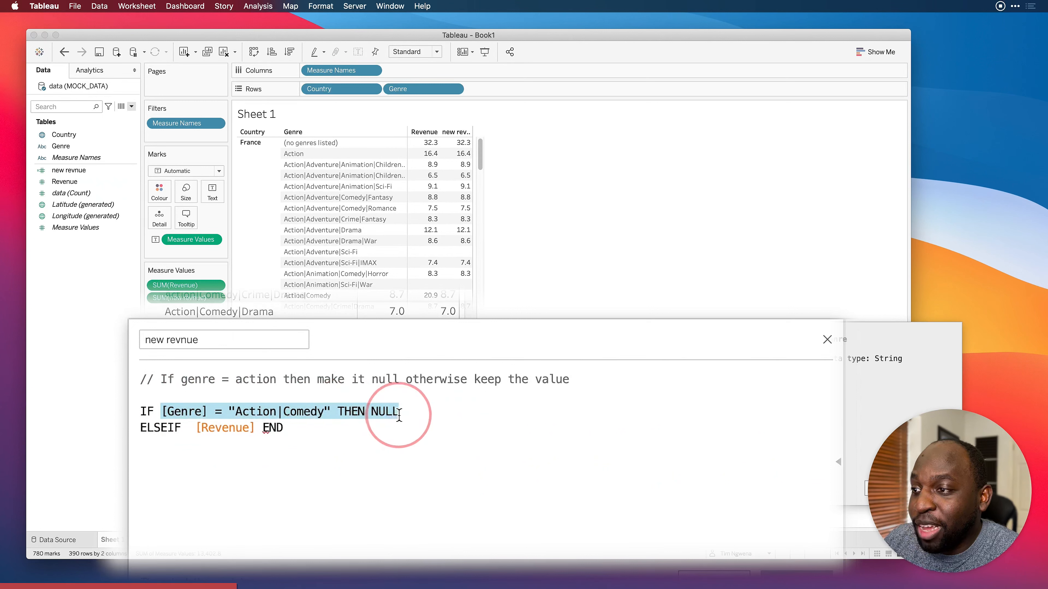
click(194, 429)
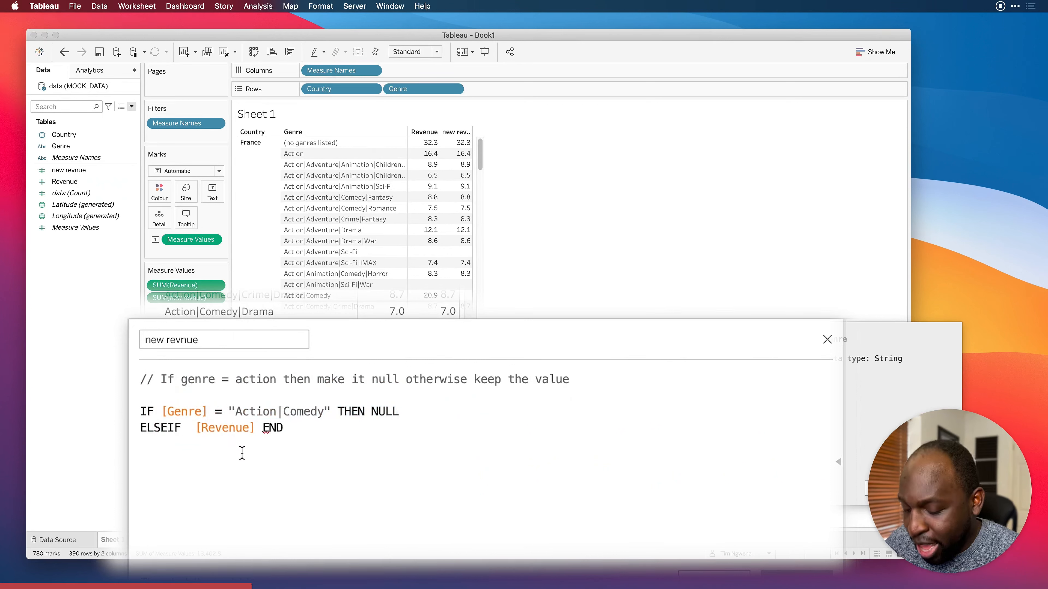
key(cmd+v)
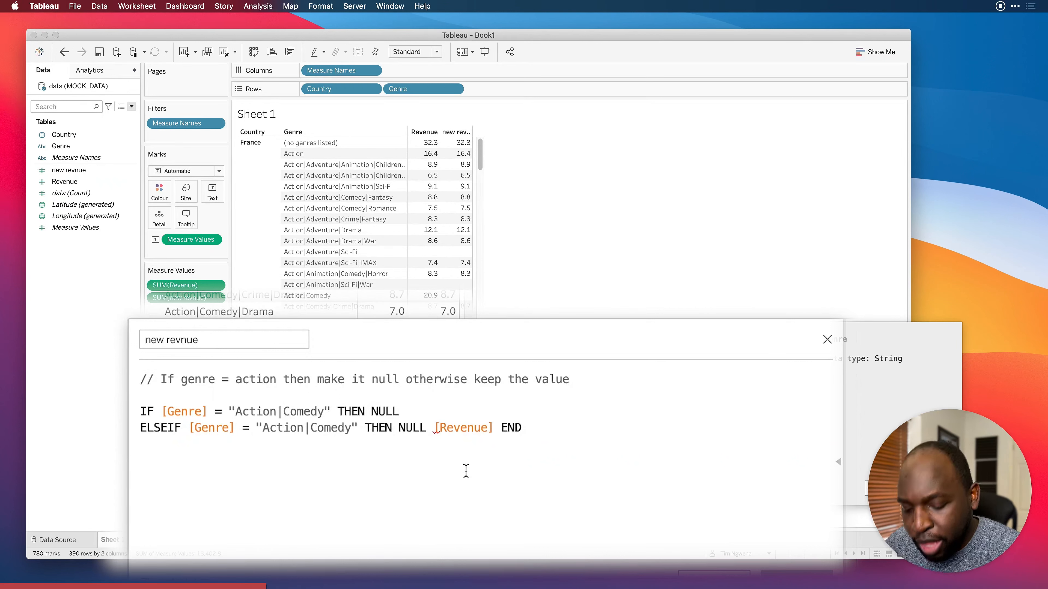
Step: Put [Revenue] END on a new line and precede it with ELSE
key(Return)
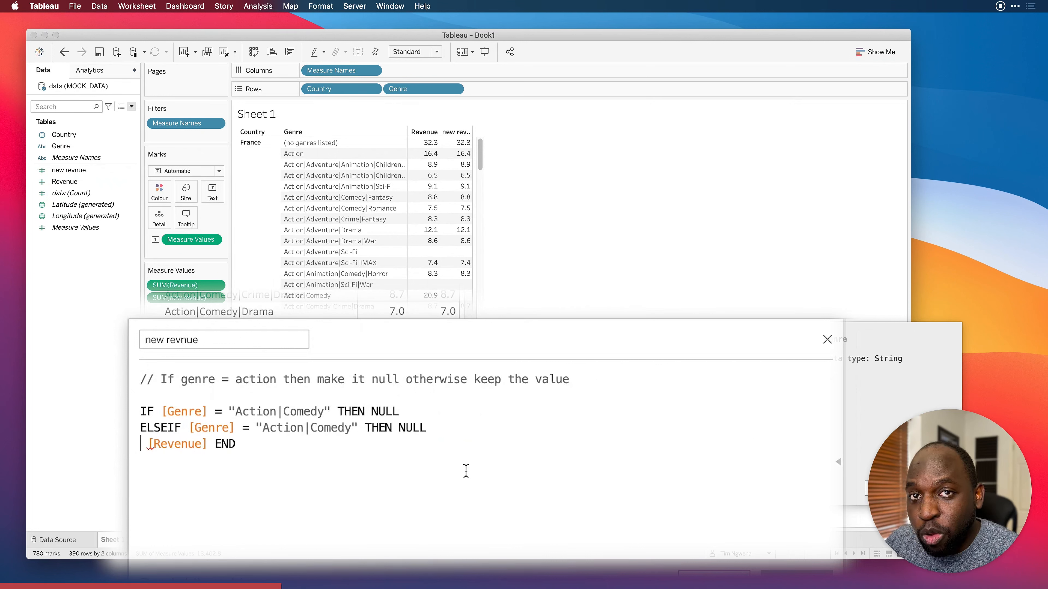
text(ELSE)
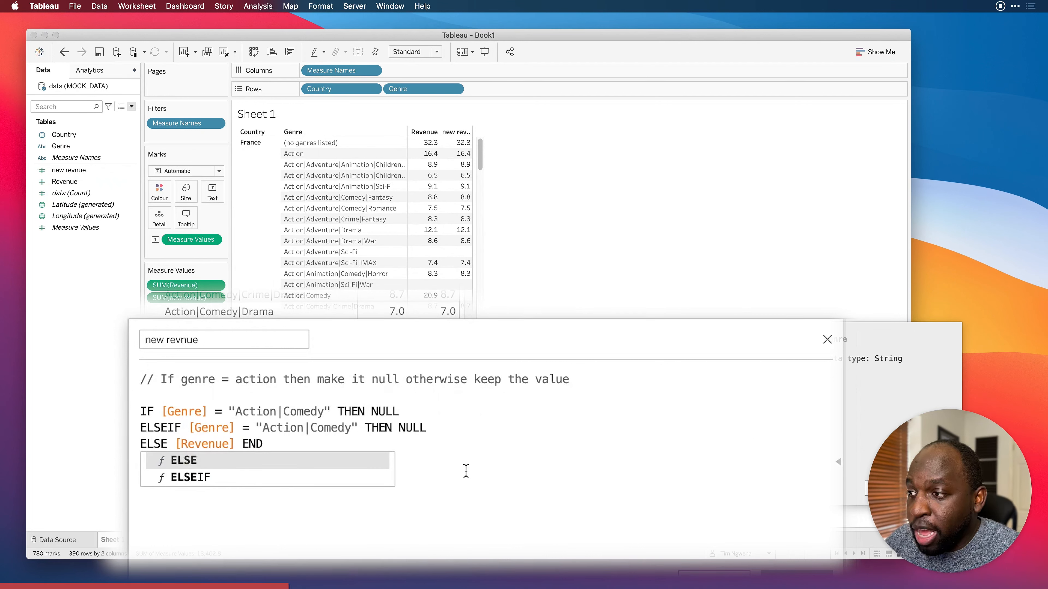
click(435, 464)
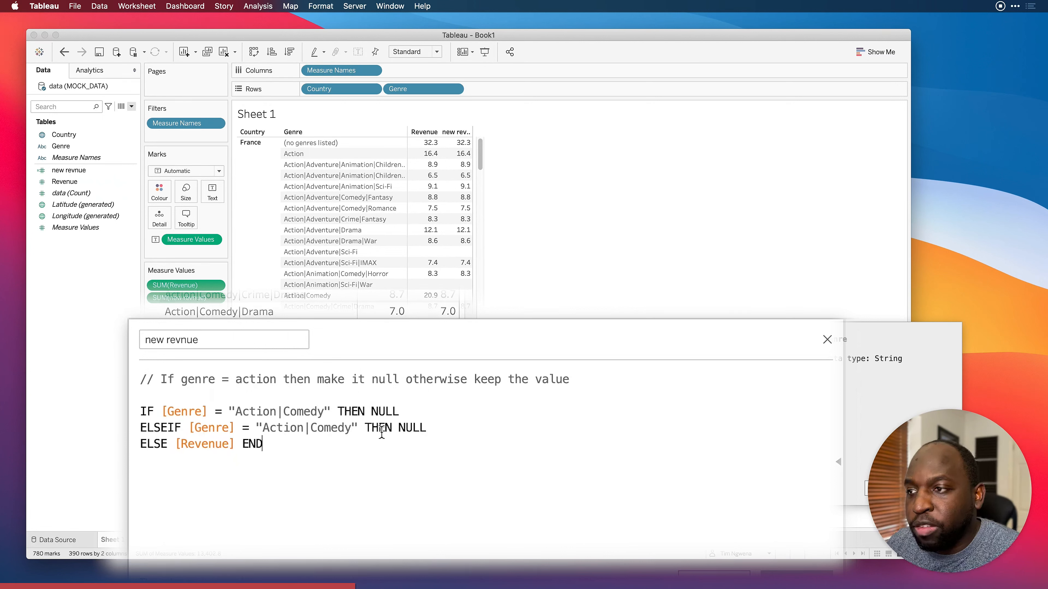
Step: Duplicate the ELSEIF line on a new line above the ELSE line
drag(429, 428, 140, 433)
key(cmd+c)
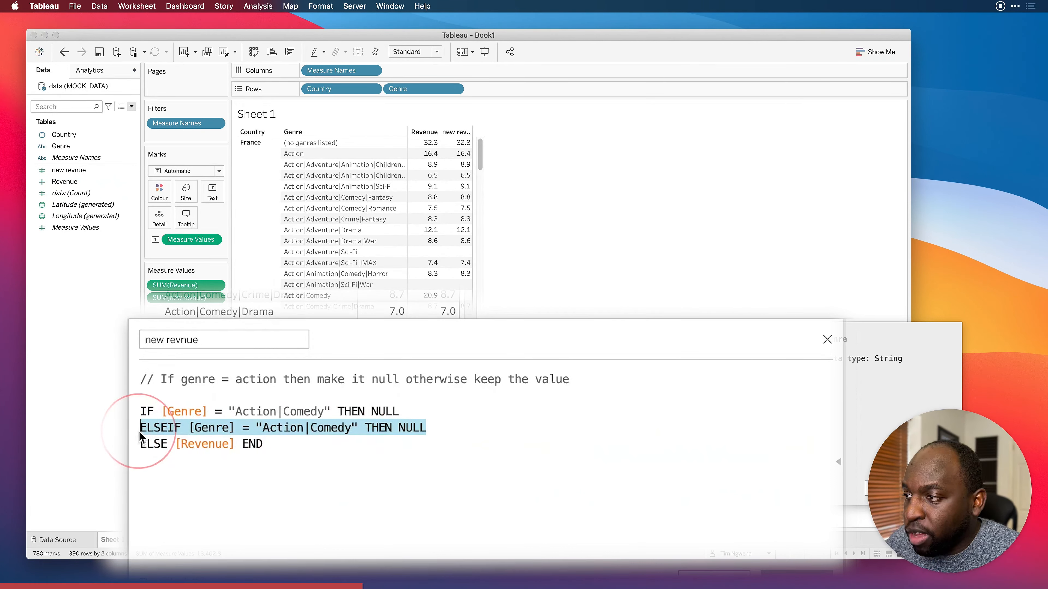
click(458, 428)
key(Return)
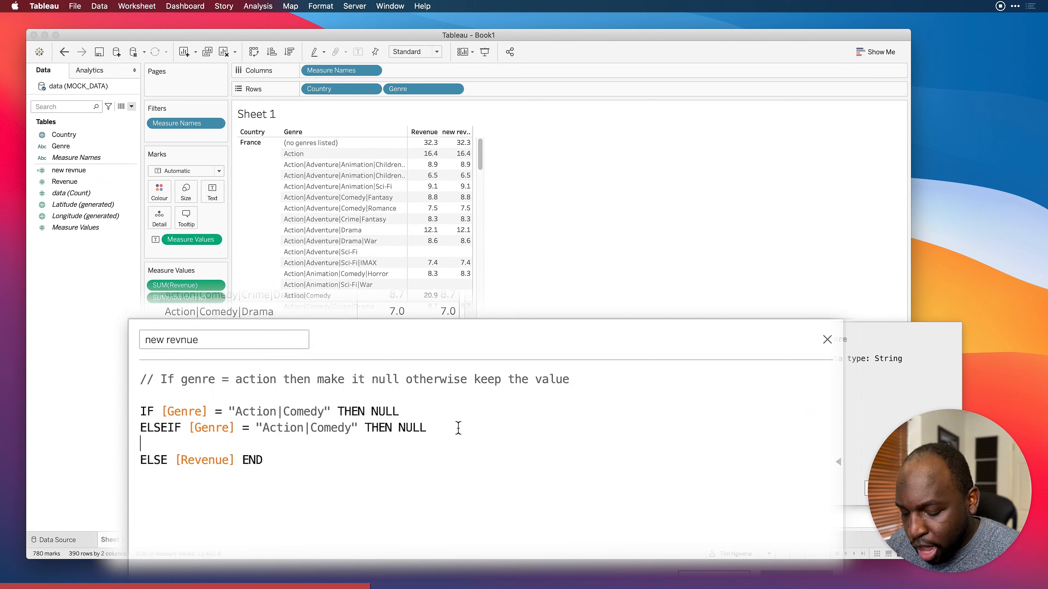
key(cmd+v)
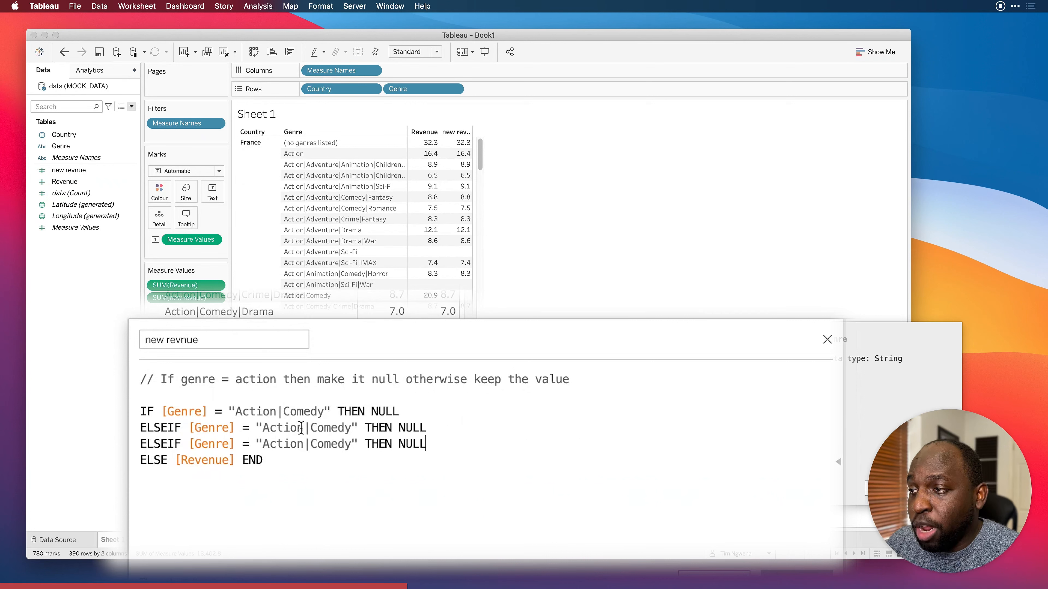
Step: Change the genre compared in the first ELSEIF line to "Action"
drag(304, 428, 351, 428)
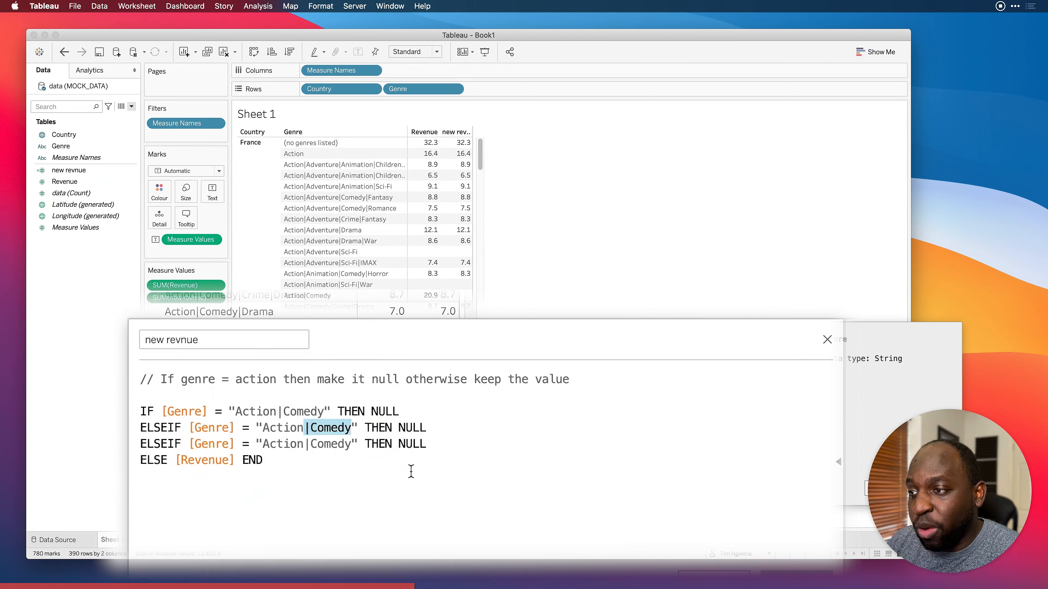
key(BackSpace)
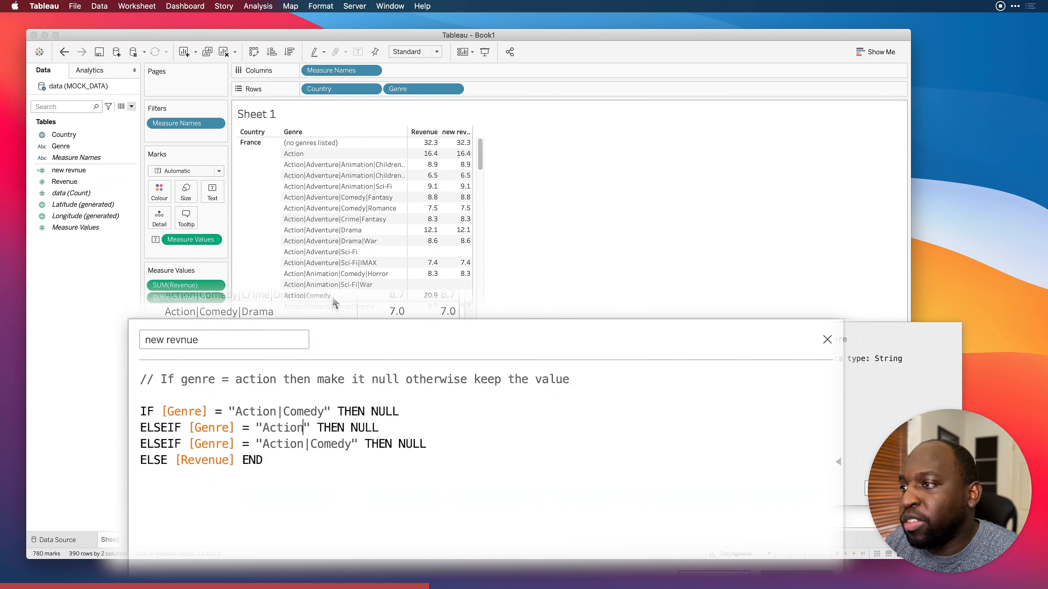
mouse_move(480, 154)
mouse_down()
mouse_move(480, 163)
mouse_move(480, 140)
mouse_up()
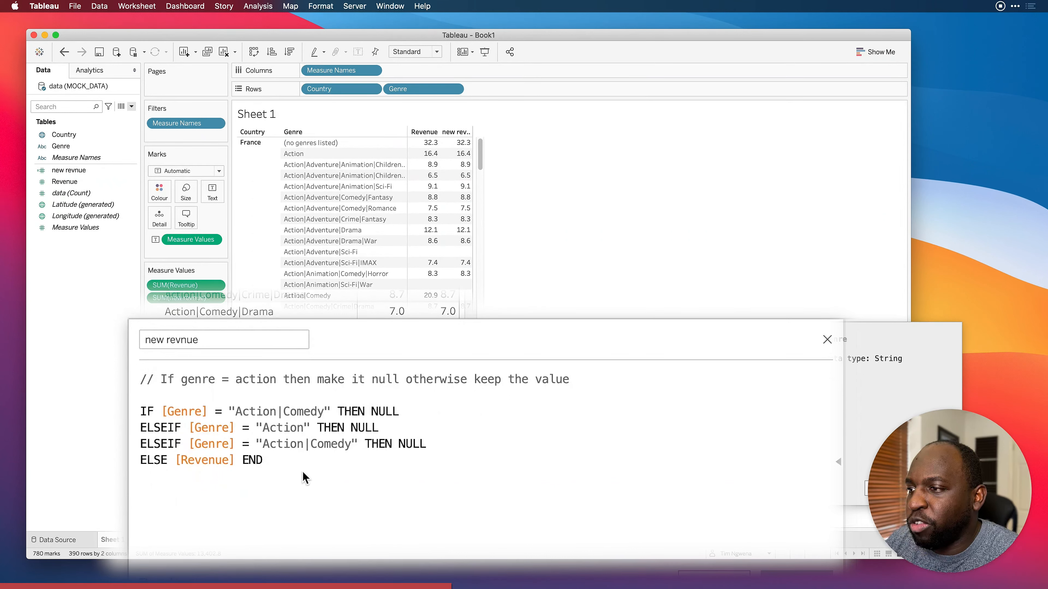
Step: Change the genre compared in the second ELSEIF line to "Action|Adventure|Drama"
click(348, 445)
double_click(328, 445)
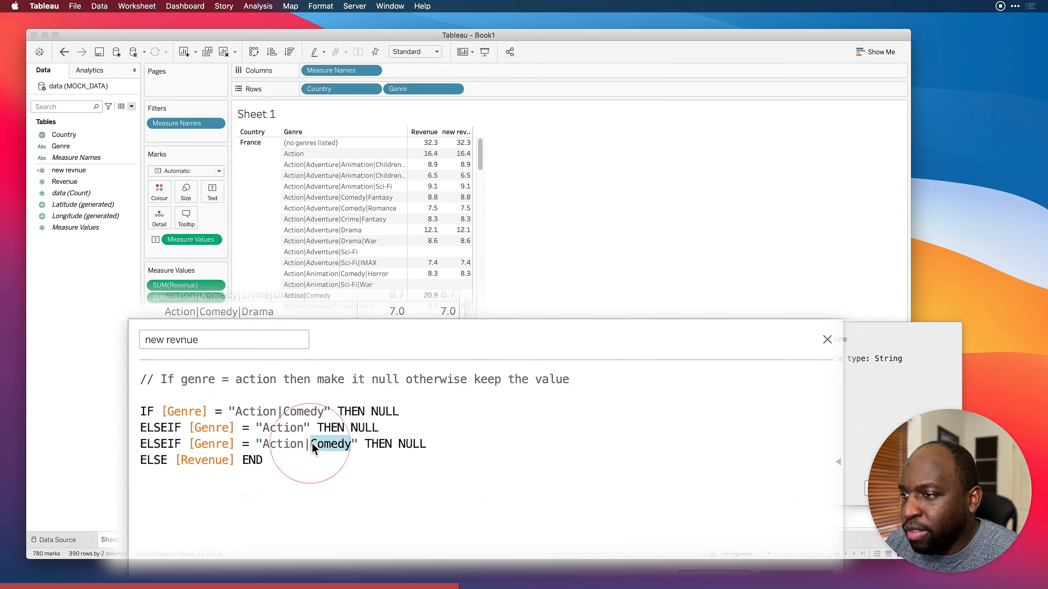
text(Adventure)
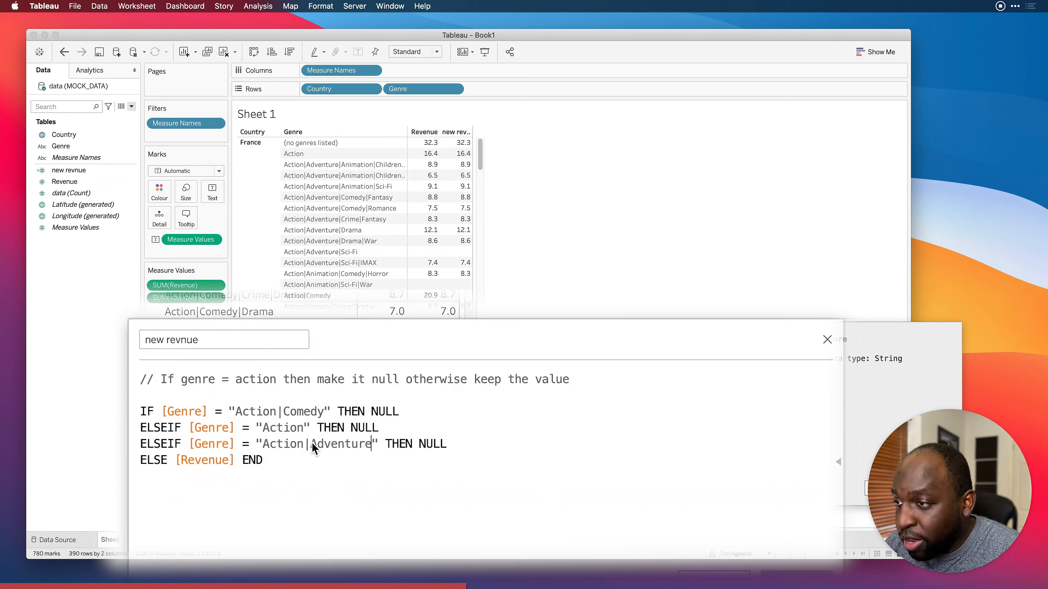
text(|)
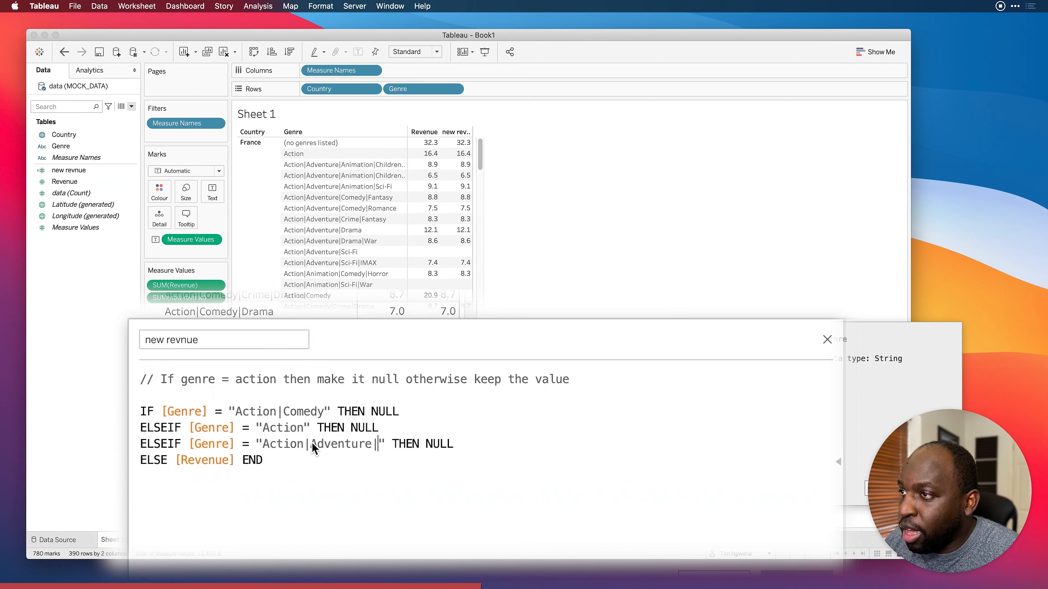
text(drama)
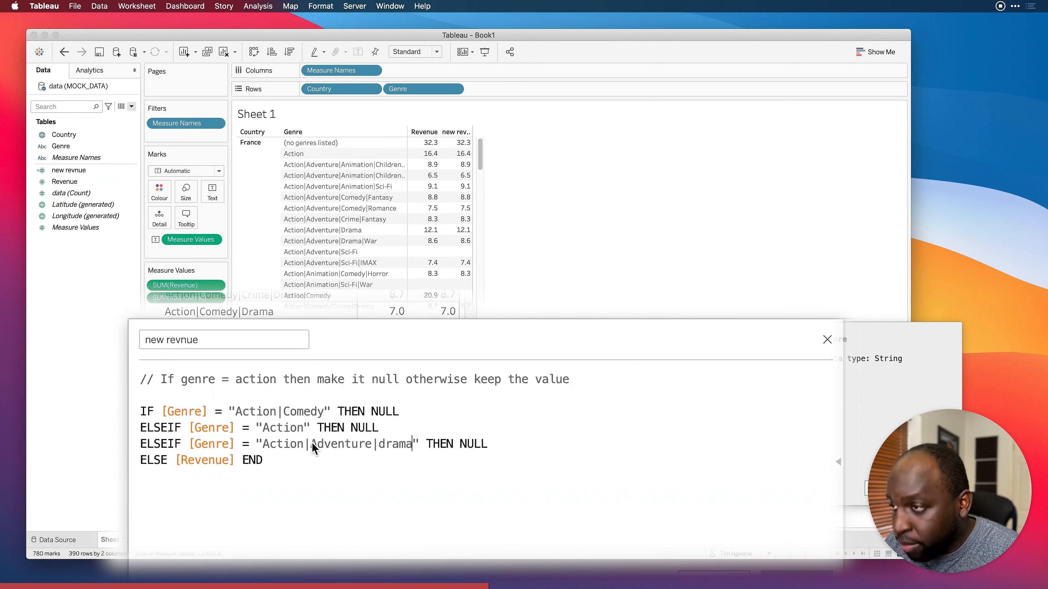
key(Left)
key(Left)
key(Left)
key(Left)
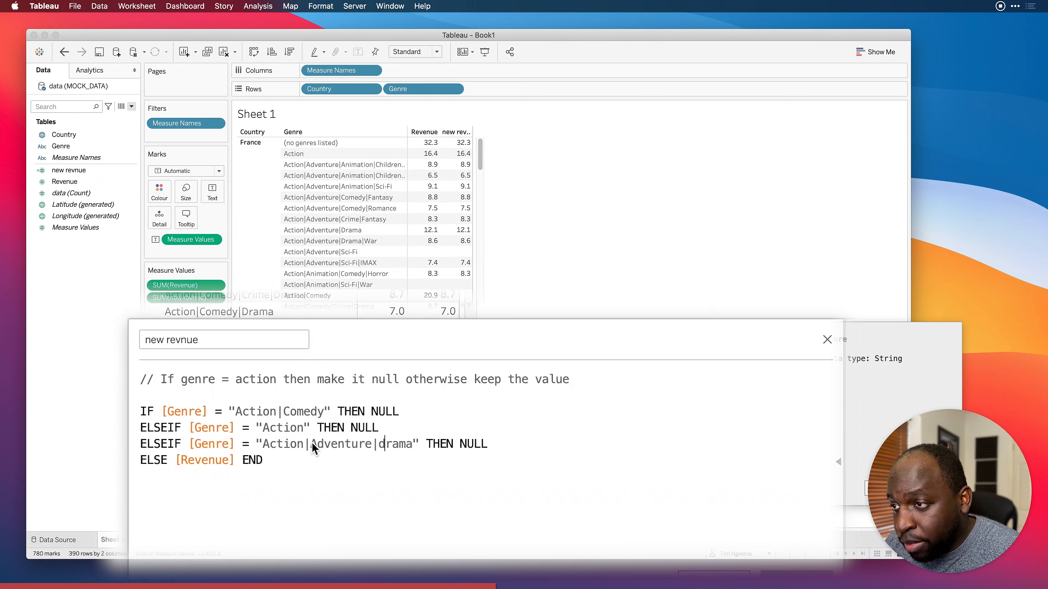
key(BackSpace)
text(D)
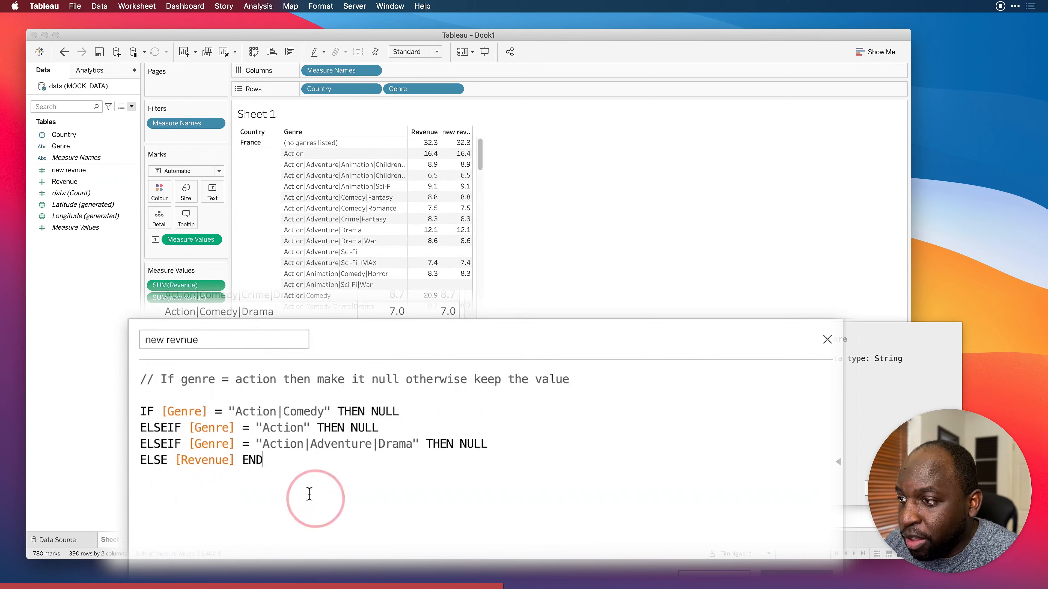
click(358, 458)
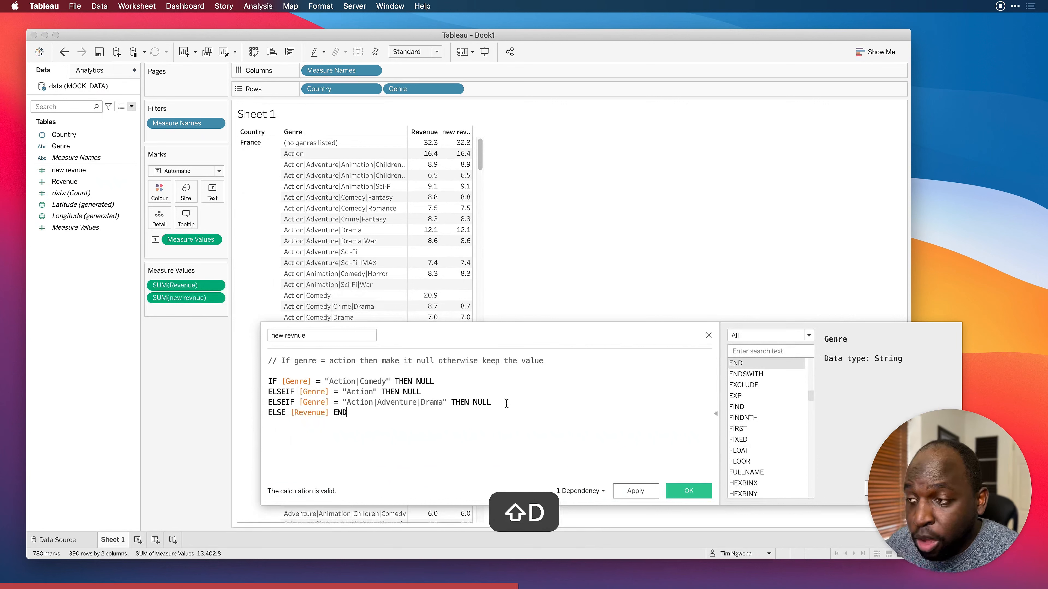
Step: Annotate the revenue cells of the Action|Comedy, Action and Action|Adventure|Drama rows with rectangles, and clear the annotations
key(ctrl+a)
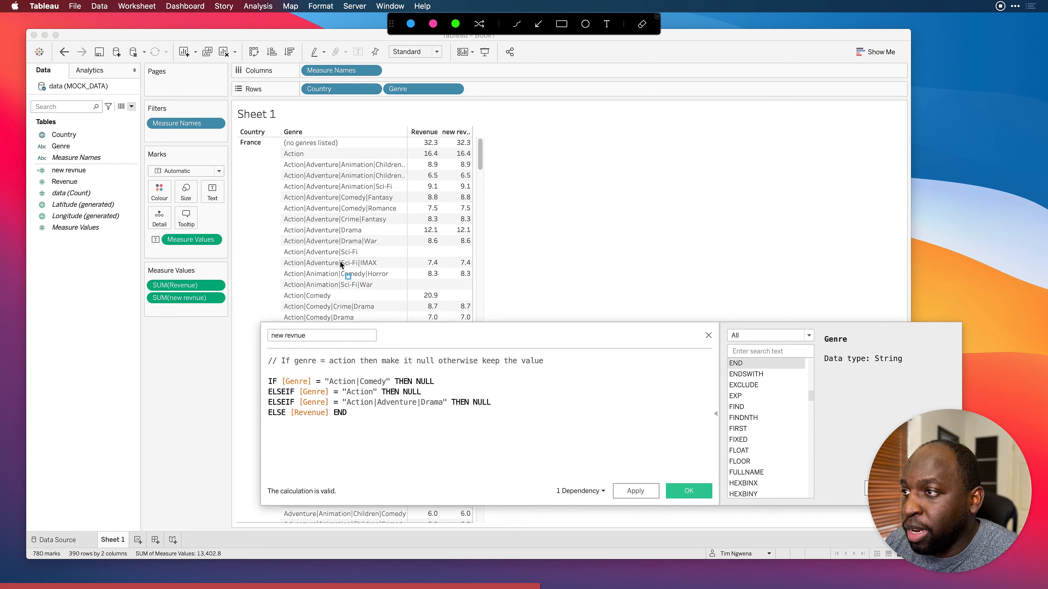
drag(410, 290, 477, 303)
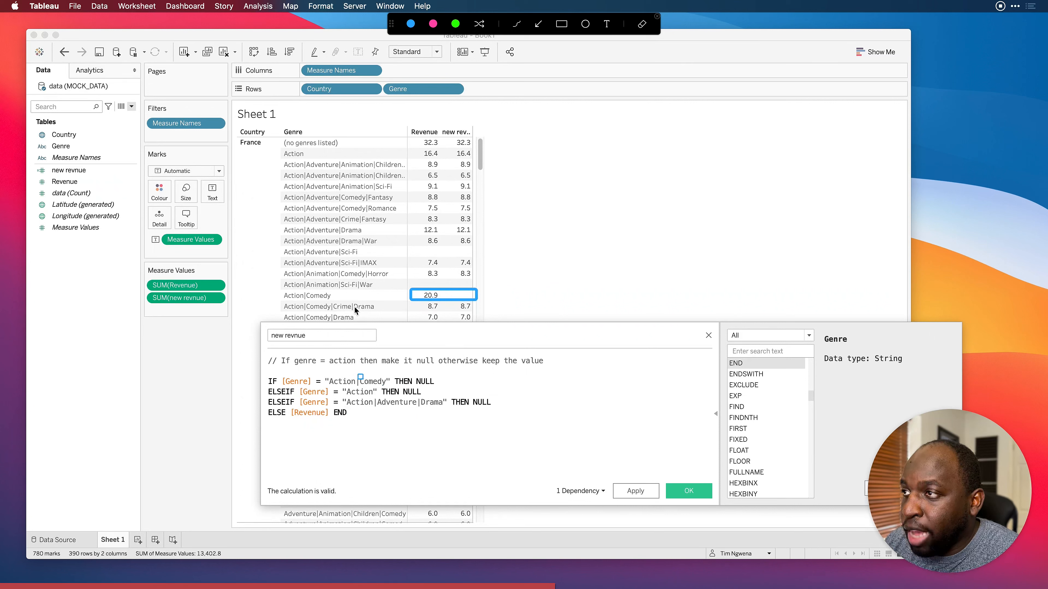
drag(410, 147, 479, 159)
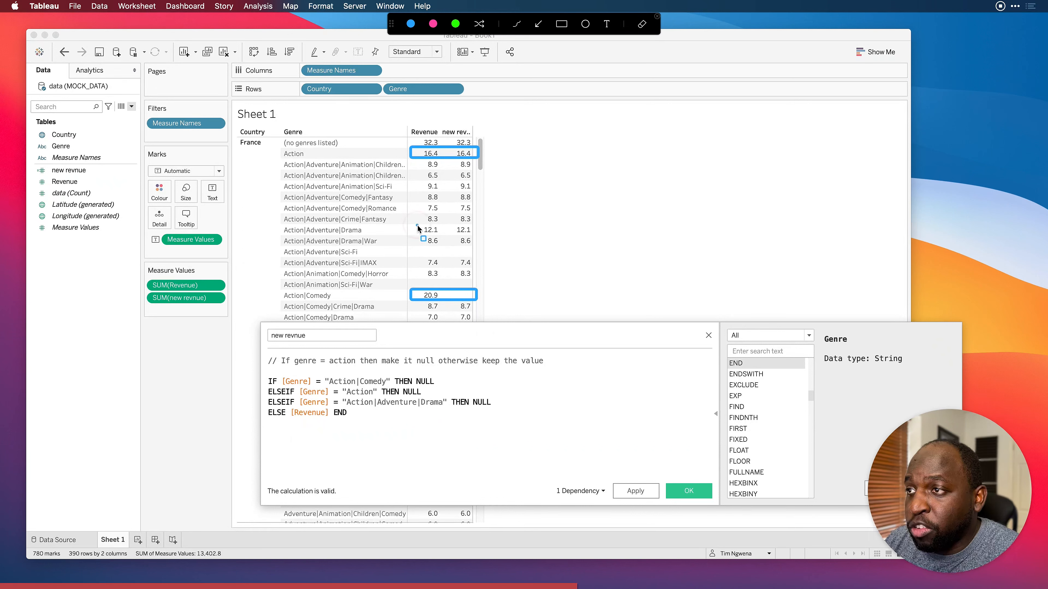
drag(416, 225, 475, 235)
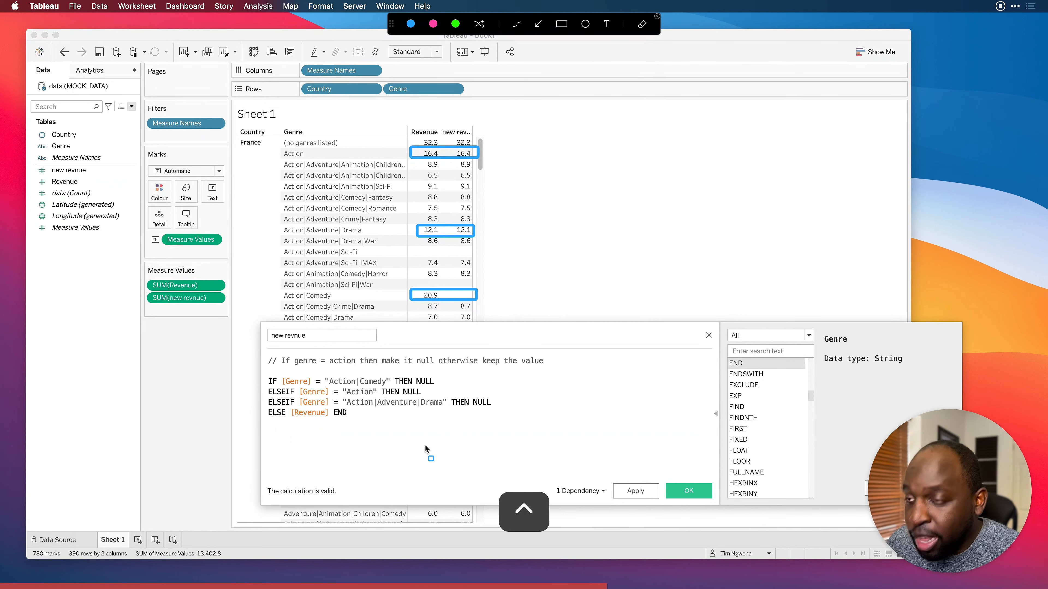
key(Escape)
Step: Apply the calculation, then duplicate both ELSEIF lines directly above the ELSE line
click(627, 491)
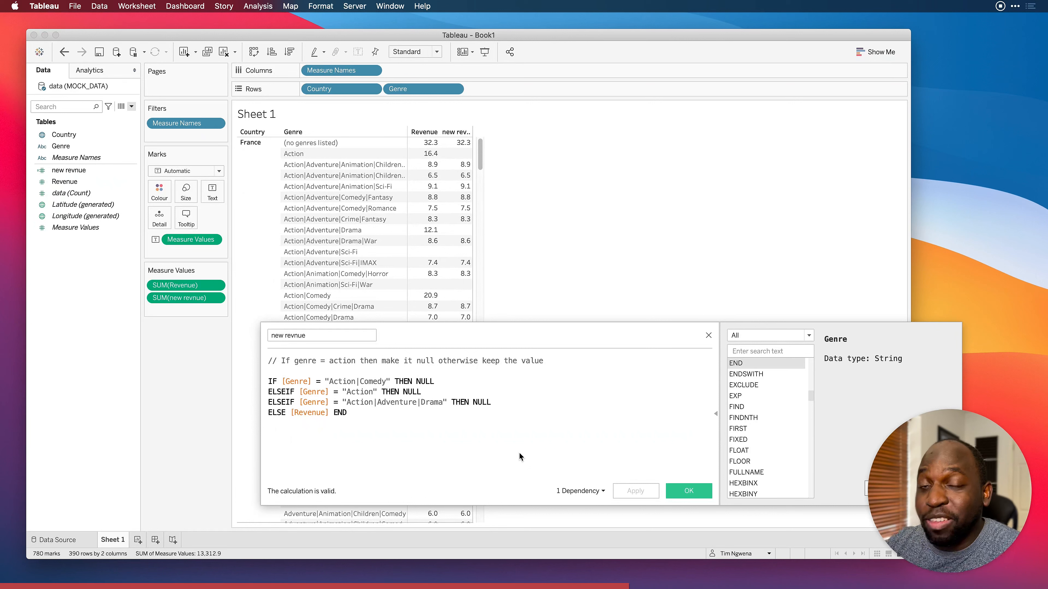
click(514, 406)
drag(511, 404, 267, 392)
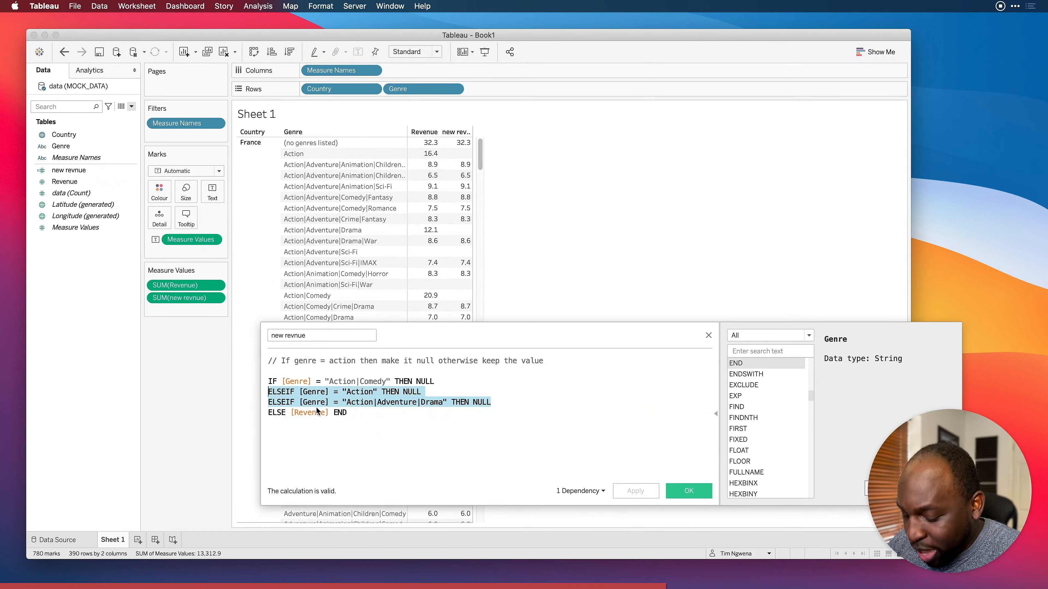
key(super+c)
click(511, 404)
key(Return)
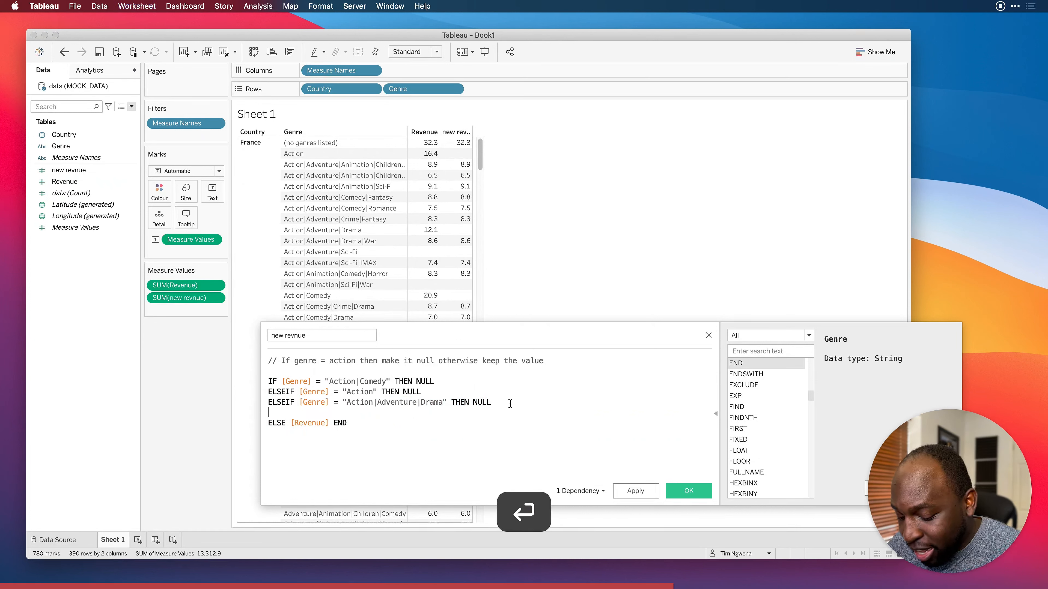
key(super+v)
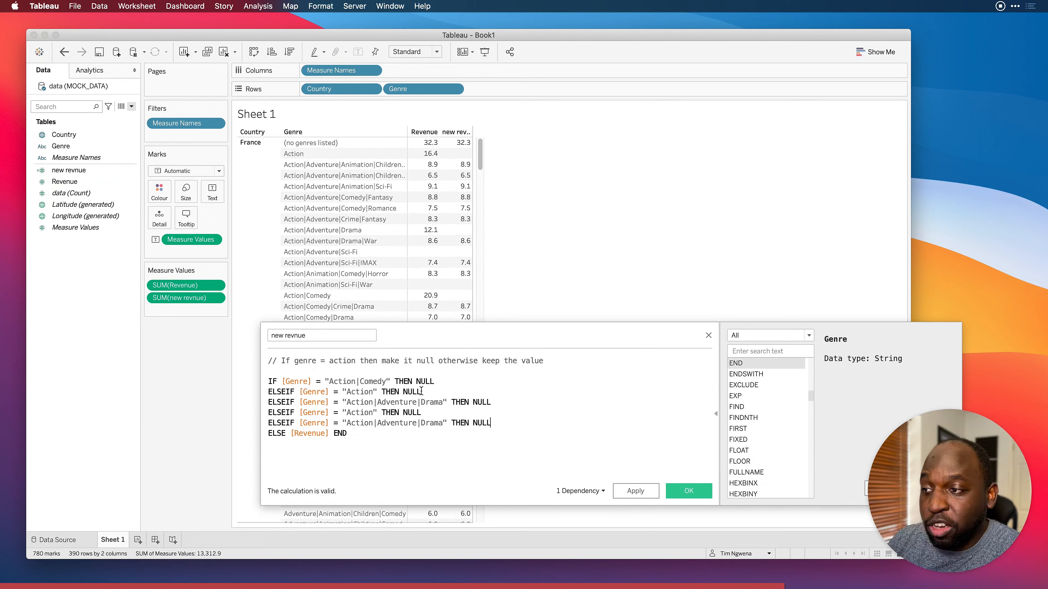
Step: Try to replace NULL in the first ELSEIF line with an indented nested IF on its own line
double_click(406, 391)
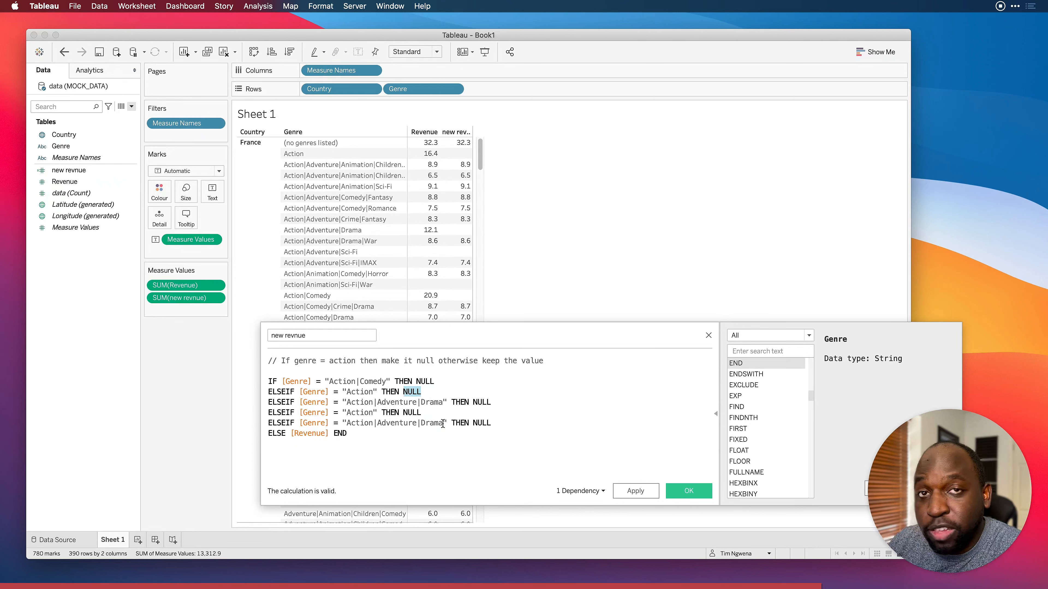
key(Return)
key(Return)
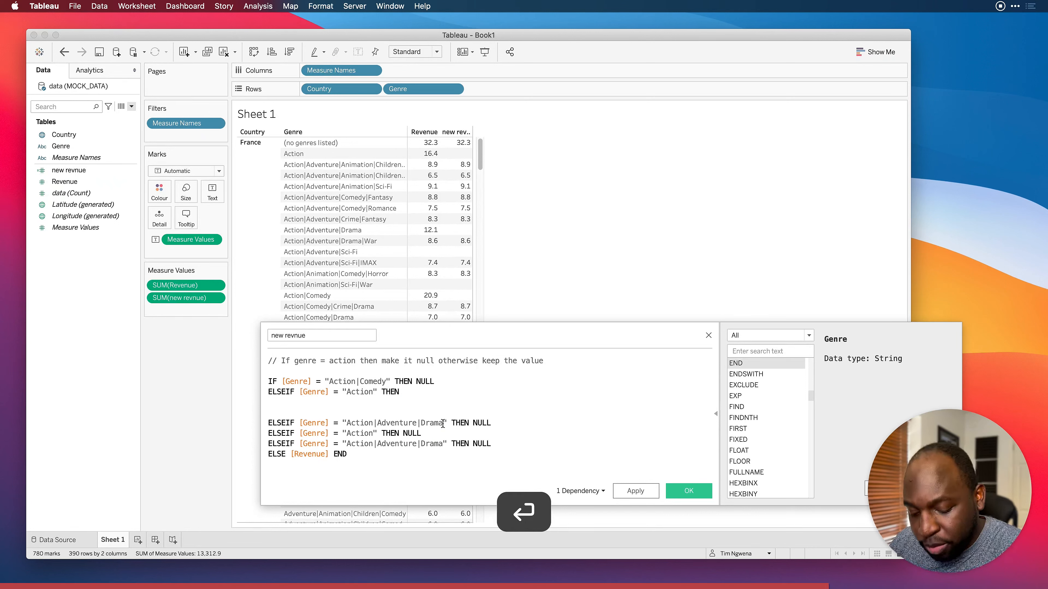
key(Return)
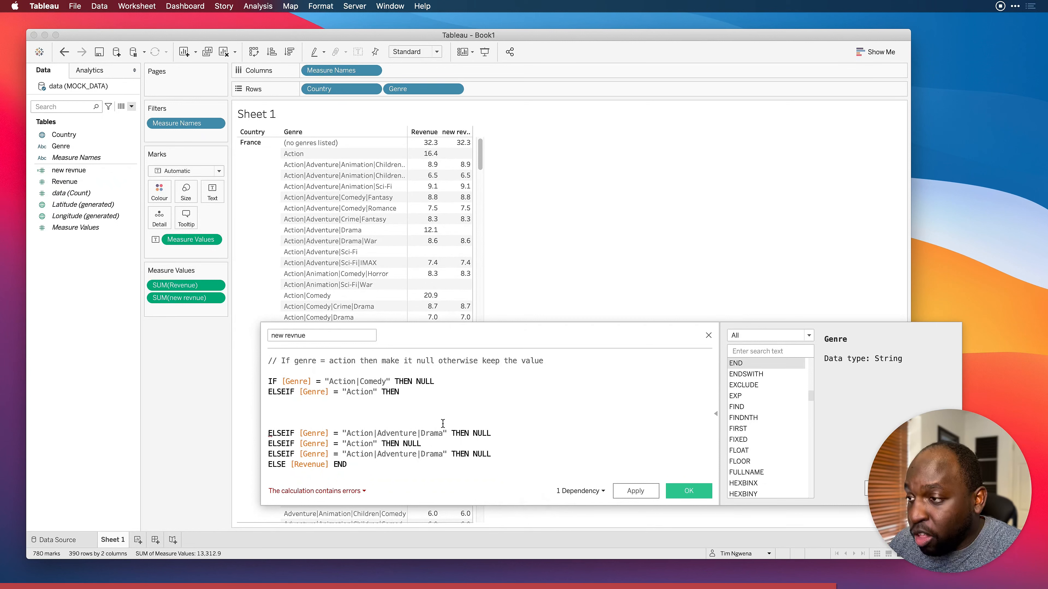
key(Up)
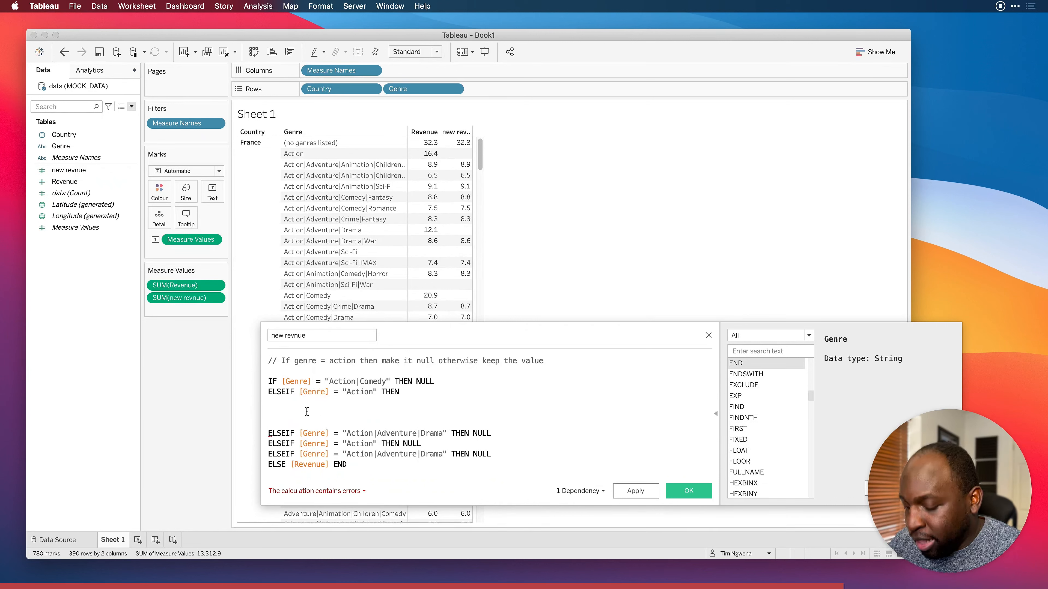
key(Tab)
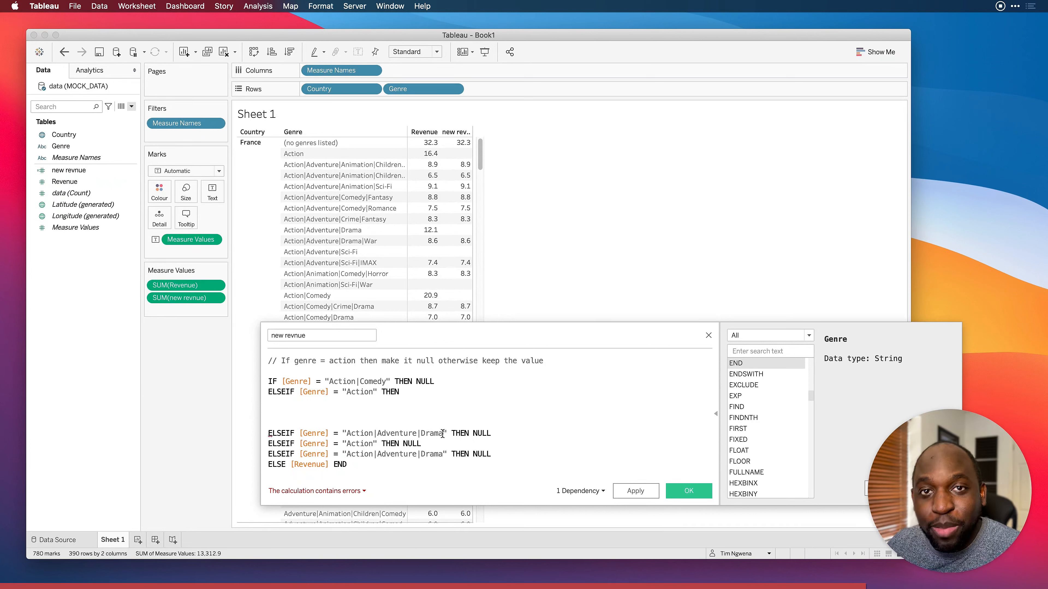
text(IF)
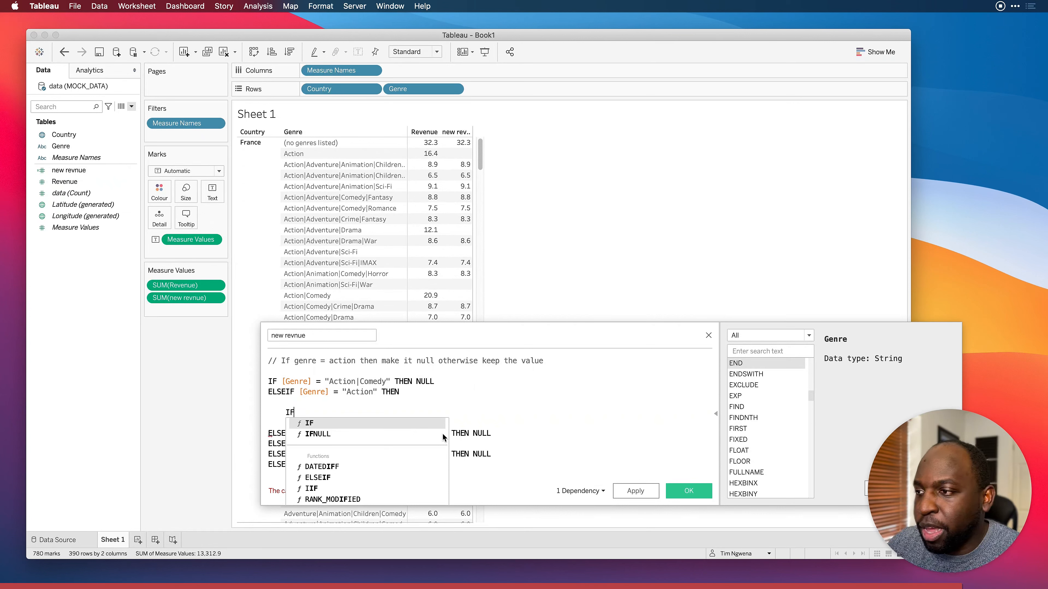
click(316, 410)
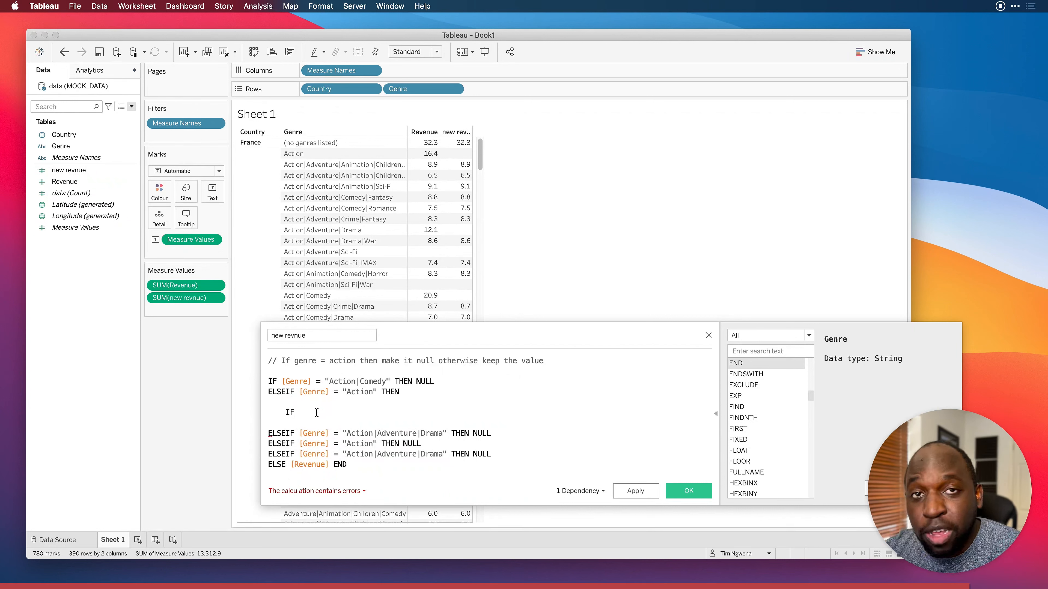
Step: Replace the nested IF and blank lines after the first ELSEIF's THEN with Null, and save the calculation
drag(416, 382, 438, 383)
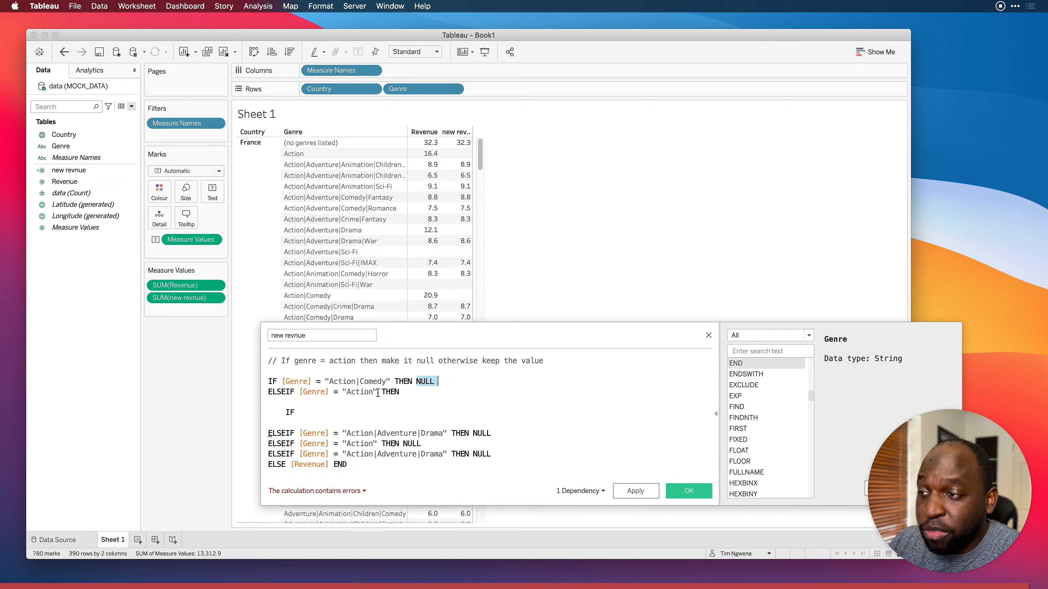
drag(376, 392, 265, 410)
click(310, 413)
key(BackSpace)
key(BackSpace)
key(BackSpace)
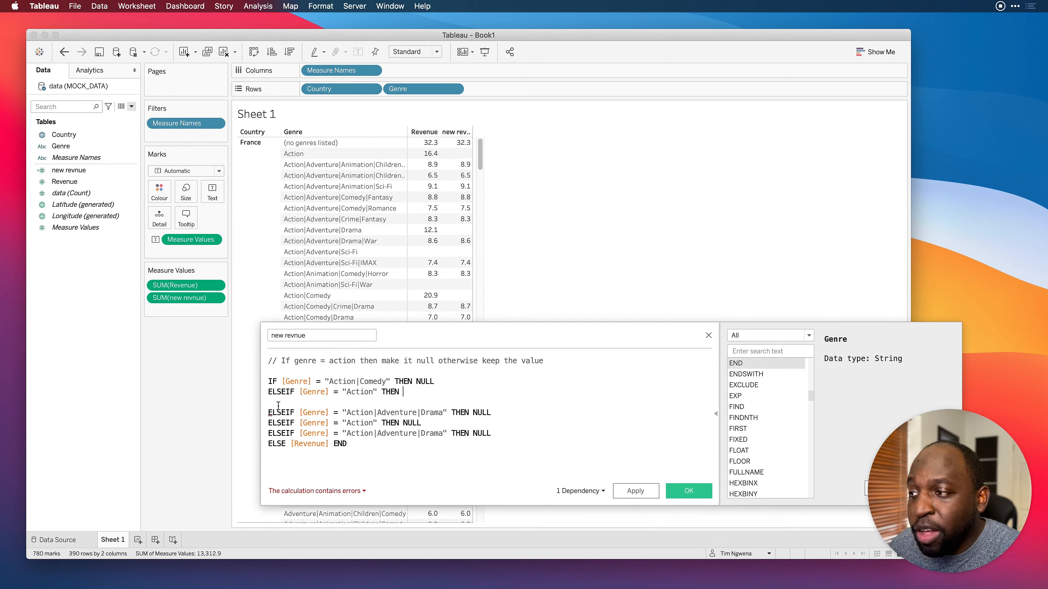
key(BackSpace)
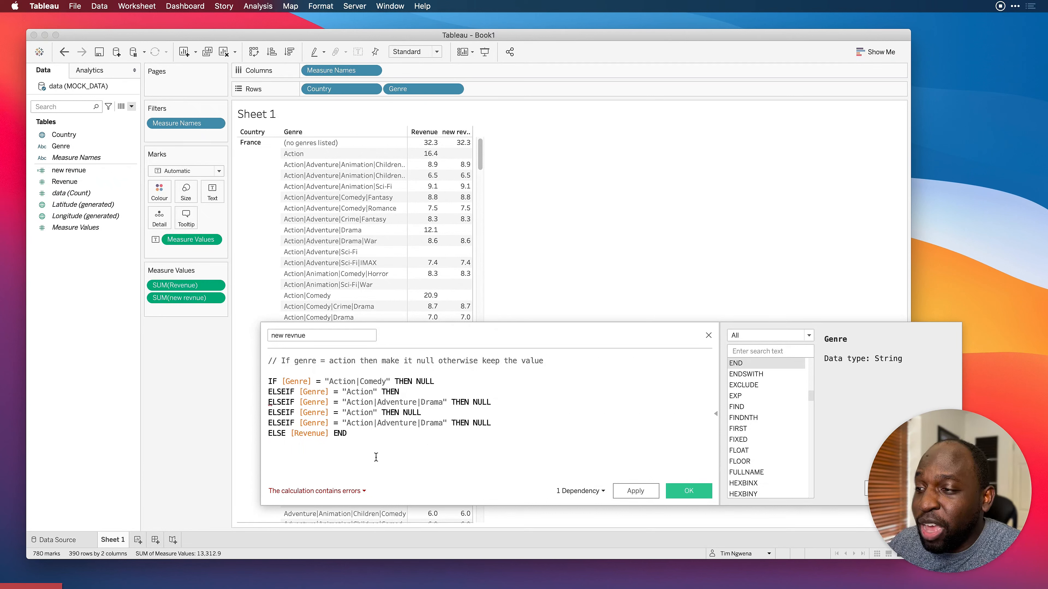
text(Null)
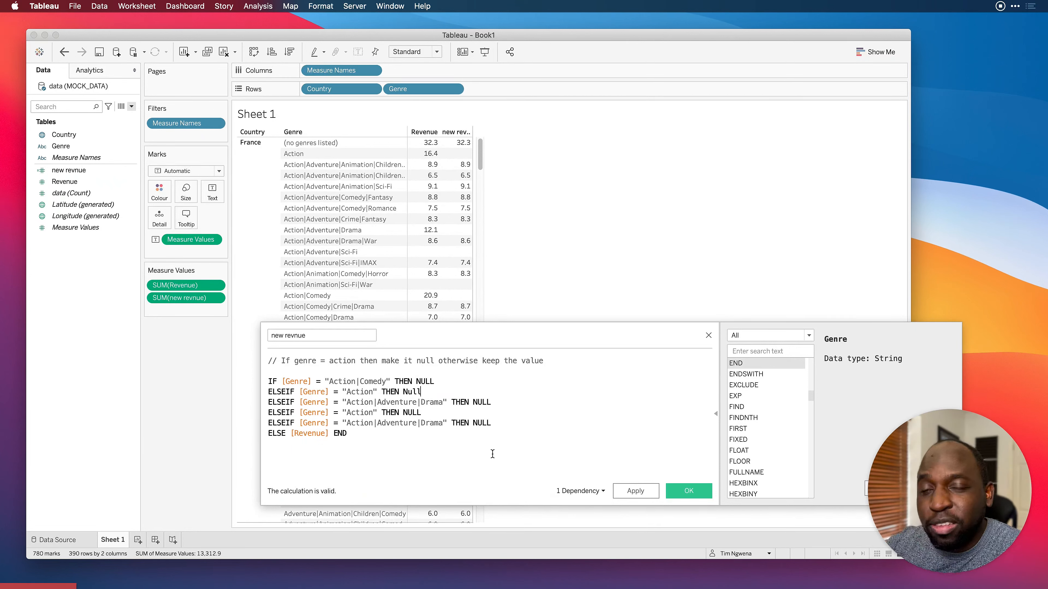
click(618, 488)
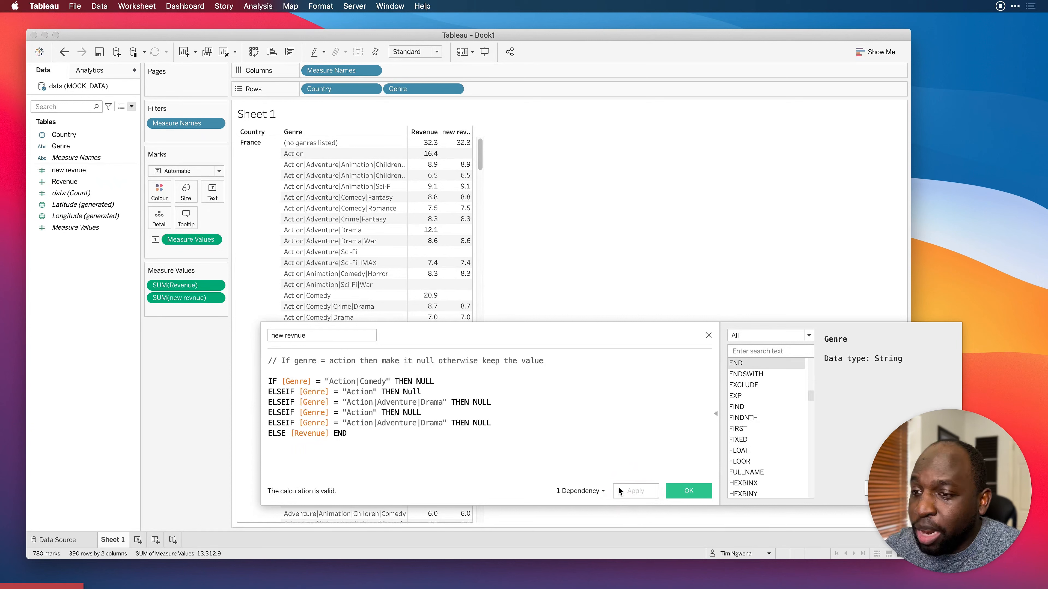
click(696, 490)
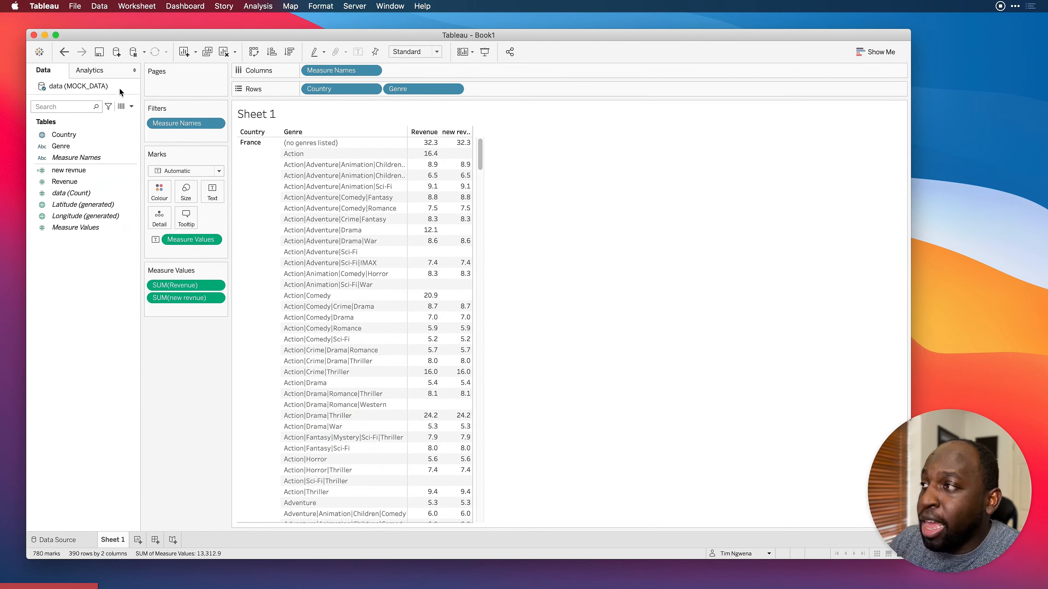
Step: Create a new calculated field named "And or revenue"
click(131, 107)
click(100, 118)
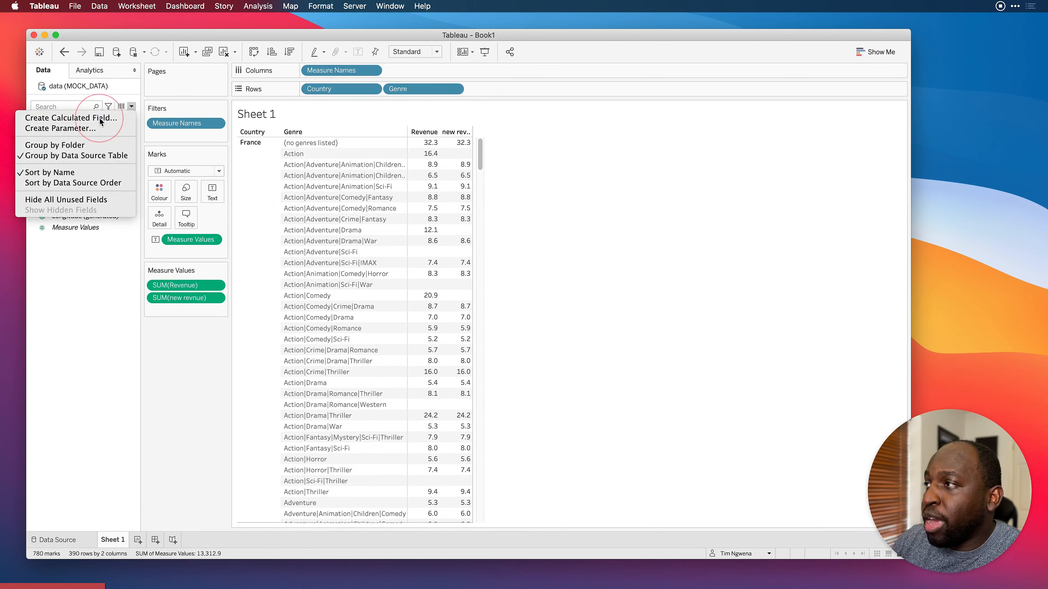
drag(523, 335, 557, 294)
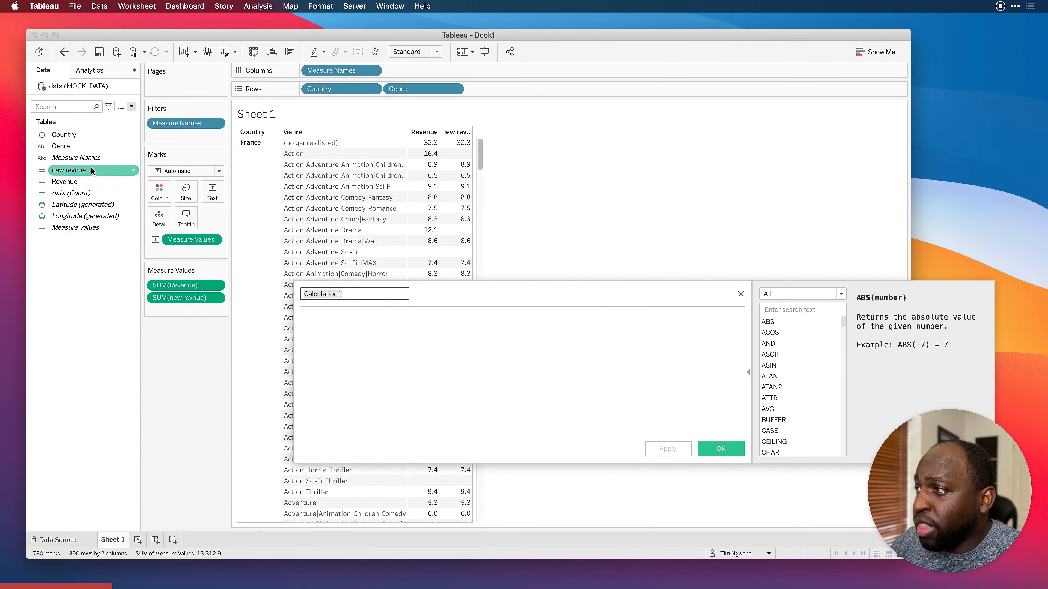
click(351, 294)
drag(351, 294, 239, 290)
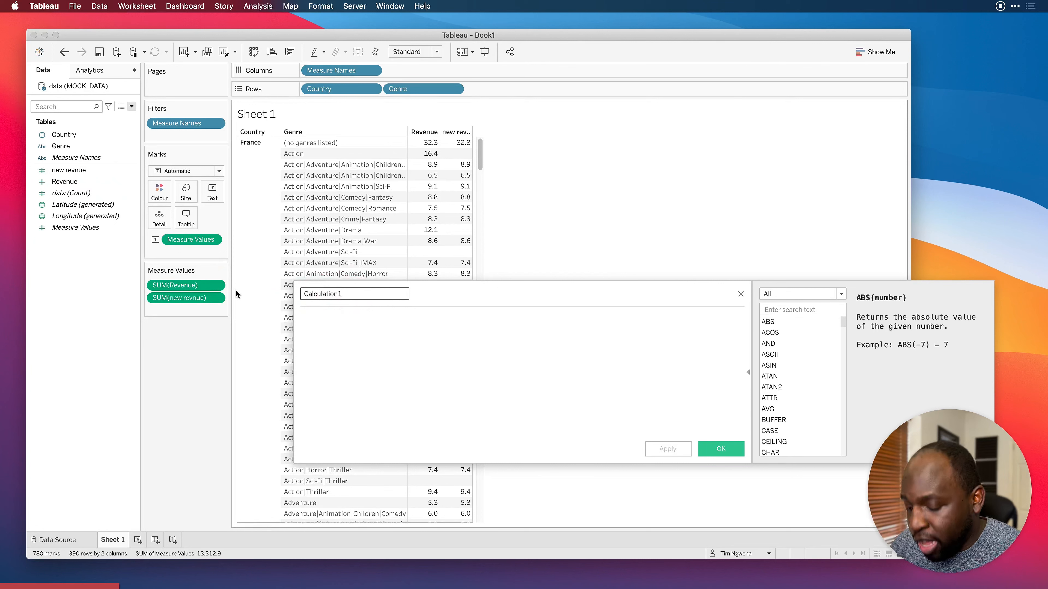
drag(361, 298, 264, 293)
text(An)
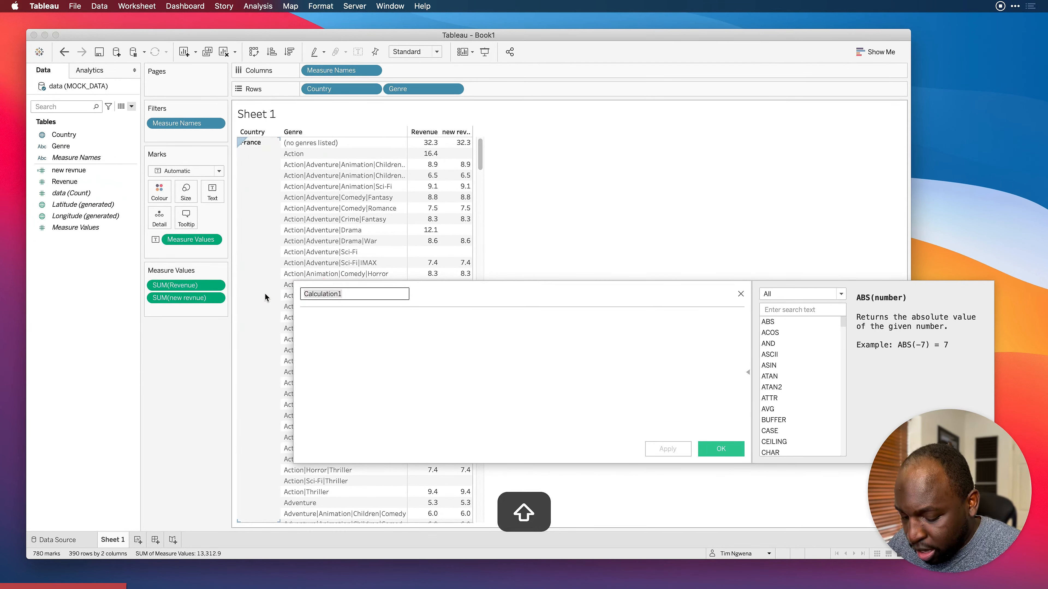
text(d or revenue)
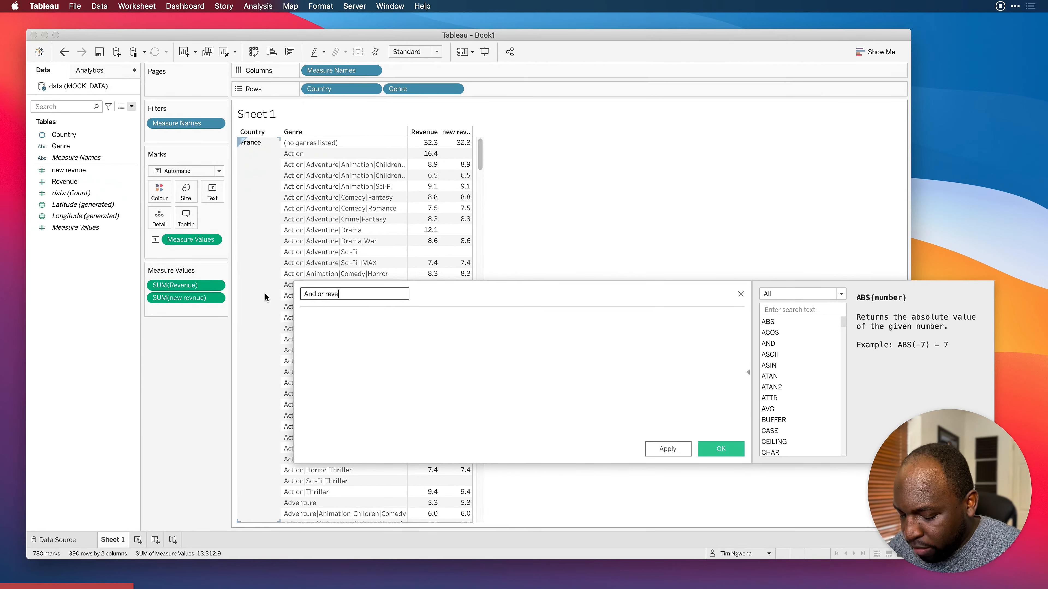
Step: Write the comment "// If genre = action or Action and adventure then Null else revnue" in the formula
click(337, 348)
drag(507, 299, 487, 302)
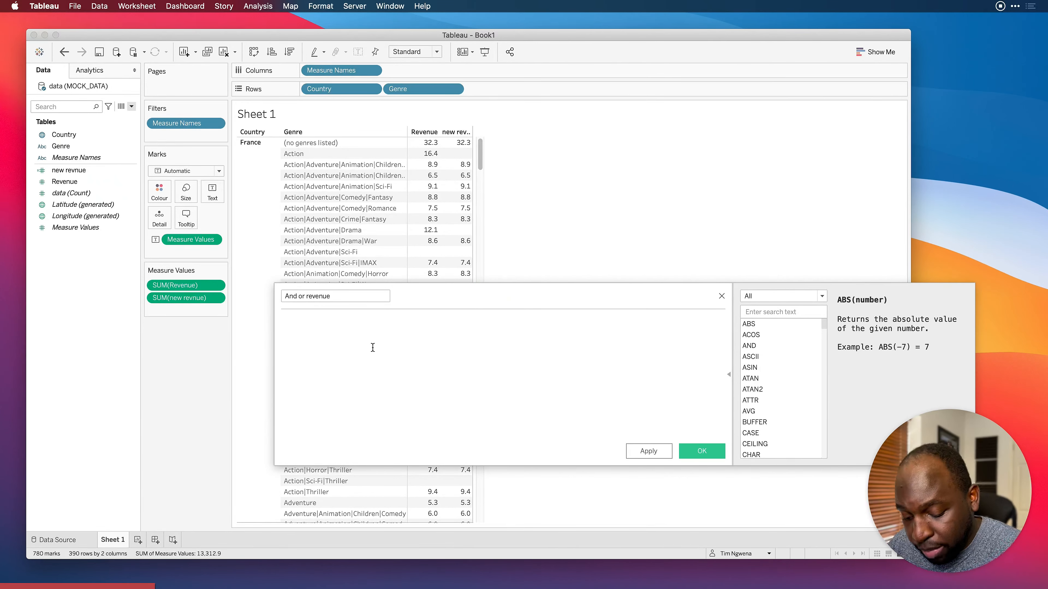
text(//)
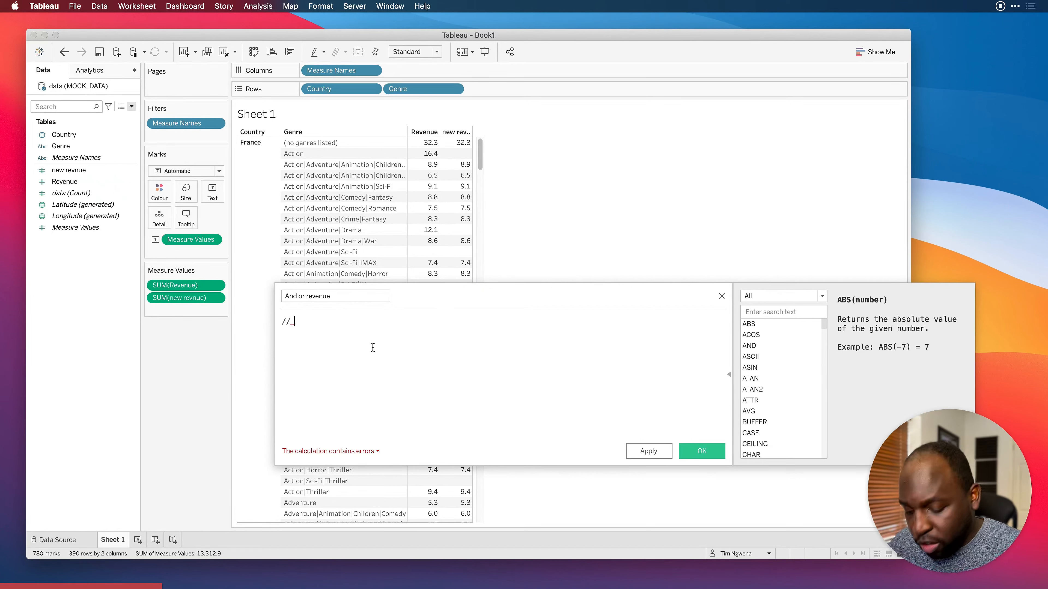
text( If )
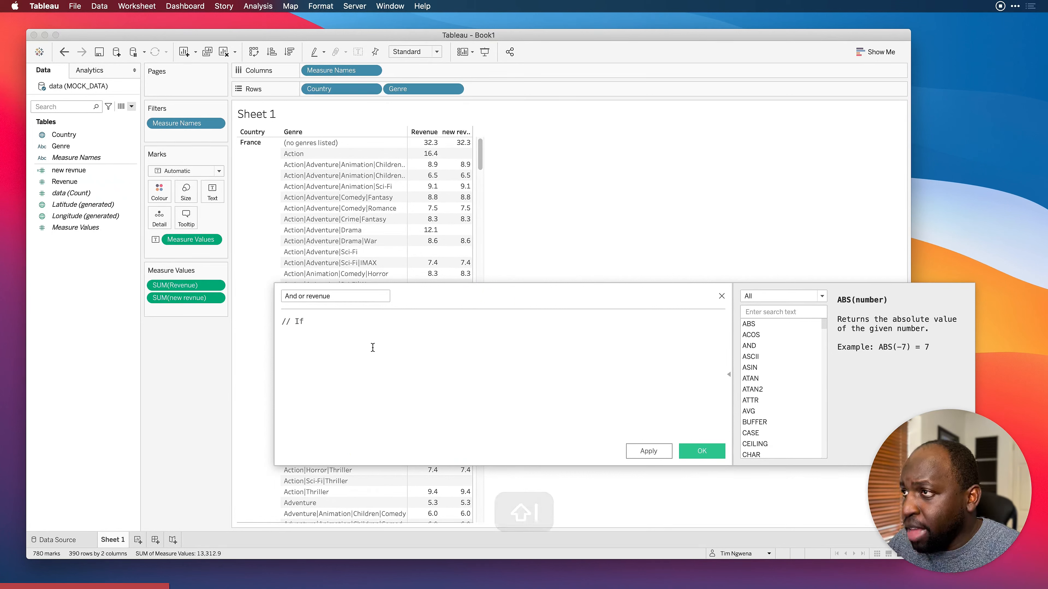
text(genre)
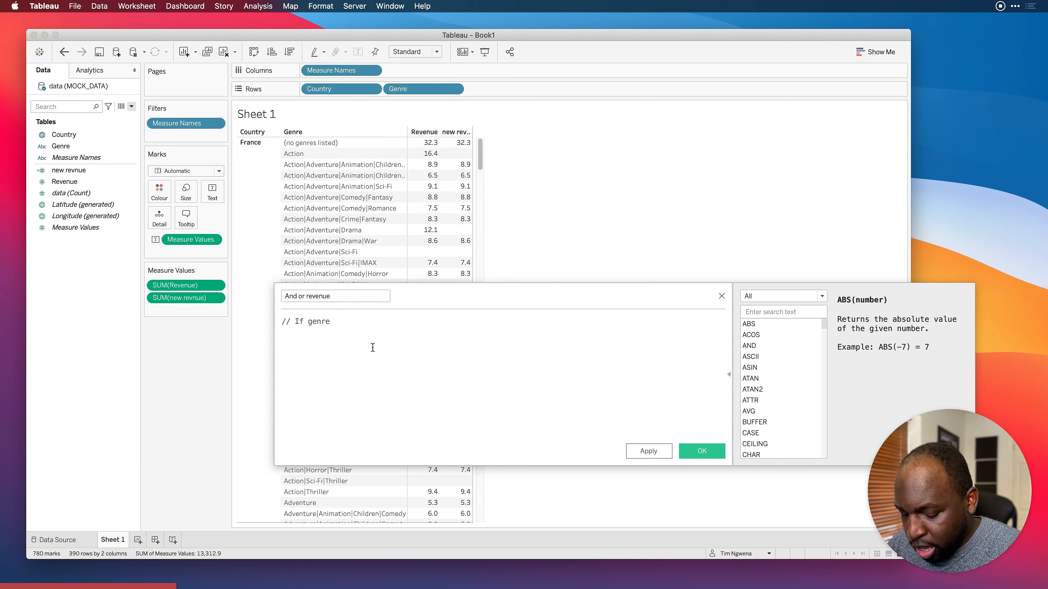
text( = action o)
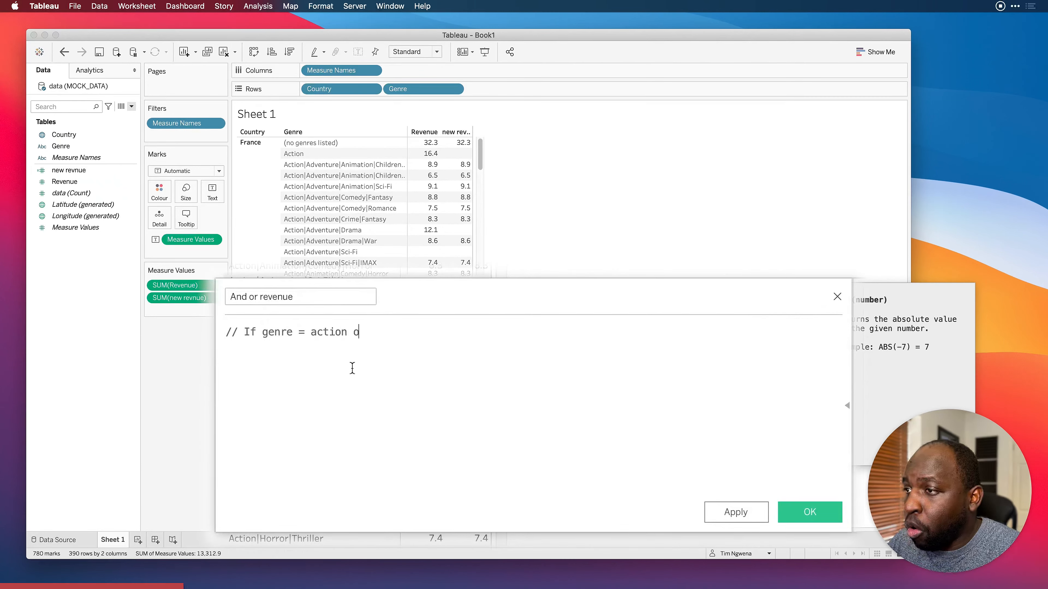
text(r A)
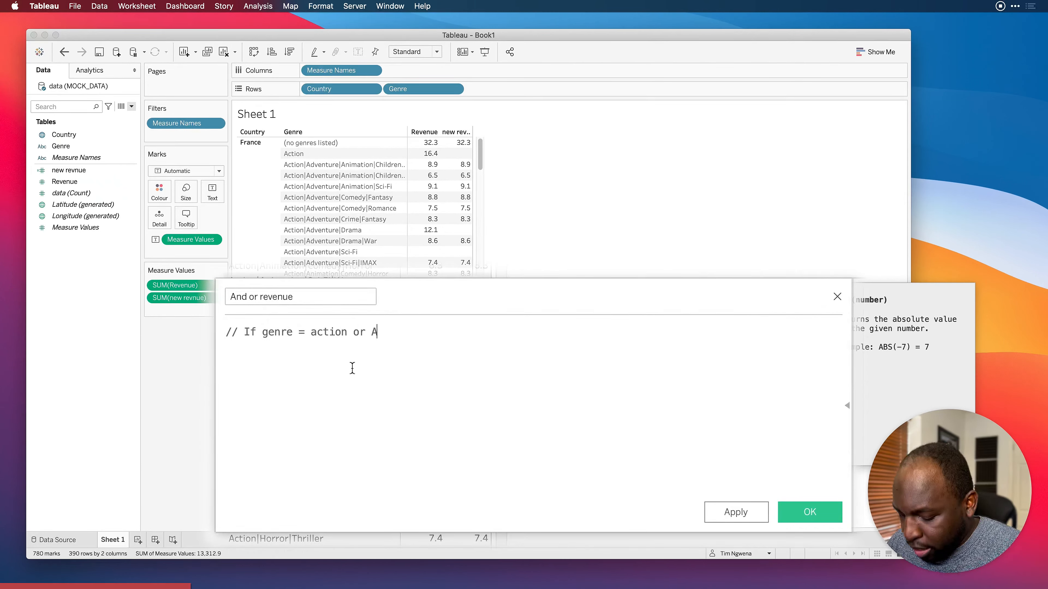
text(ction and adventure)
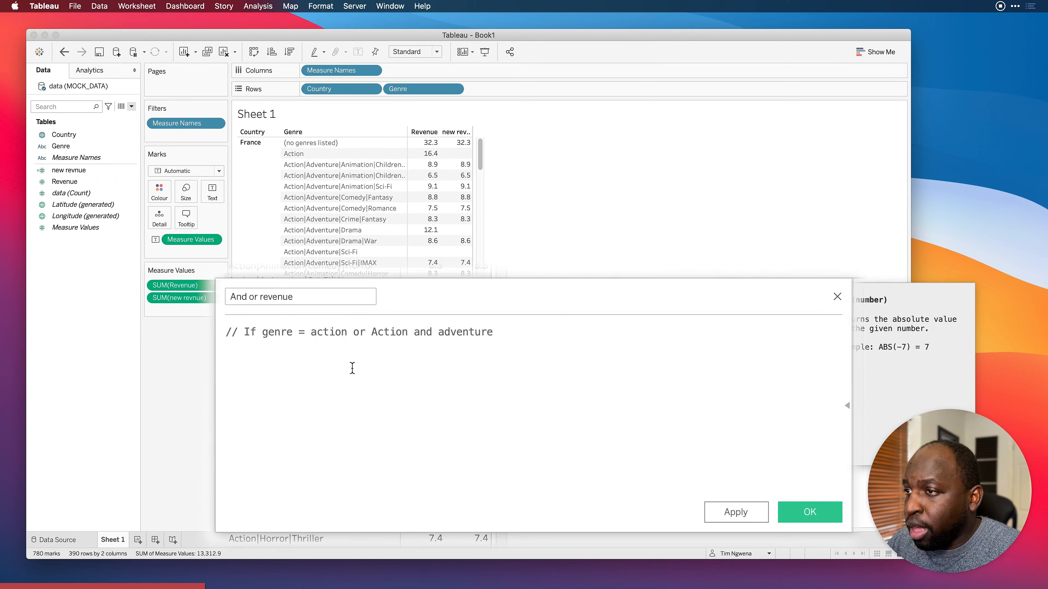
text( then Nul)
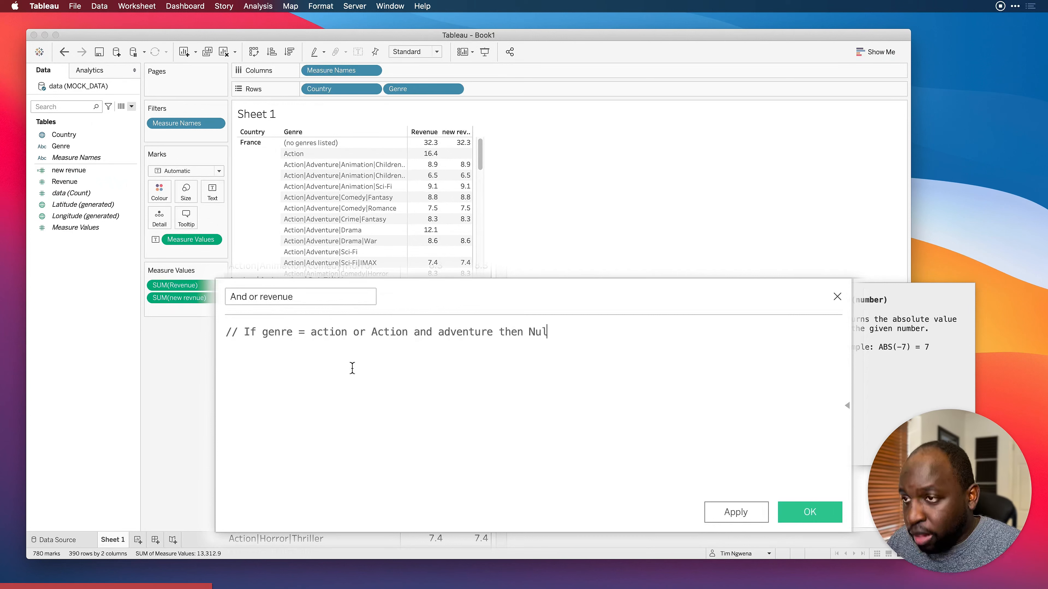
text(l else )
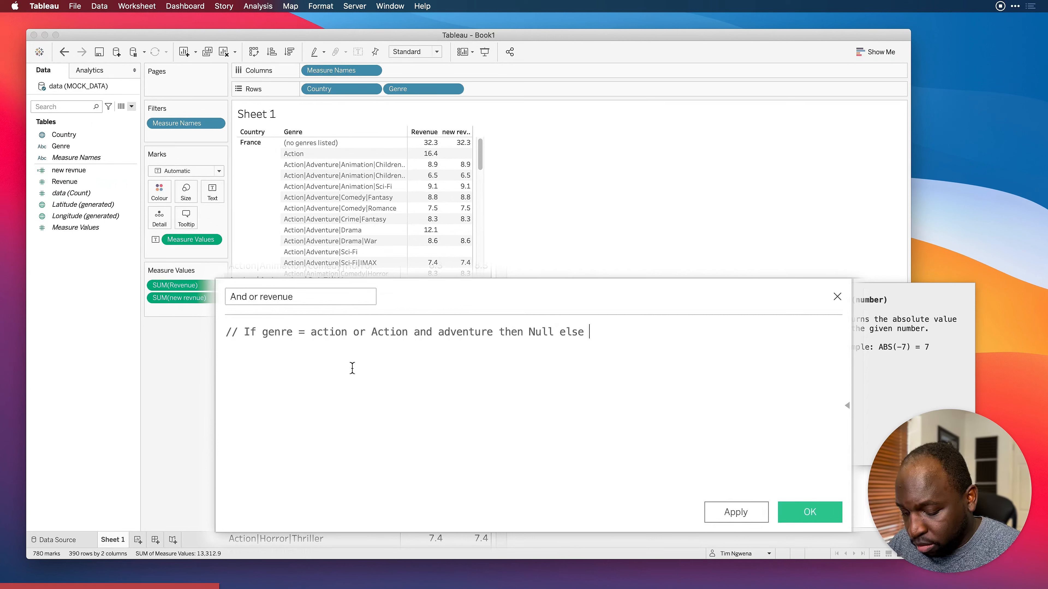
text(revnue)
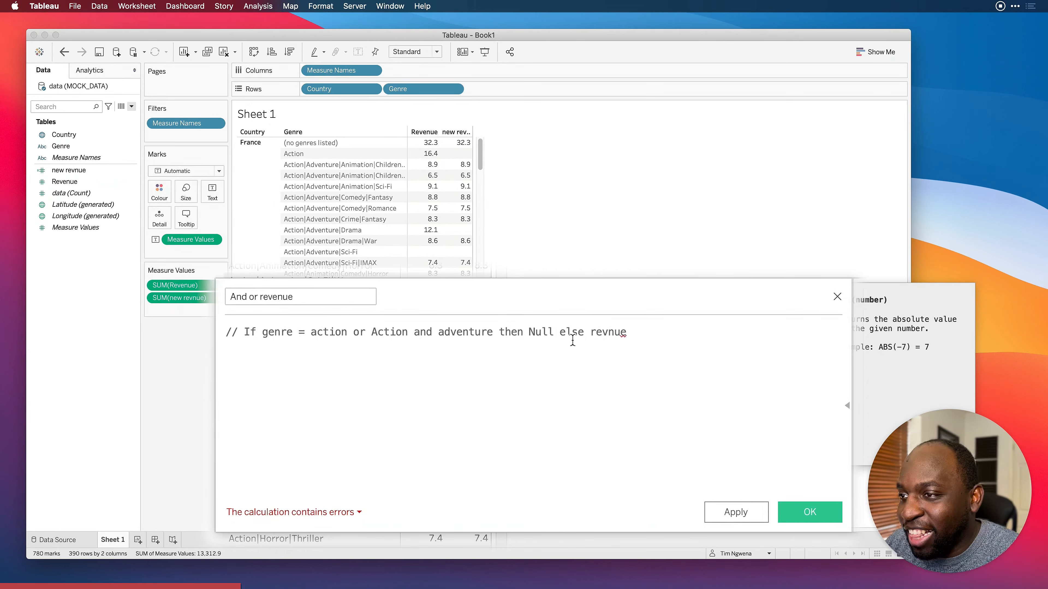
Step: Replace the word "else" with "otherwise" in the comment
drag(585, 334, 560, 333)
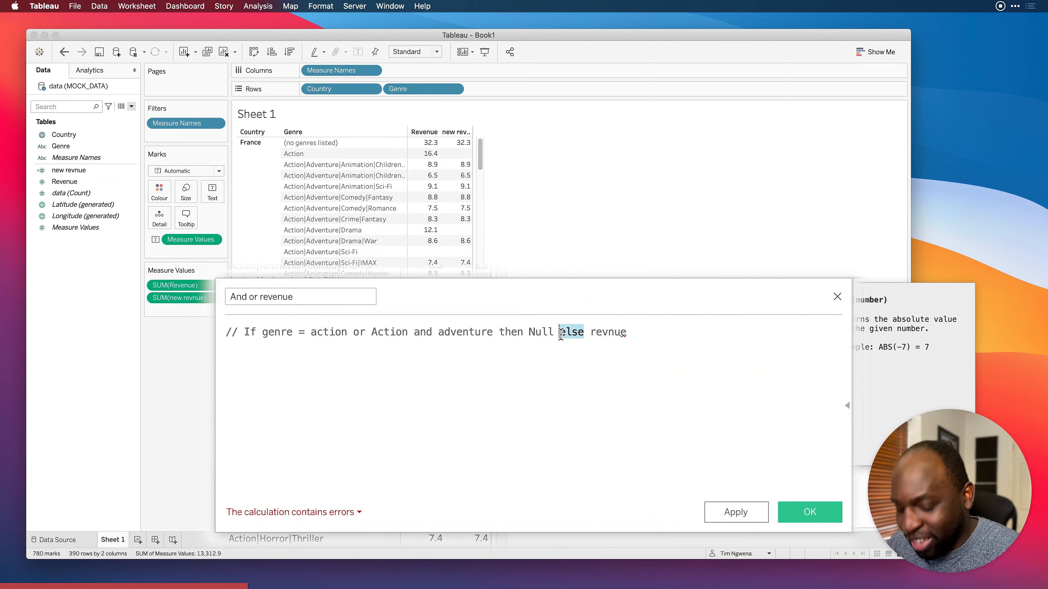
text(otherwise)
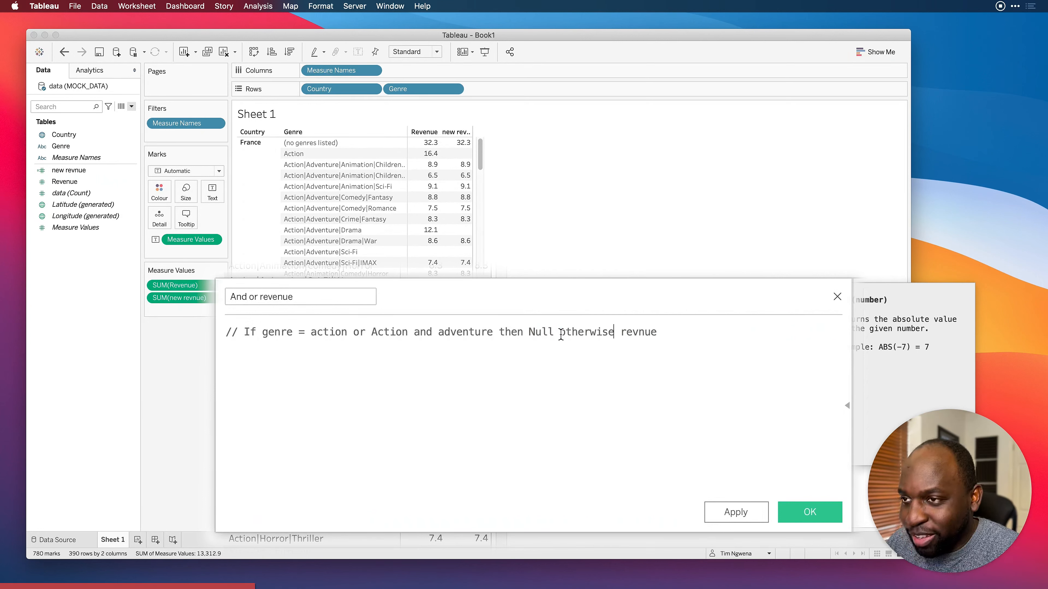
click(659, 350)
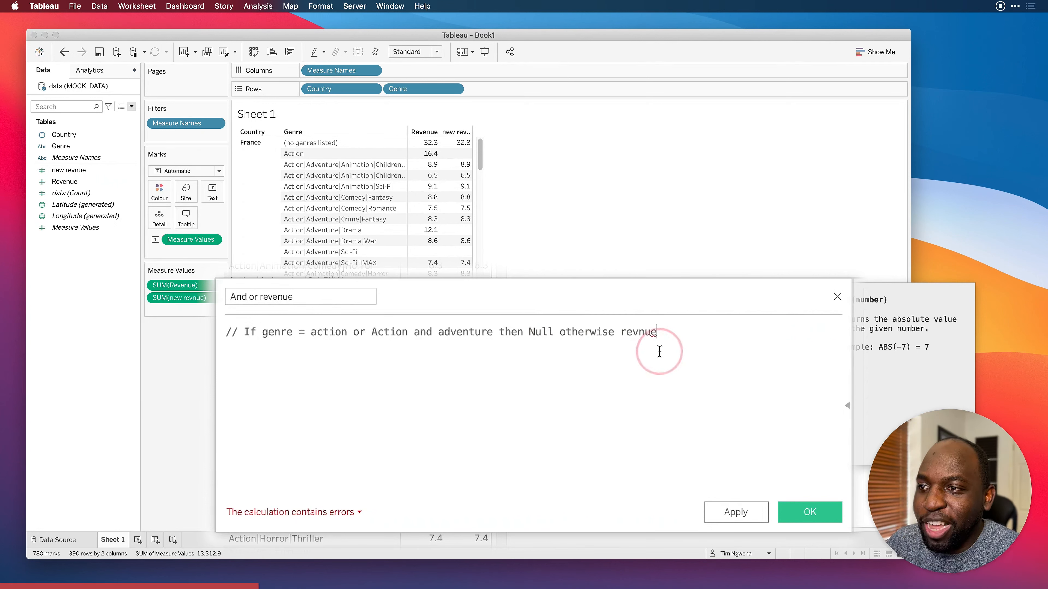
Step: Begin the formula two lines below the comment with the condition IF [Genre] = "Action"
click(650, 335)
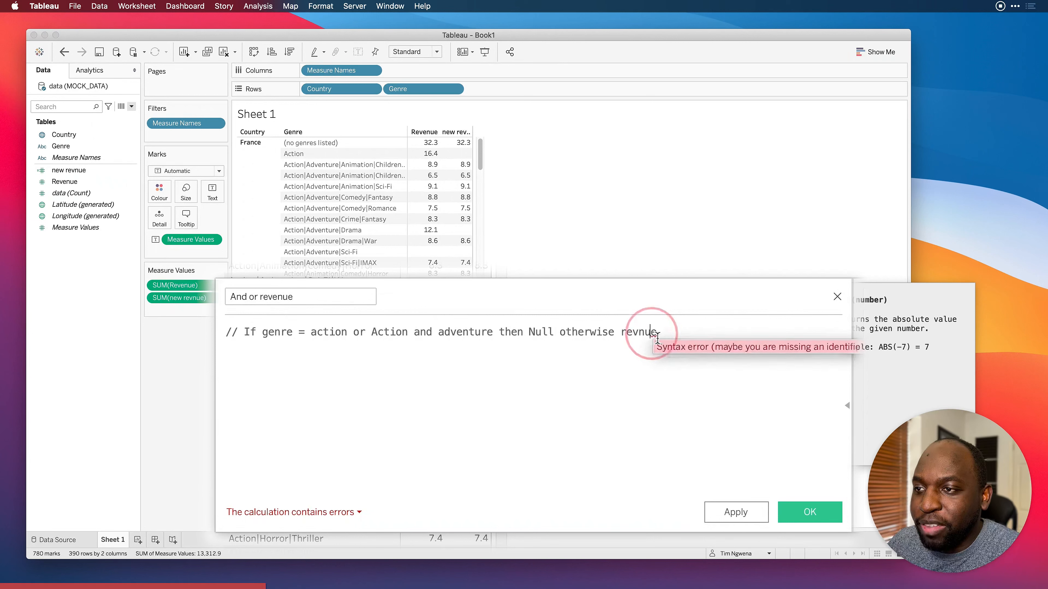
click(676, 338)
key(Return)
key(Return)
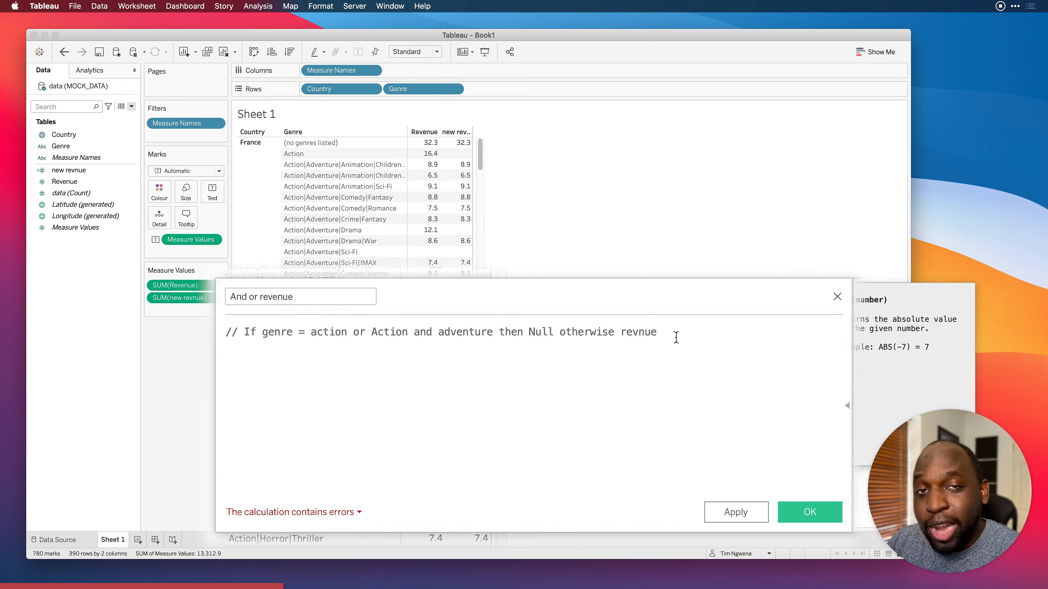
text(IF )
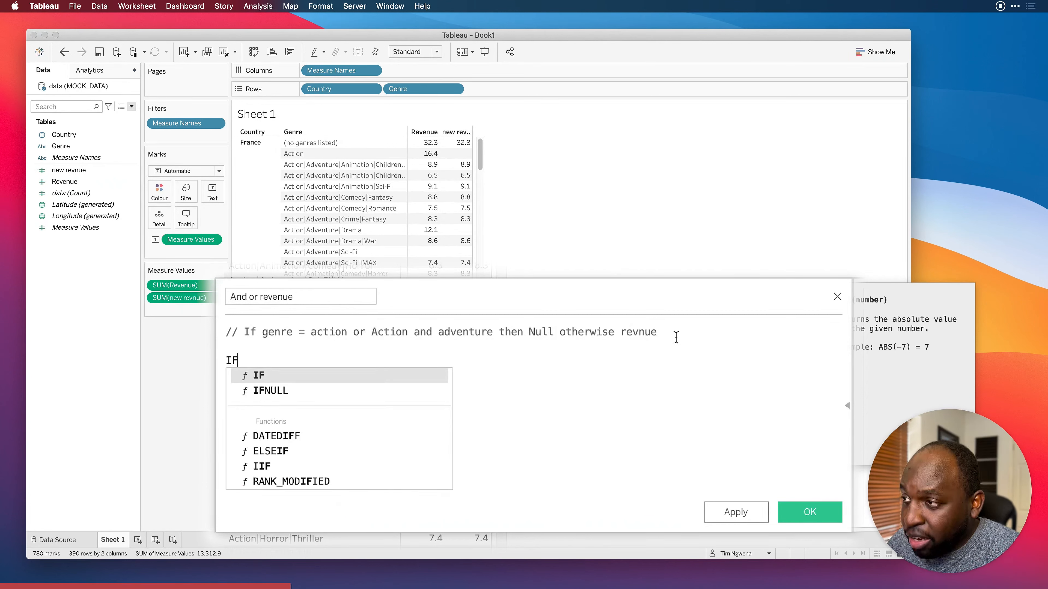
text(genre)
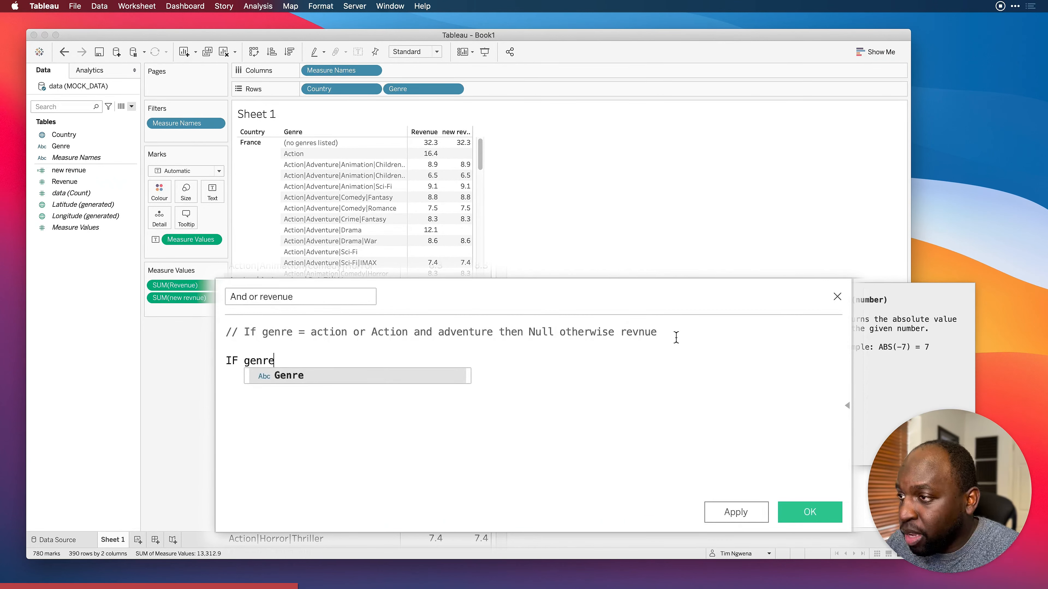
key(BackSpace)
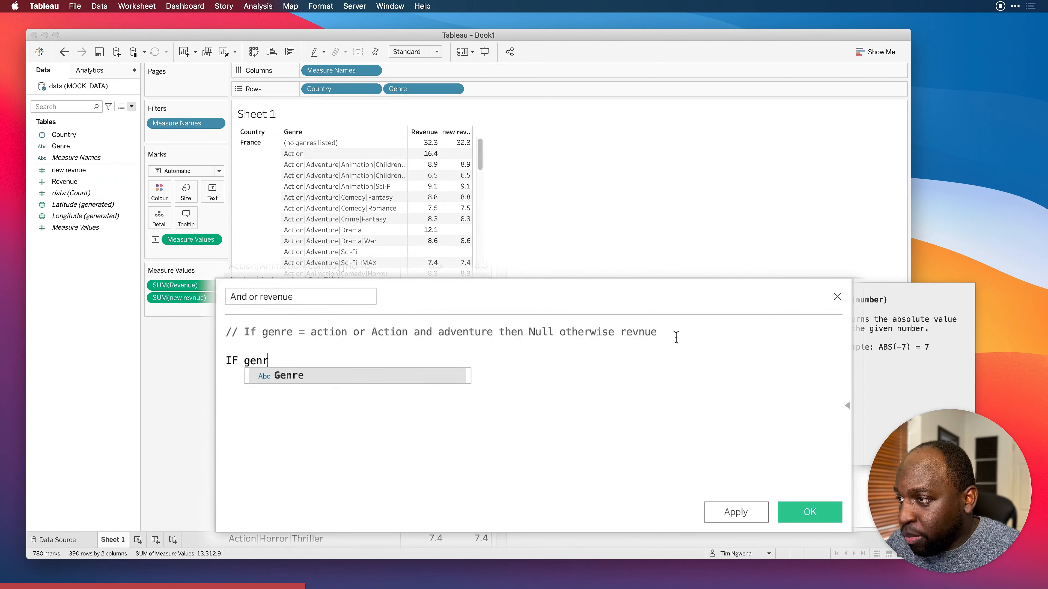
key(Return)
text(= )
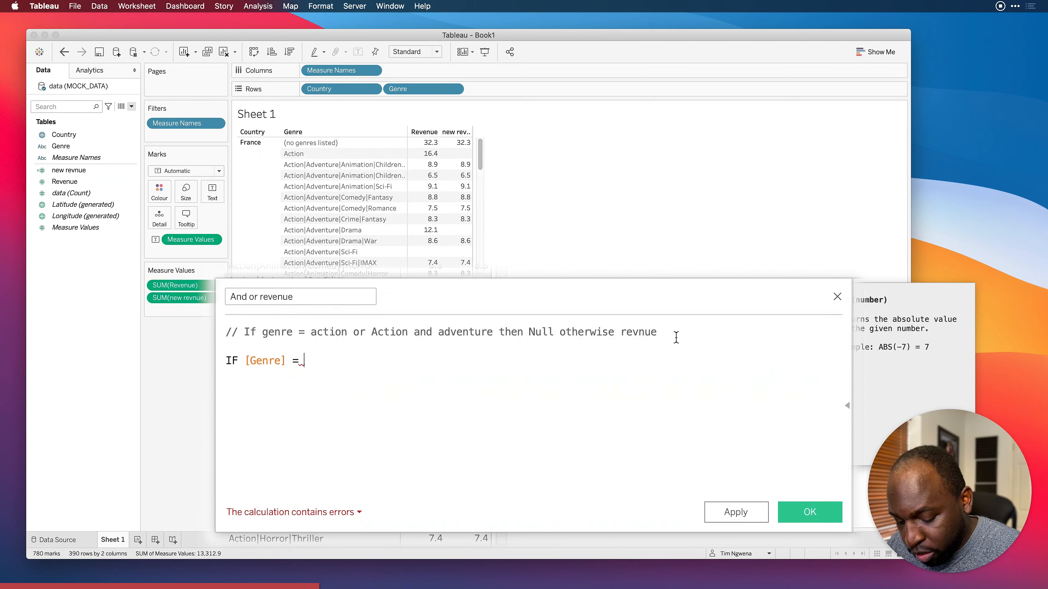
text("WAc)
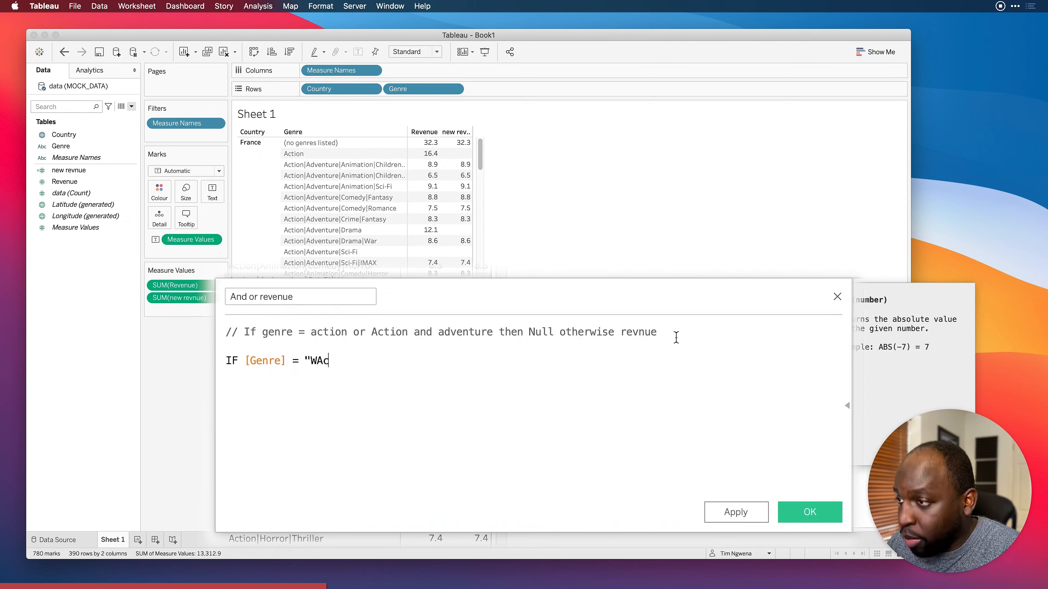
key(BackSpace)
key(BackSpace)
key(BackSpace)
text(Act)
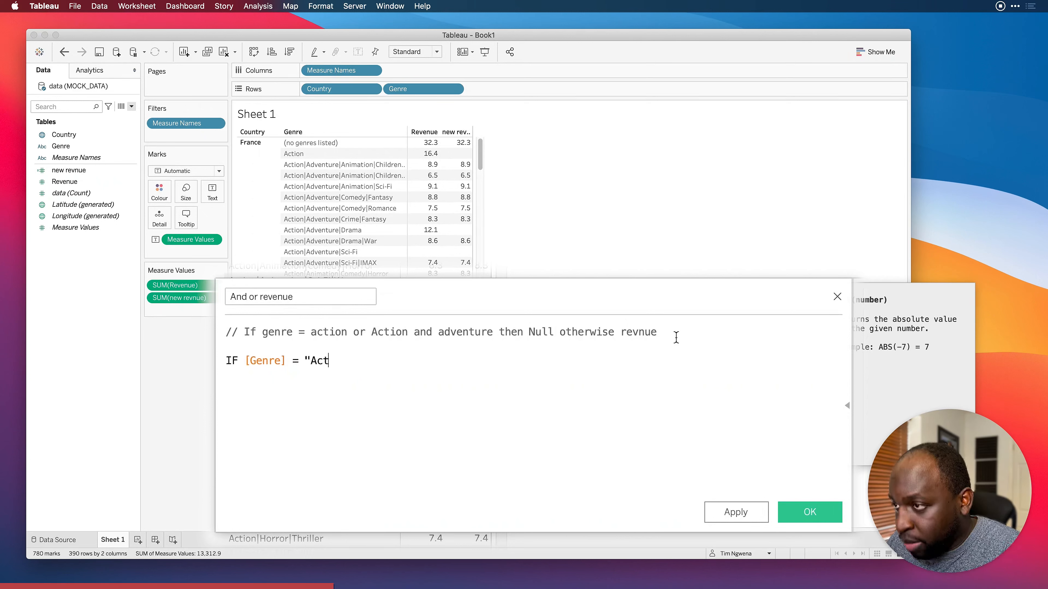
text(ion")
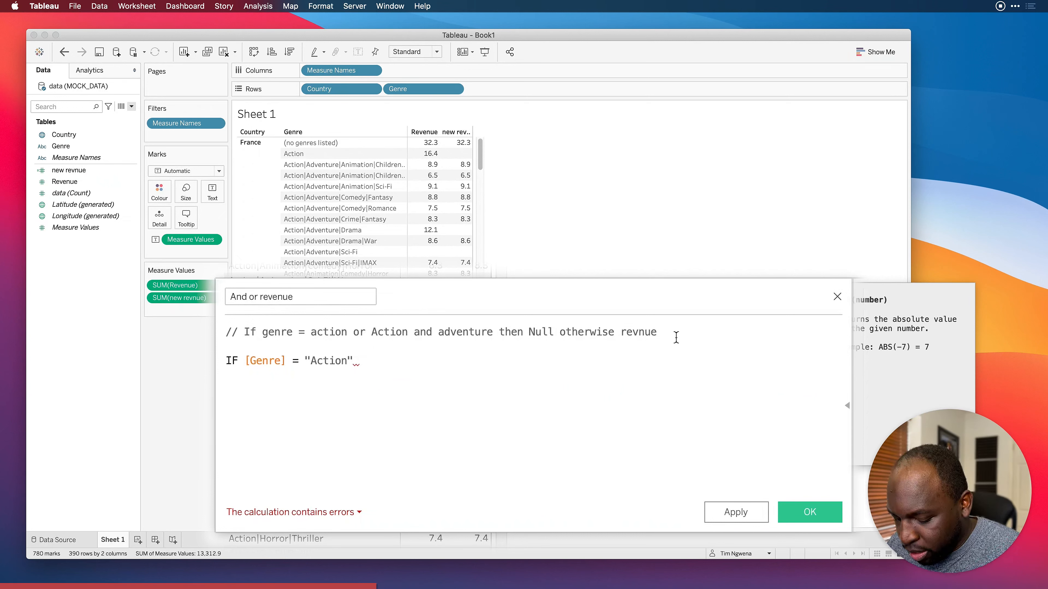
Step: Add an OR with a copy of the genre condition, changing its value to "Action|Adventure|Drama"
text(OR)
key(BackSpace)
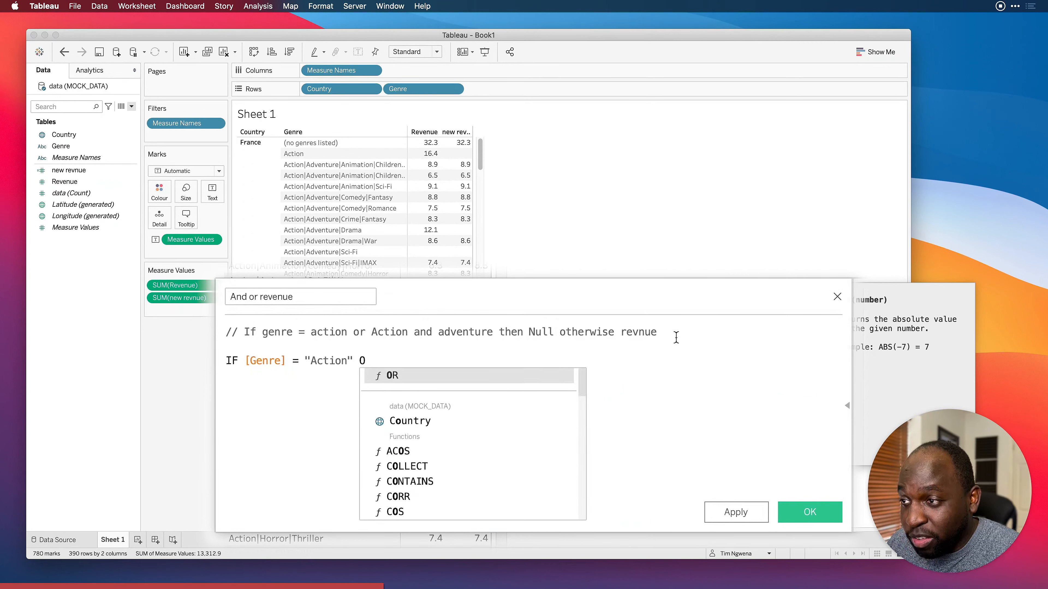
key(Return)
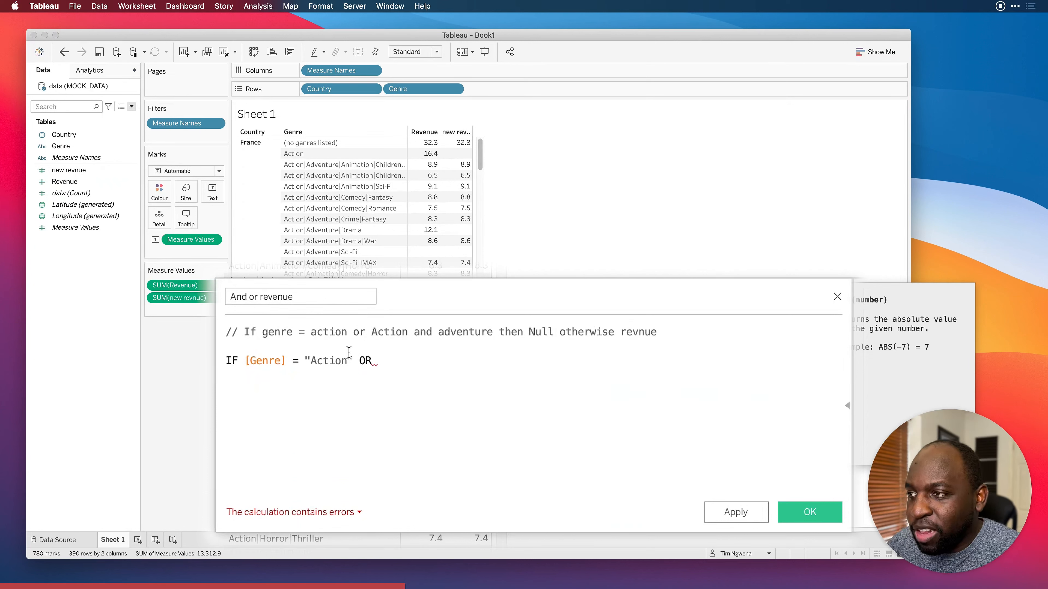
drag(244, 361, 353, 365)
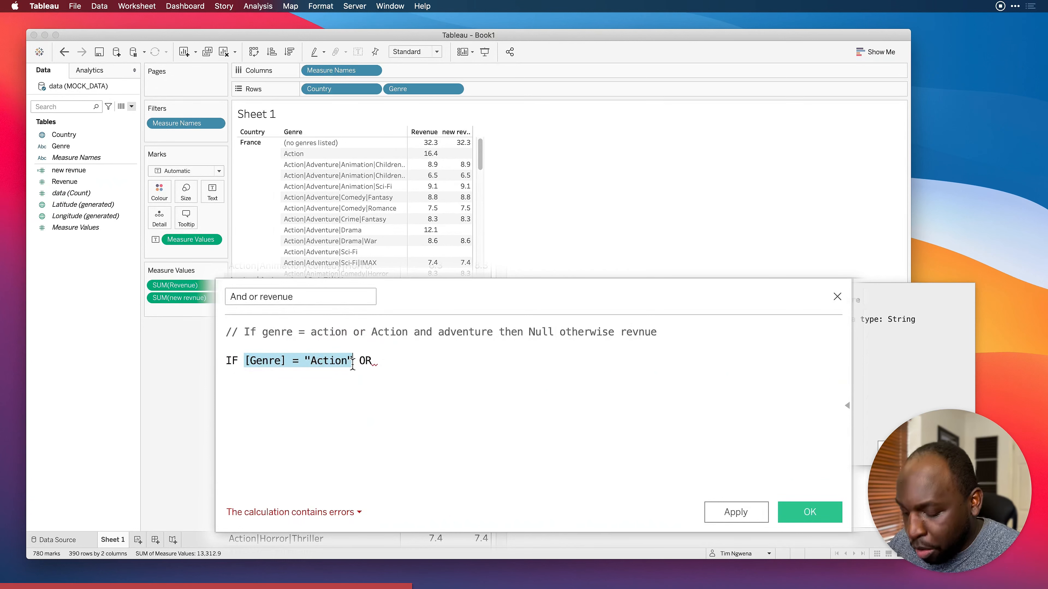
key(super+c)
click(410, 362)
key(super+v)
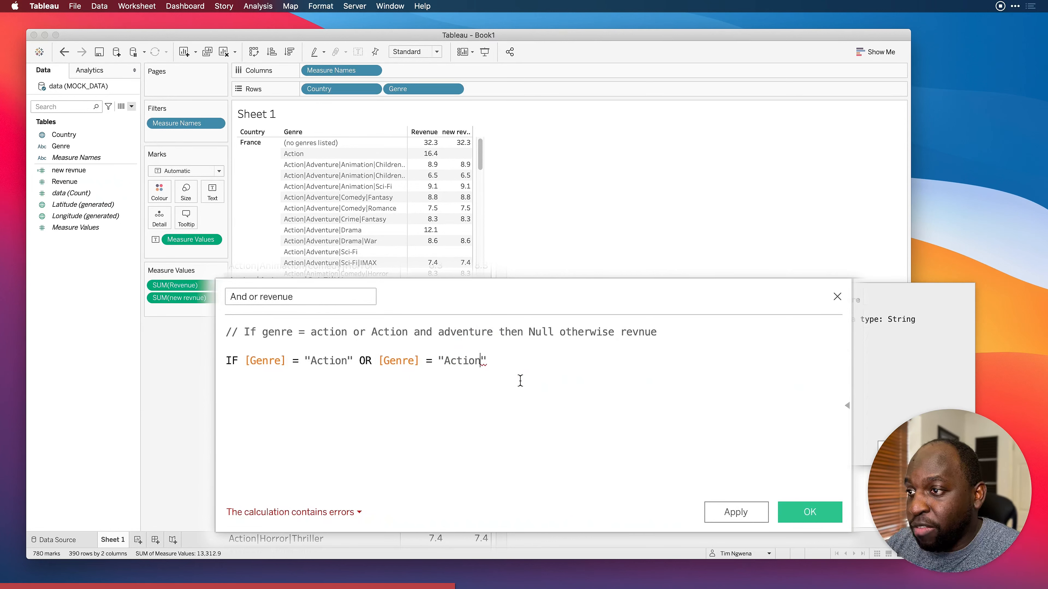
text(|)
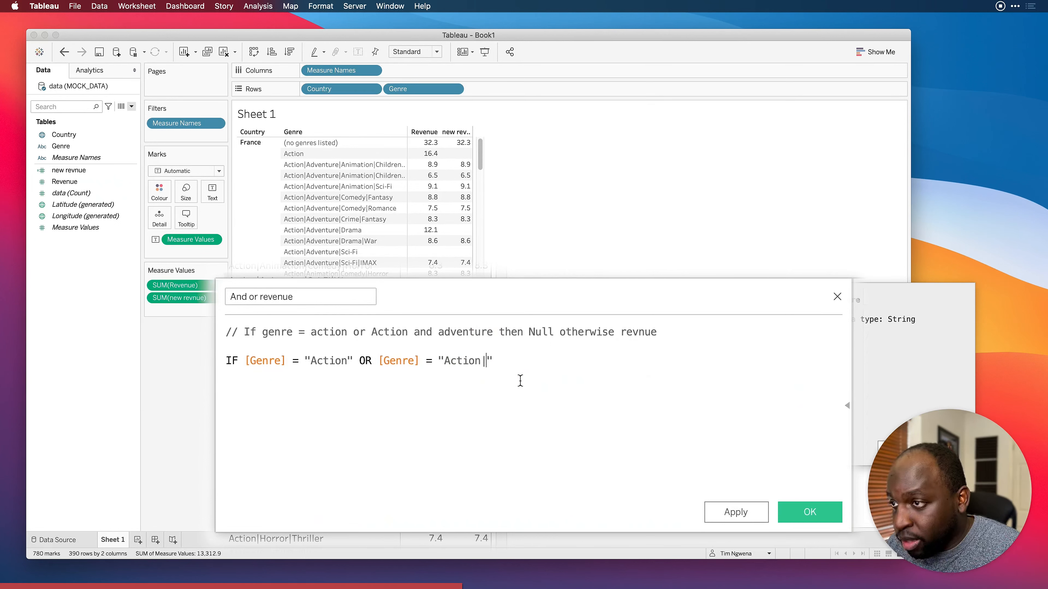
text(Adventure)
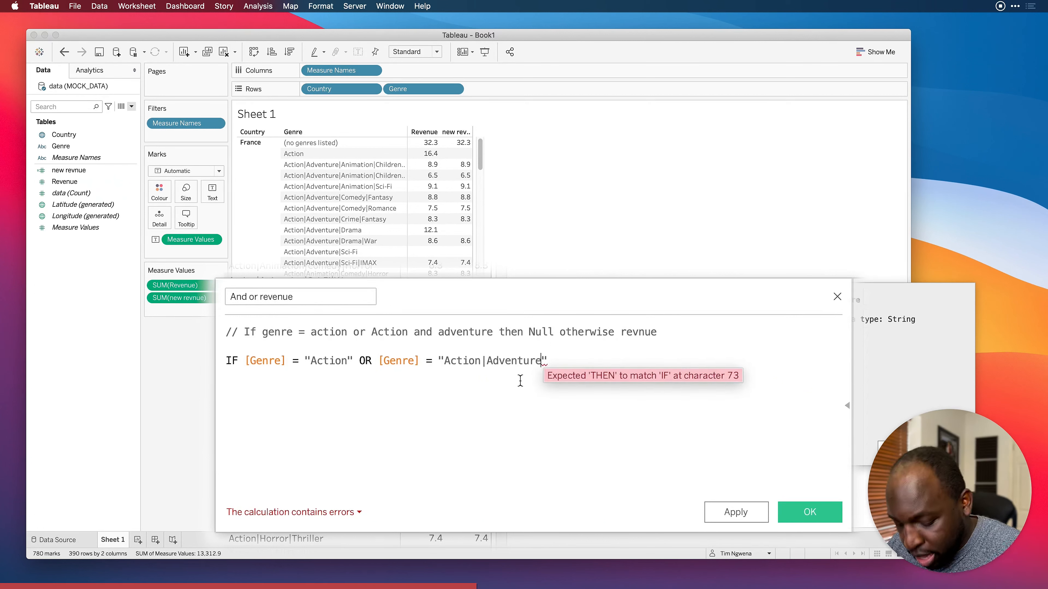
text(|Drama")
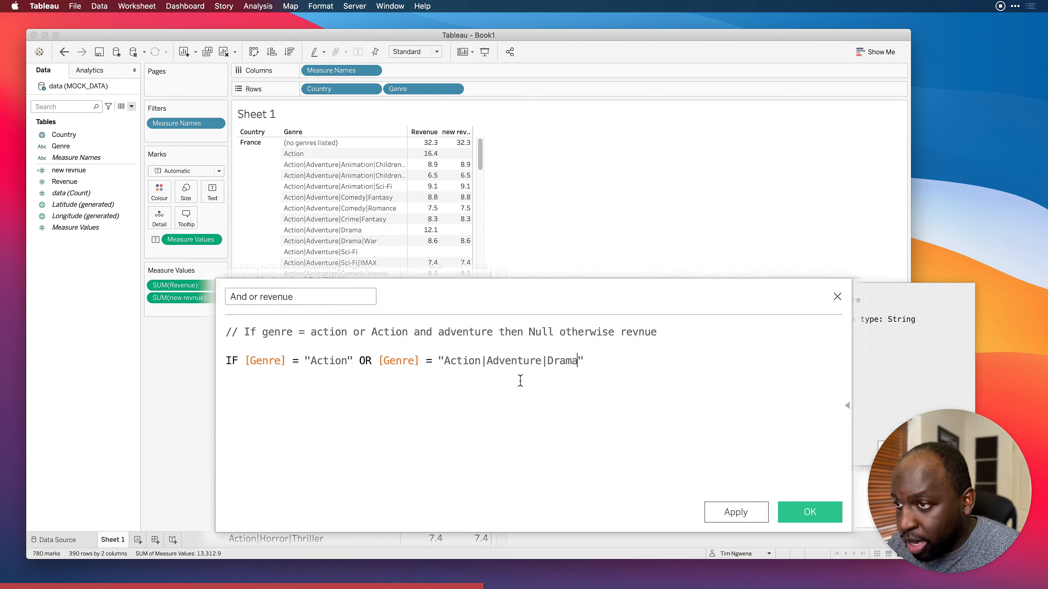
Step: Complete the formula after the two genre conditions with THEN NULL ELSE [Revenue] END
text( THEN)
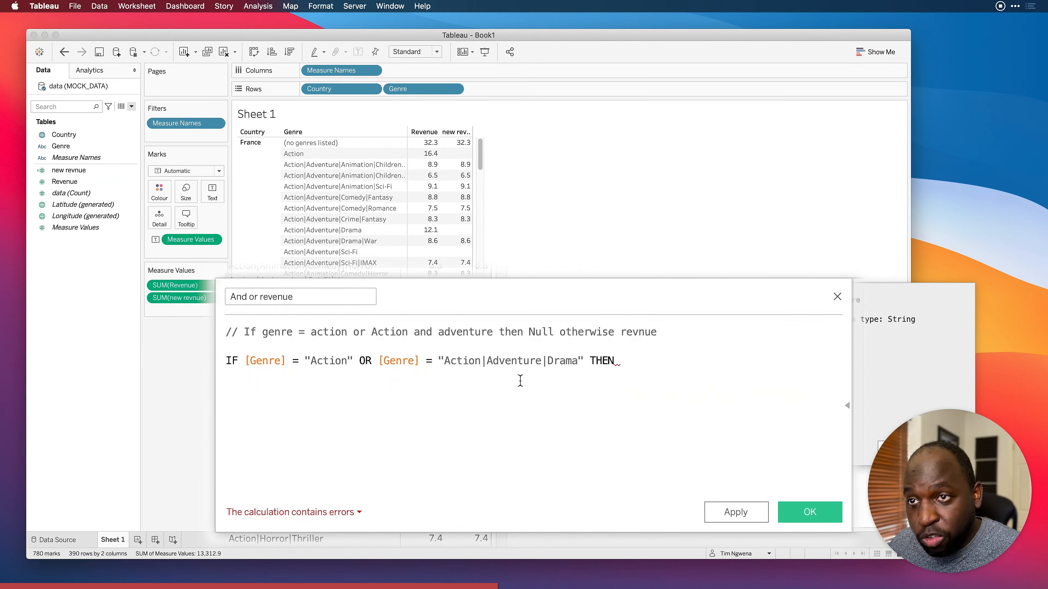
text( NULL EL)
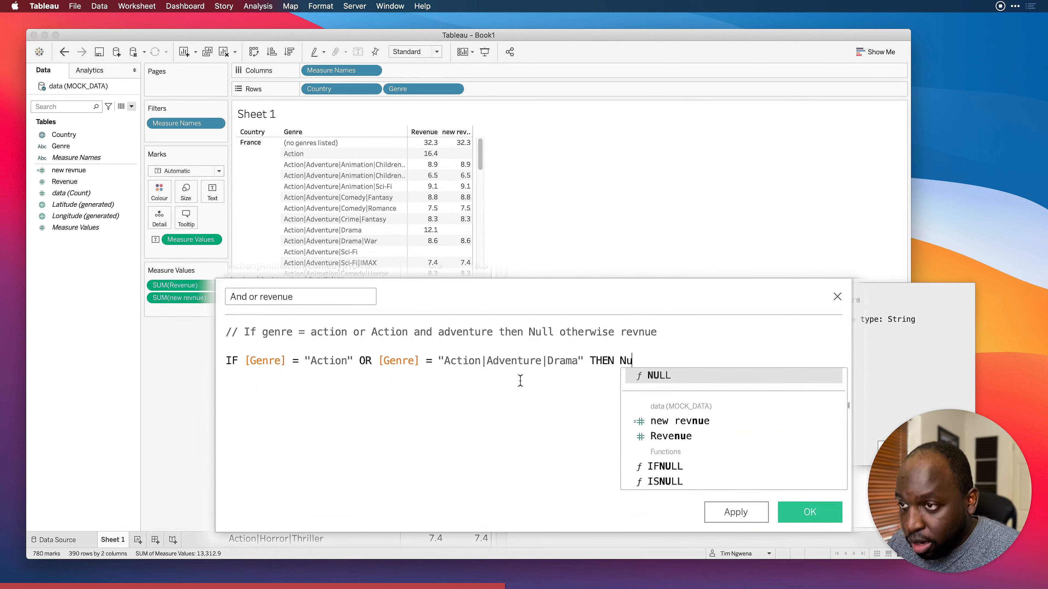
text(SE )
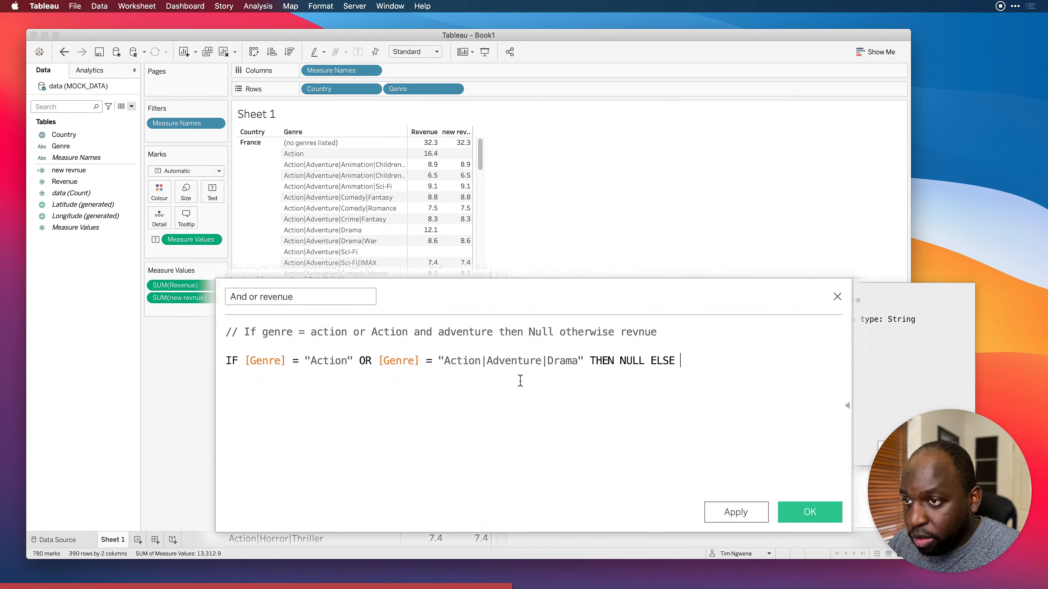
text(rev)
key(Return)
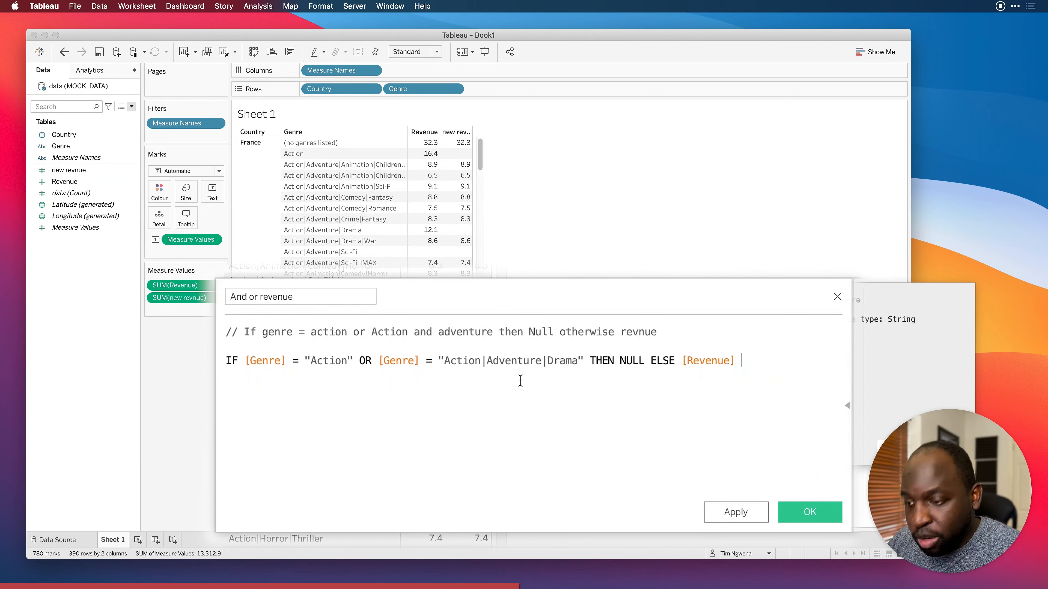
text(END)
key(Return)
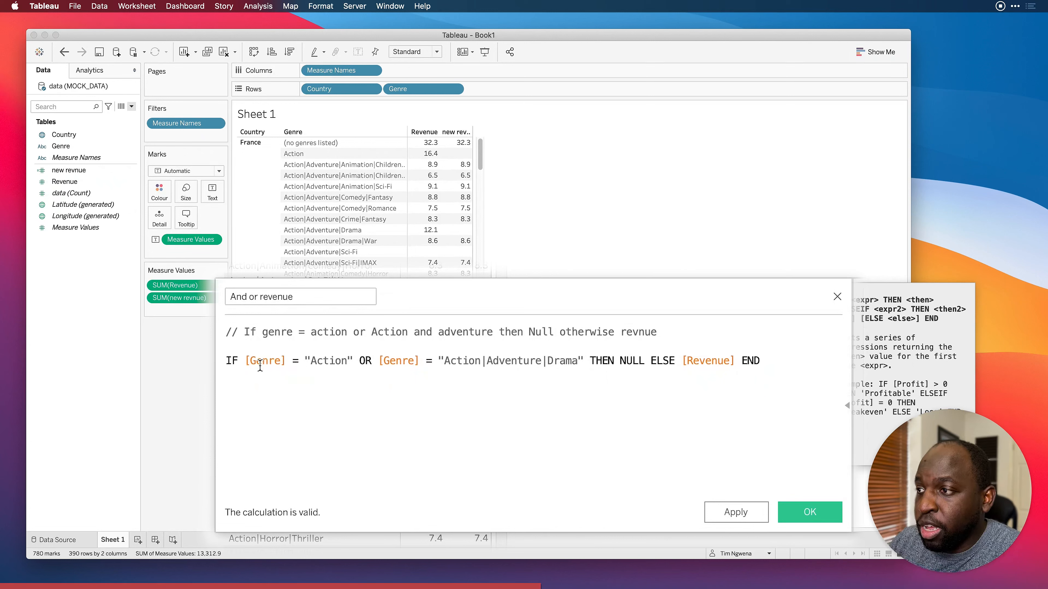
Step: Break the formula into separate lines for IF, each genre condition, OR, THEN NULL, ELSE [Revenue] and END
click(245, 361)
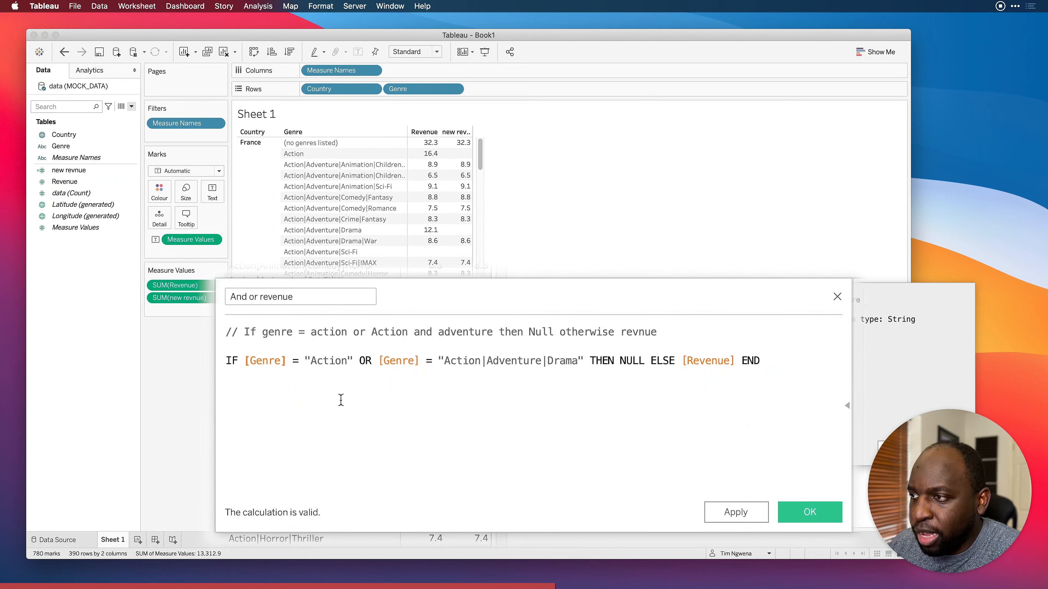
key(Return)
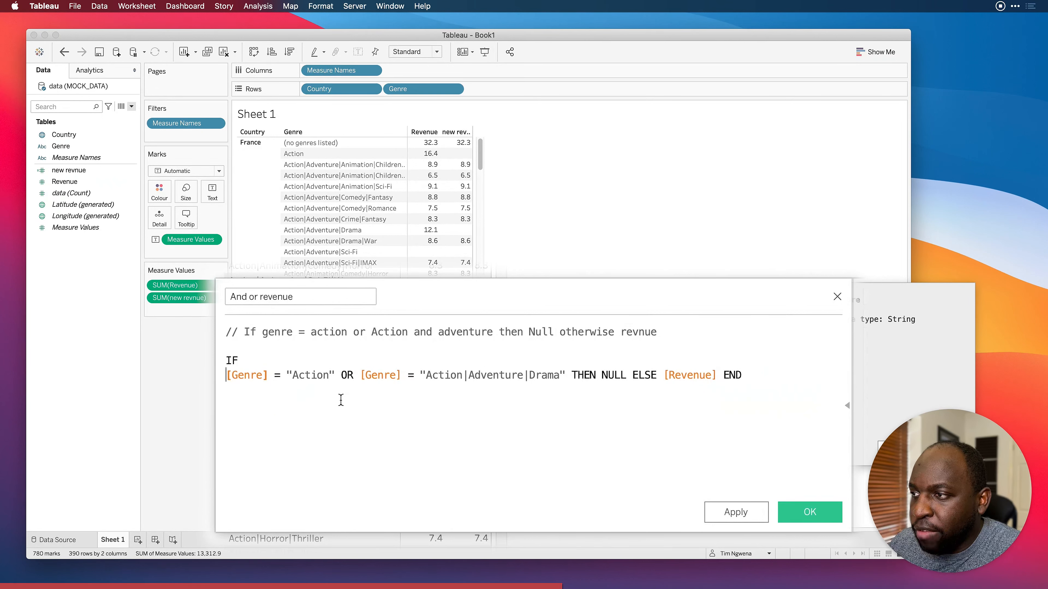
click(341, 376)
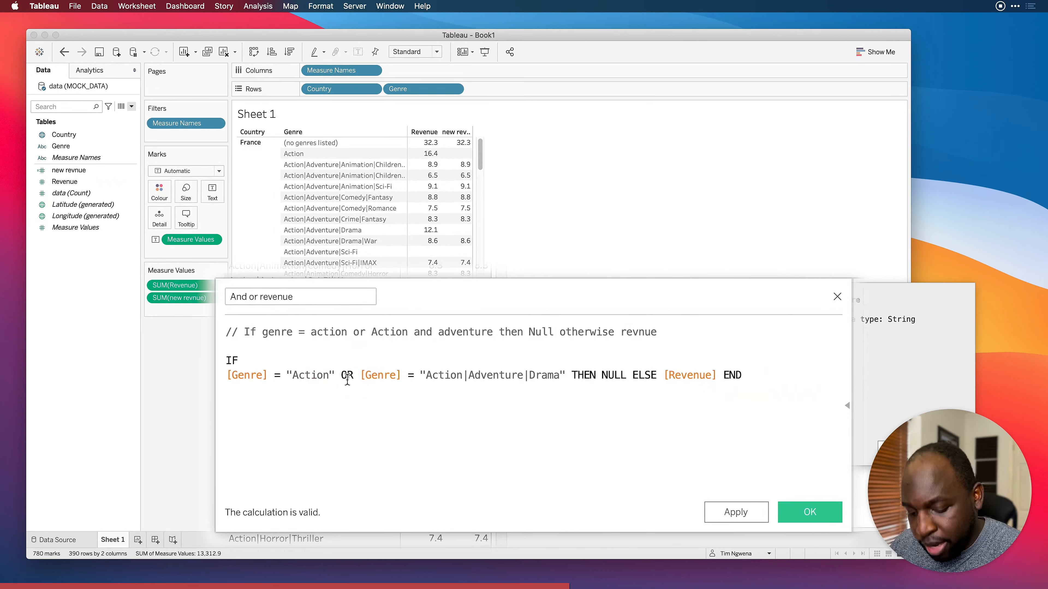
key(Return)
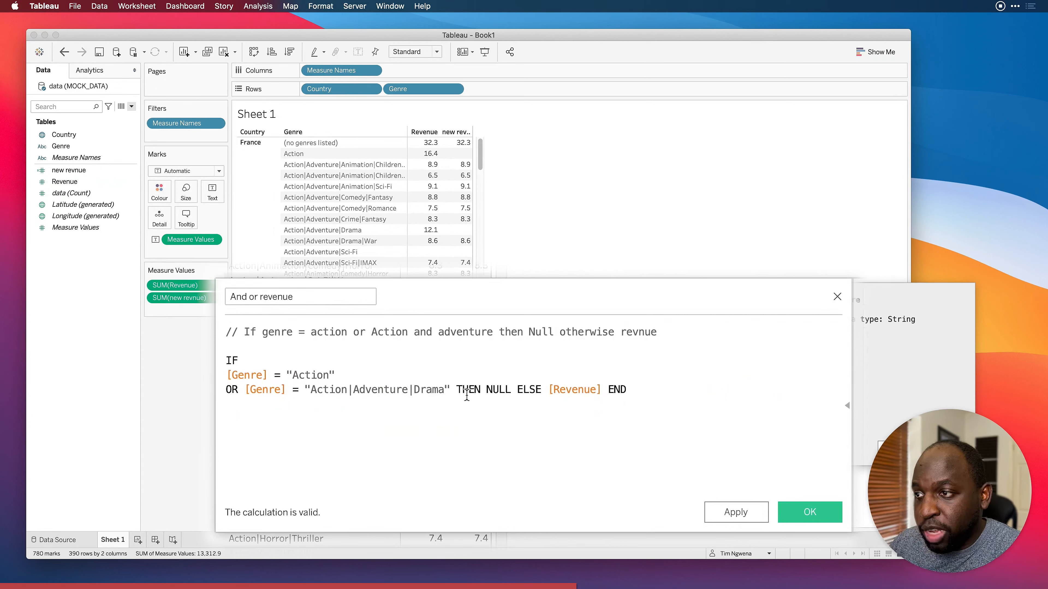
click(456, 390)
key(Return)
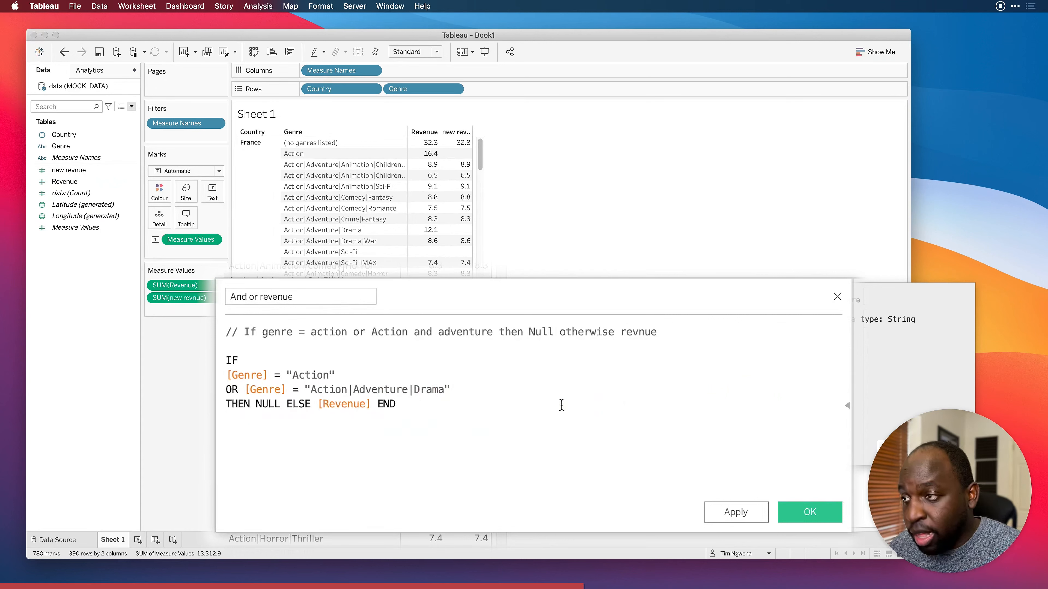
click(284, 407)
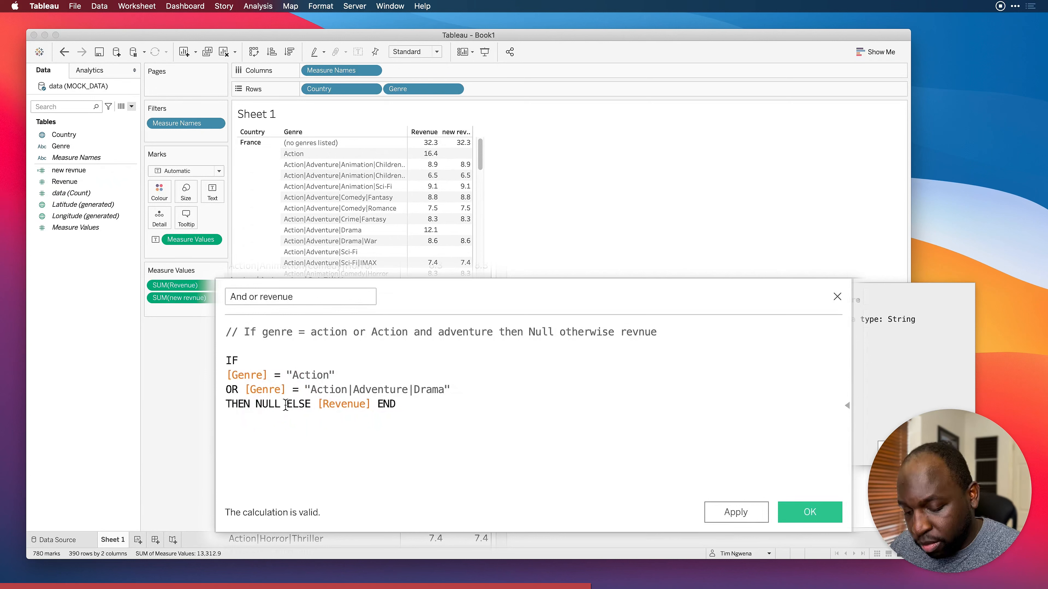
key(Return)
click(315, 418)
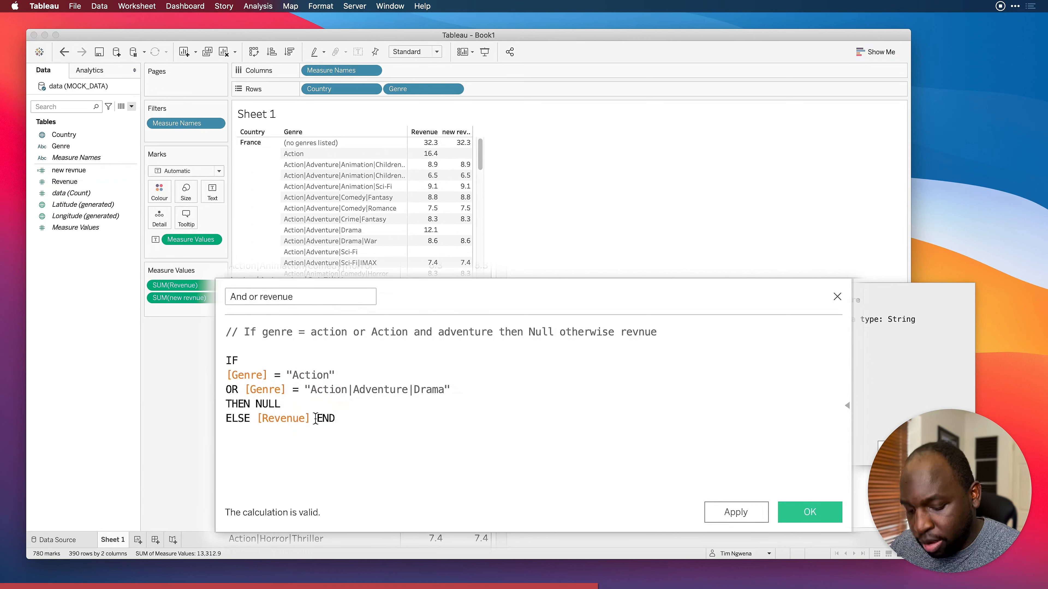
key(Return)
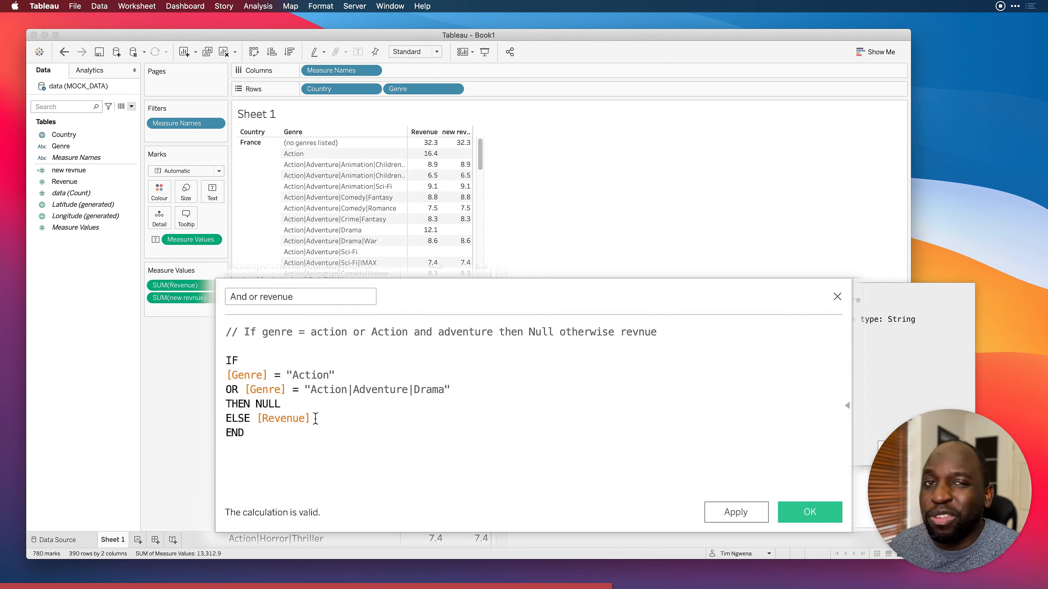
click(245, 390)
key(Return)
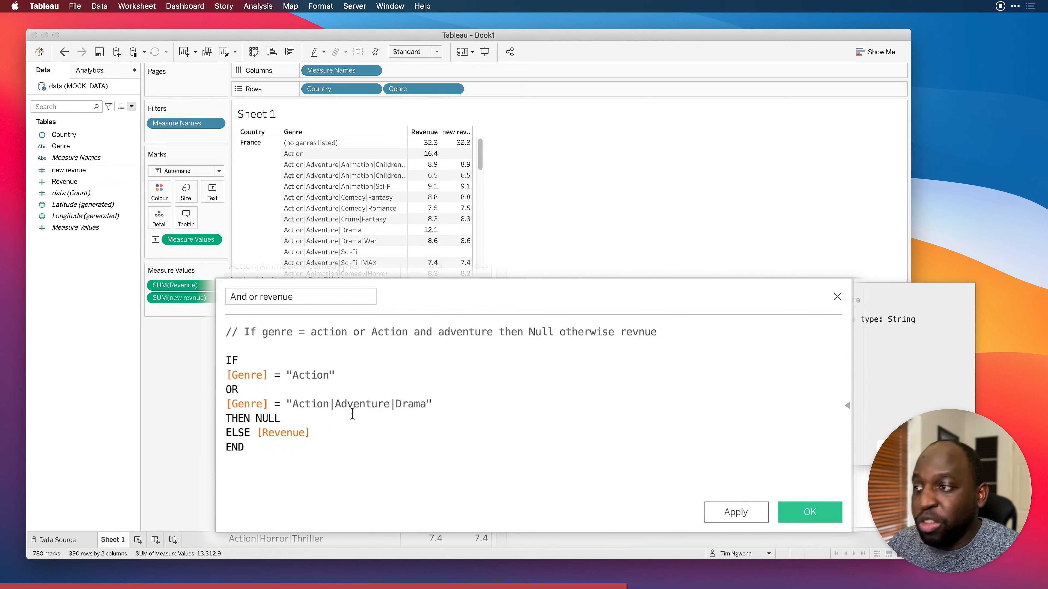
click(413, 453)
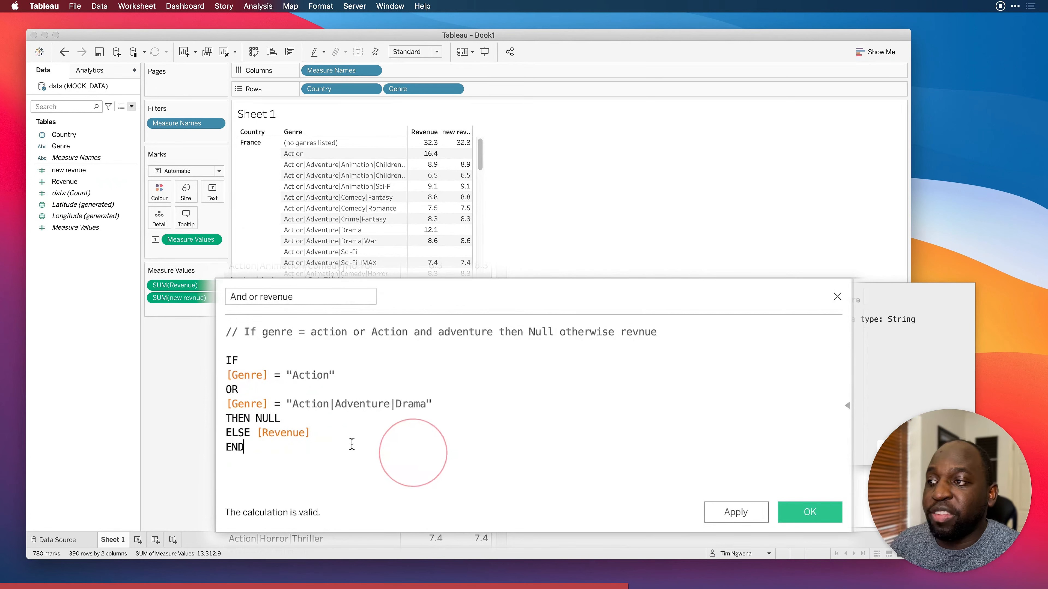
Step: Indent both [Genre] condition lines by two tab stops
click(228, 374)
key(Tab)
key(Tab)
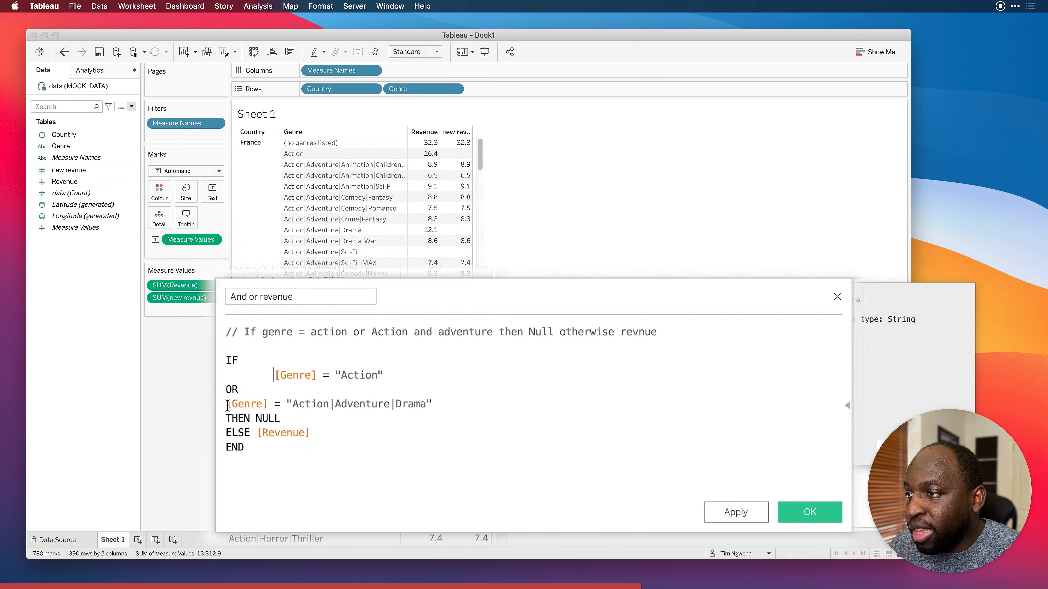
click(228, 404)
key(Tab)
key(Tab)
click(289, 449)
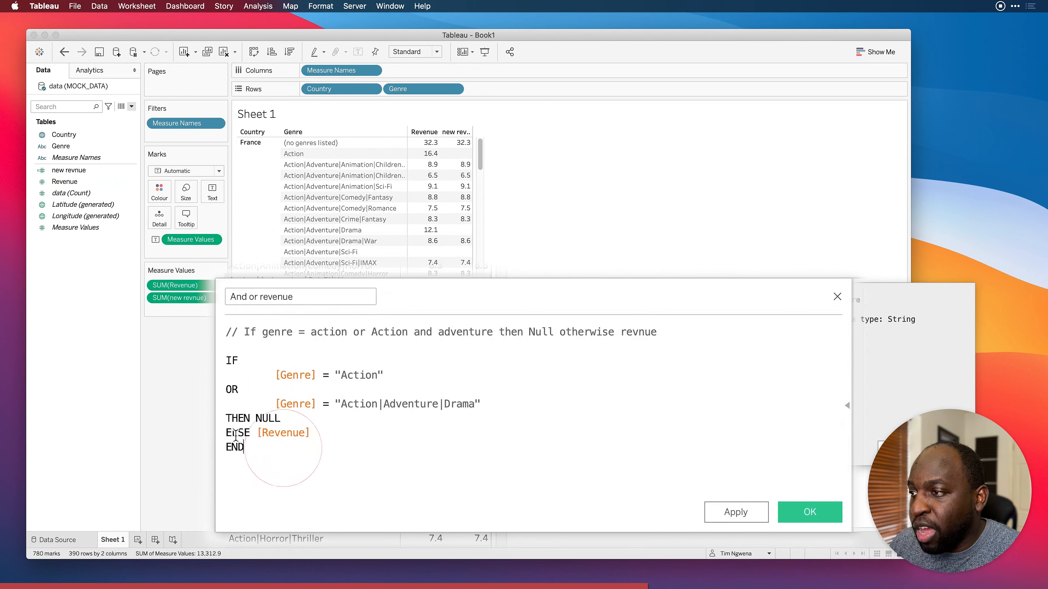
Step: Move [Revenue] onto its own line below ELSE and indent it by two tab stops
click(255, 434)
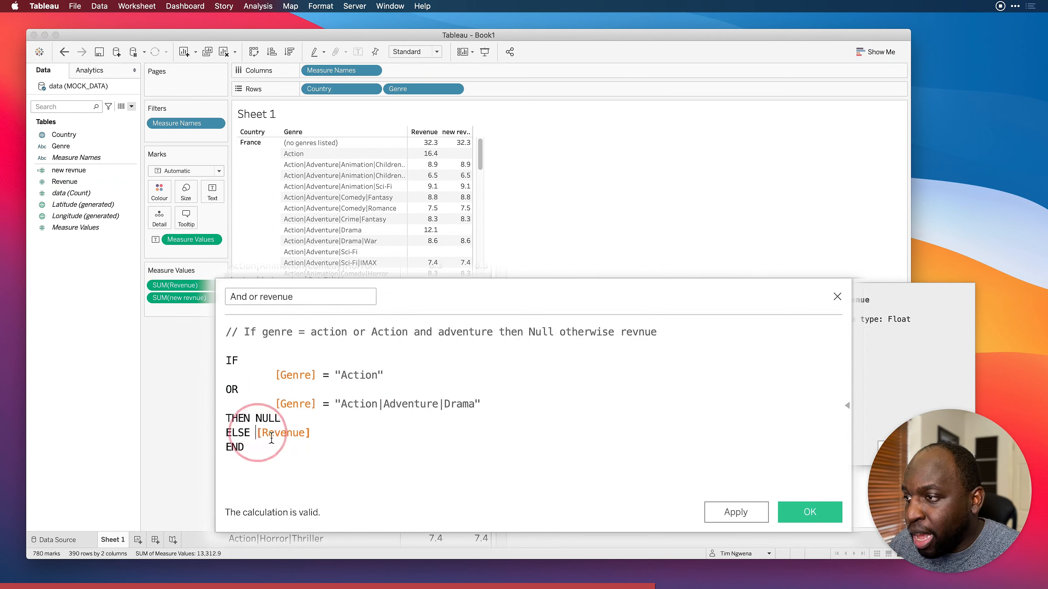
key(Return)
key(Tab)
key(Tab)
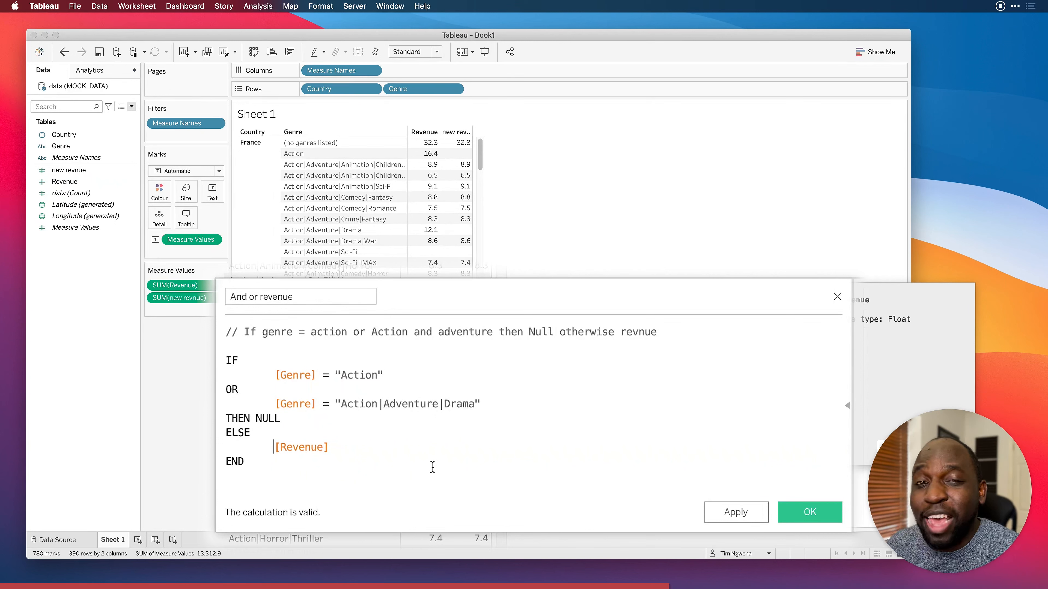
Step: Move NULL onto its own line below THEN and indent it by two tab stops
click(255, 420)
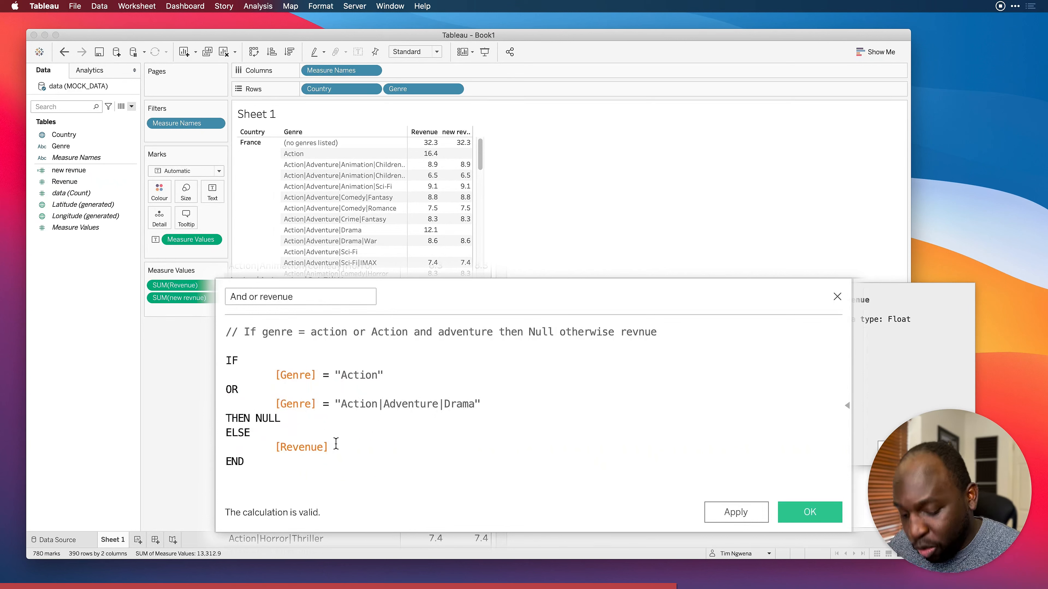
key(Return)
key(Tab)
key(Tab)
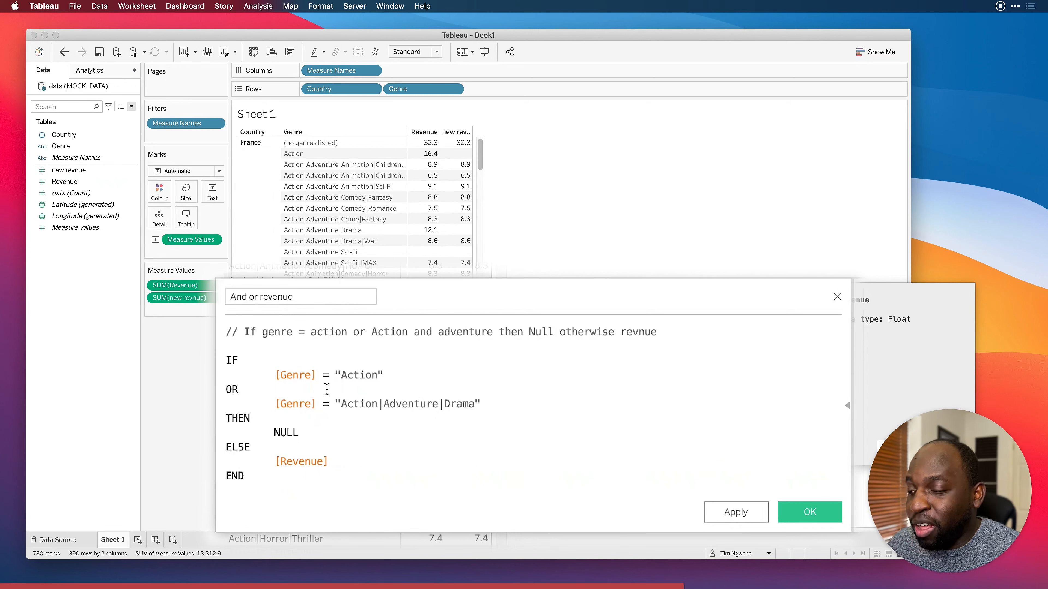
key(Tab)
key(BackSpace)
key(BackSpace)
key(BackSpace)
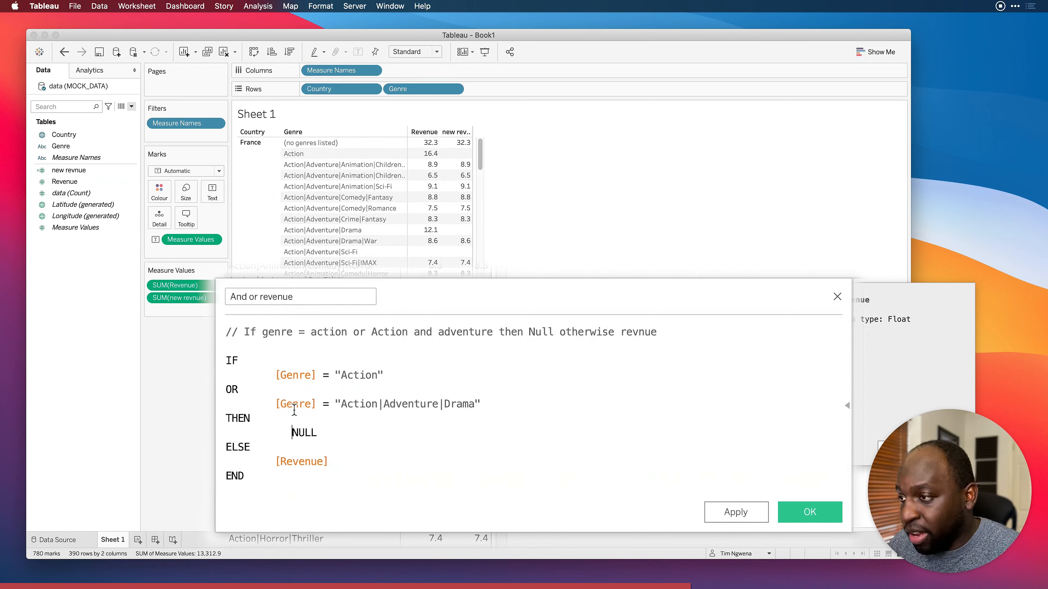
key(BackSpace)
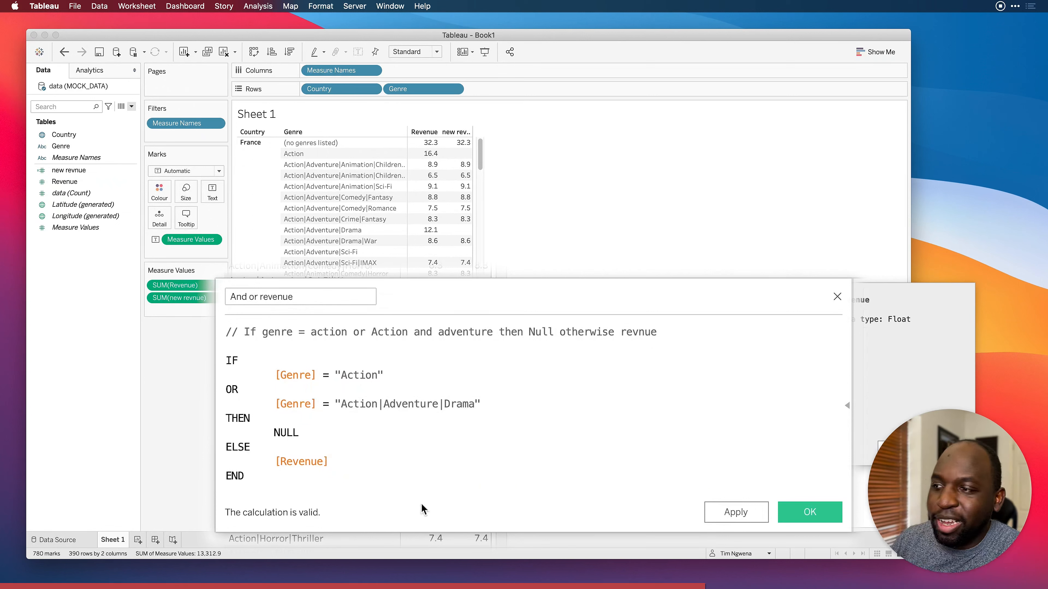
click(351, 497)
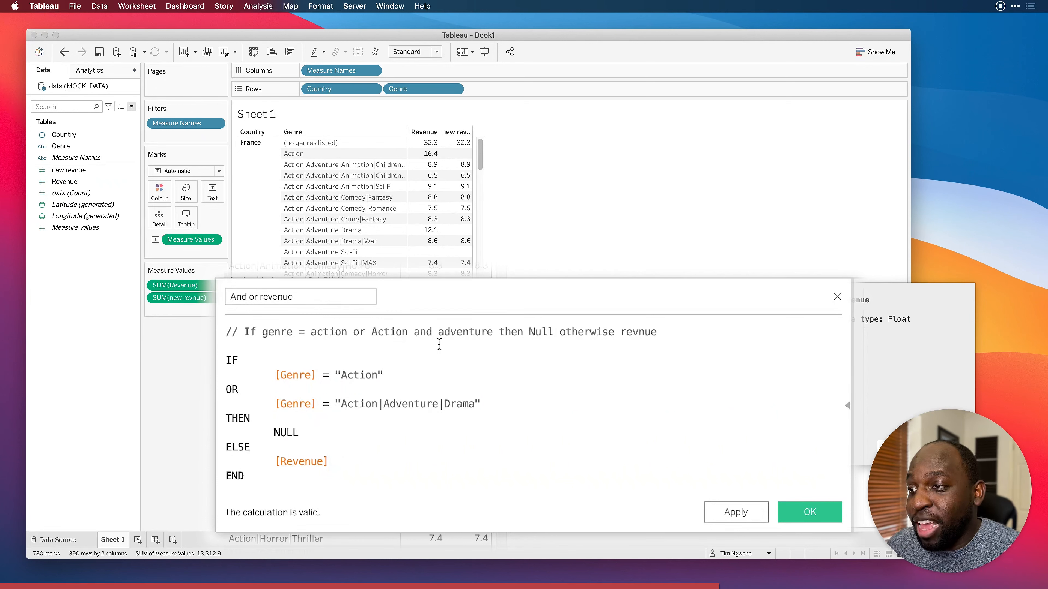
drag(390, 376, 276, 374)
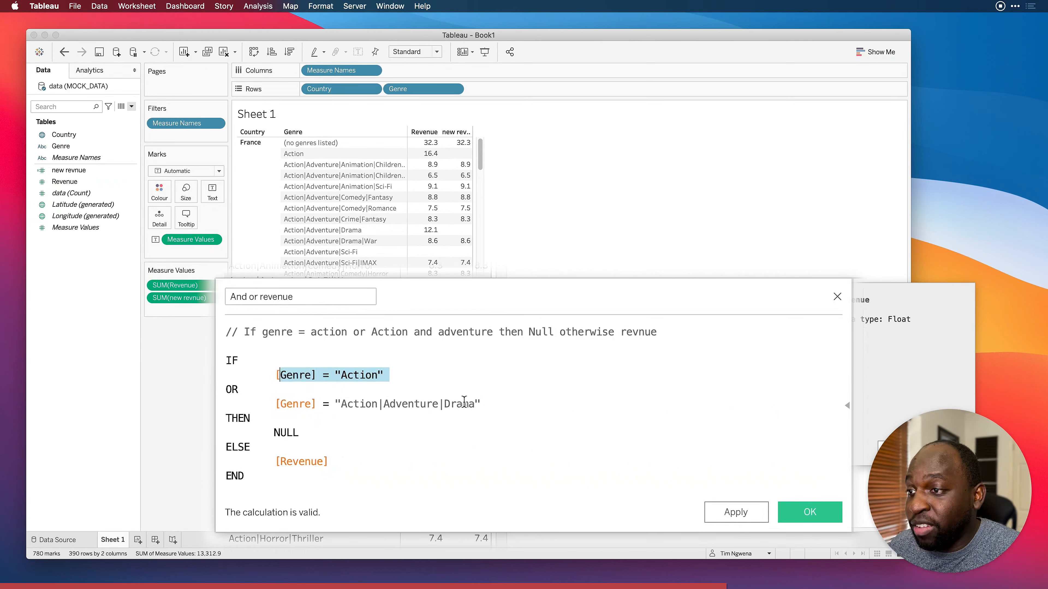
drag(484, 404, 280, 406)
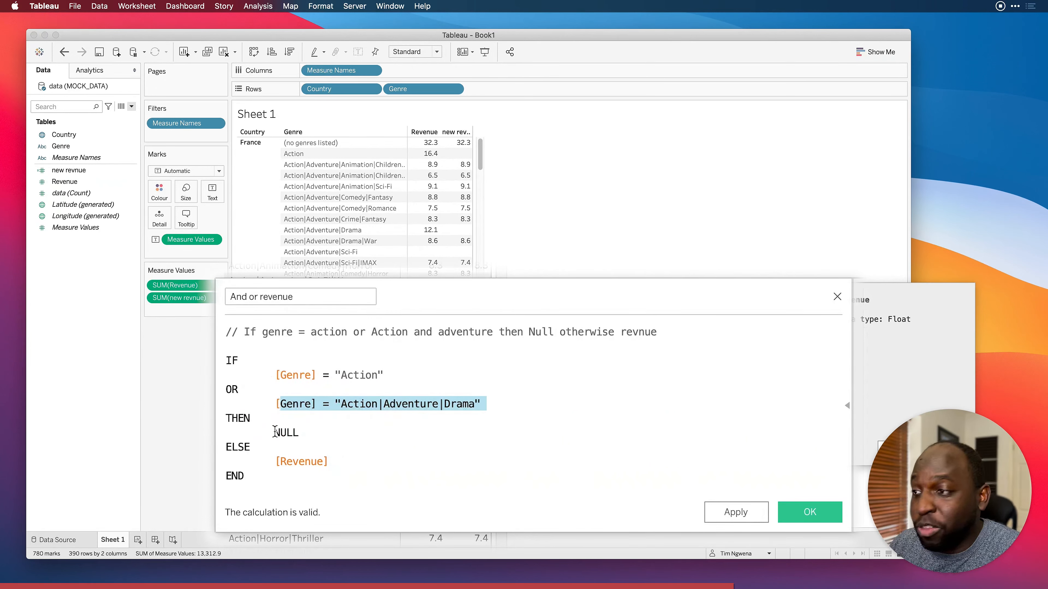
drag(506, 403, 213, 379)
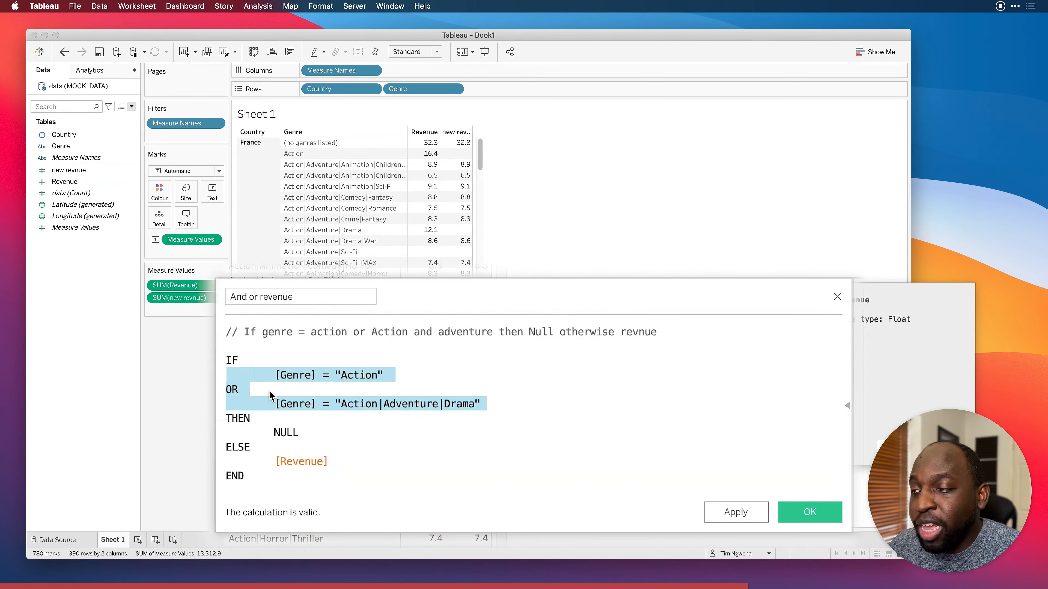
click(458, 461)
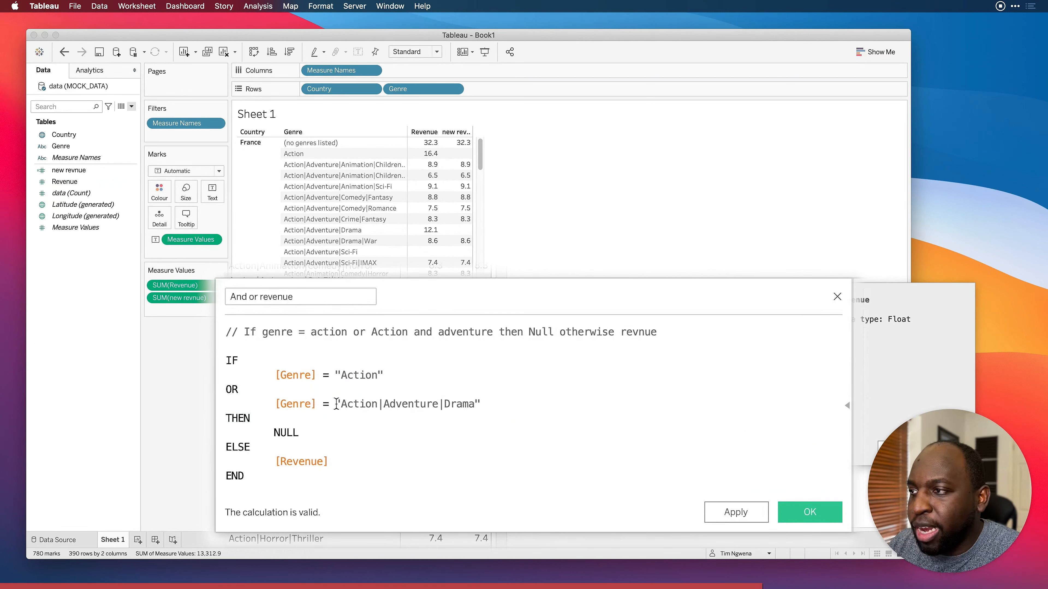
Step: Apply the And or revenue calculation and add the new field to the table as a measure column
click(734, 513)
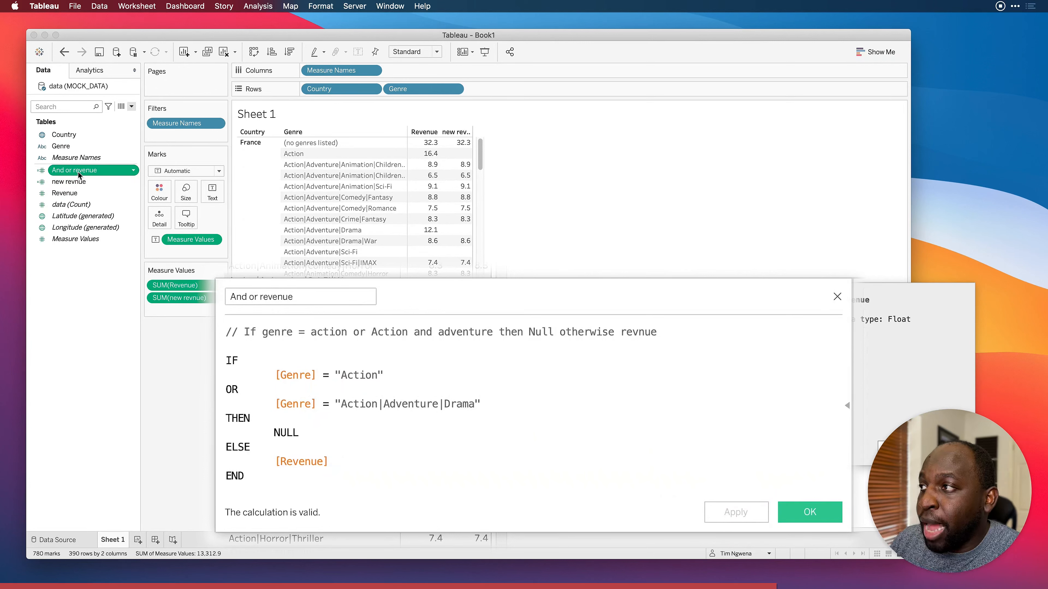
drag(79, 173, 462, 172)
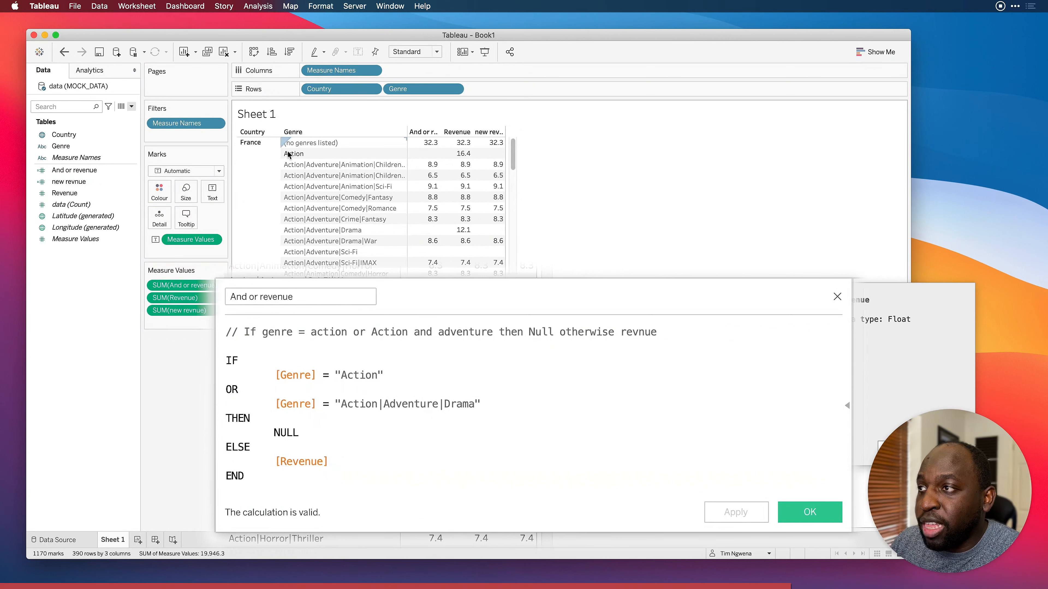
mouse_move(497, 157)
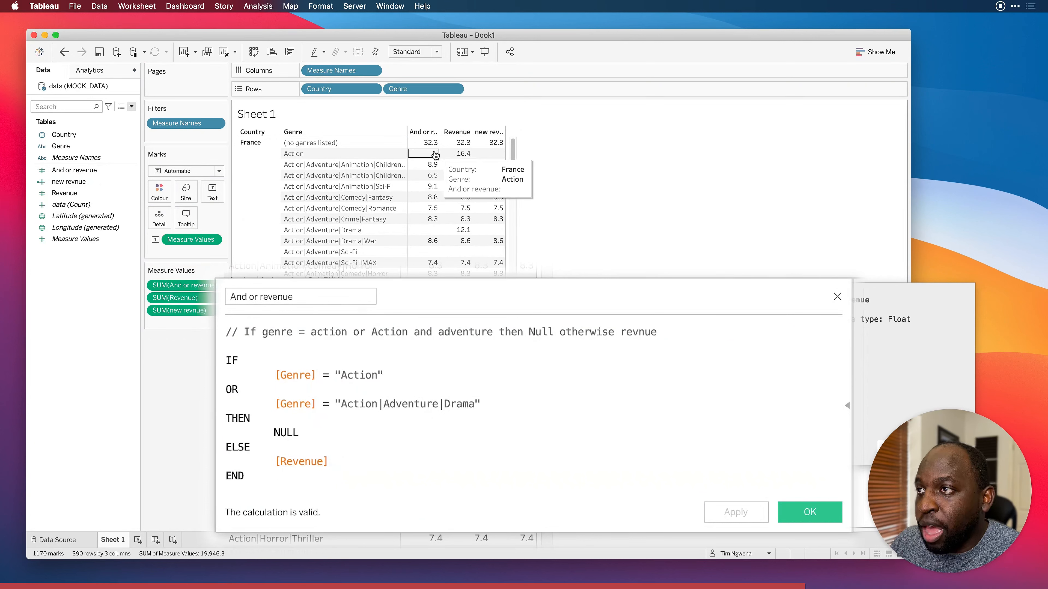
Step: Place And or revenue last among the measure values and widen the measure columns to fit their full headers
drag(197, 287, 194, 317)
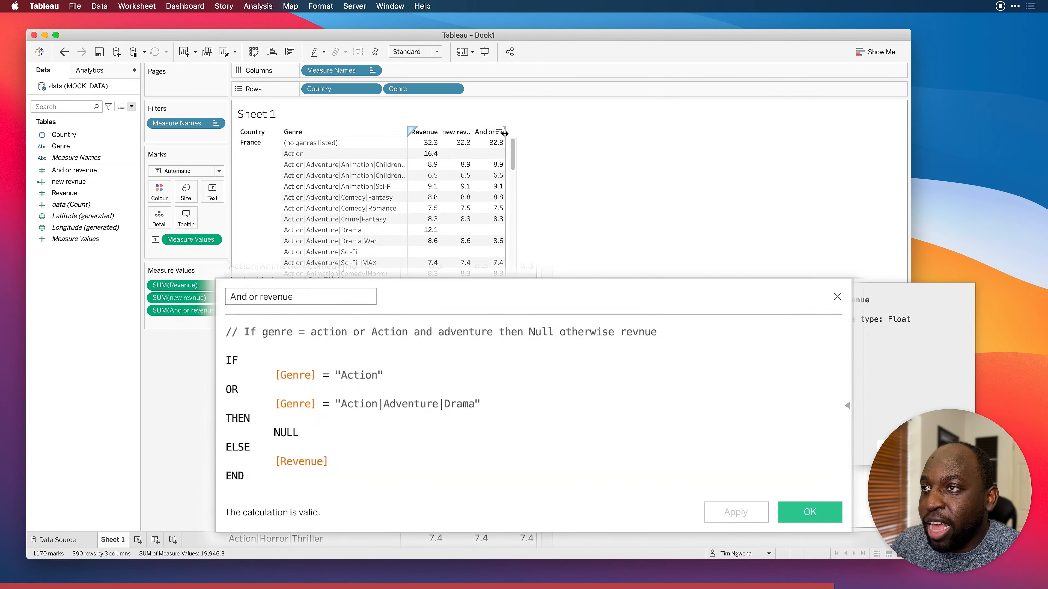
drag(505, 133, 535, 136)
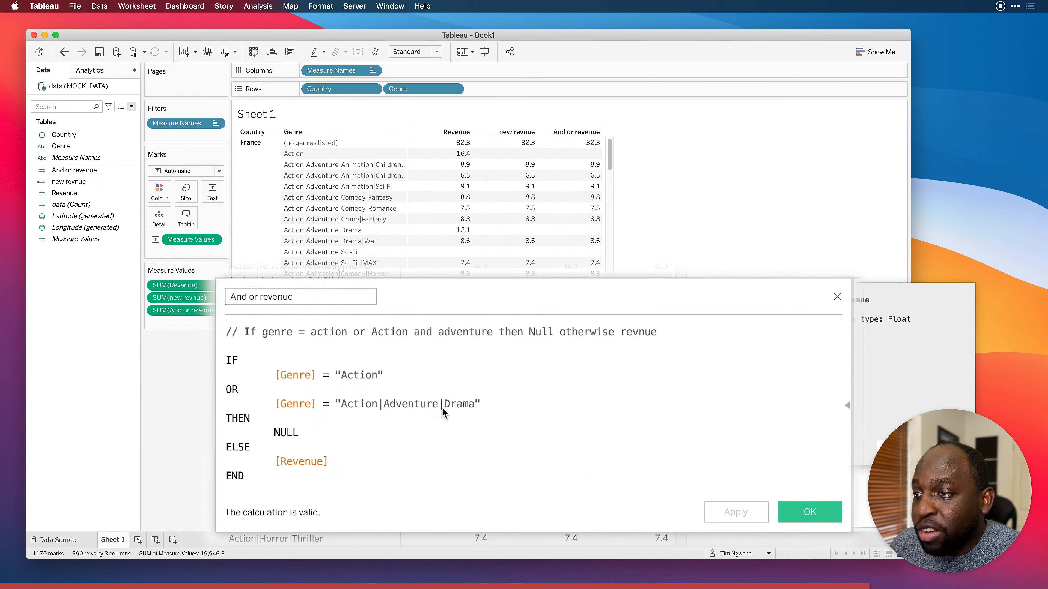
Step: Extend the second genre condition to "Action|Adventure|Drama|War" and apply the calculation
mouse_move(598, 231)
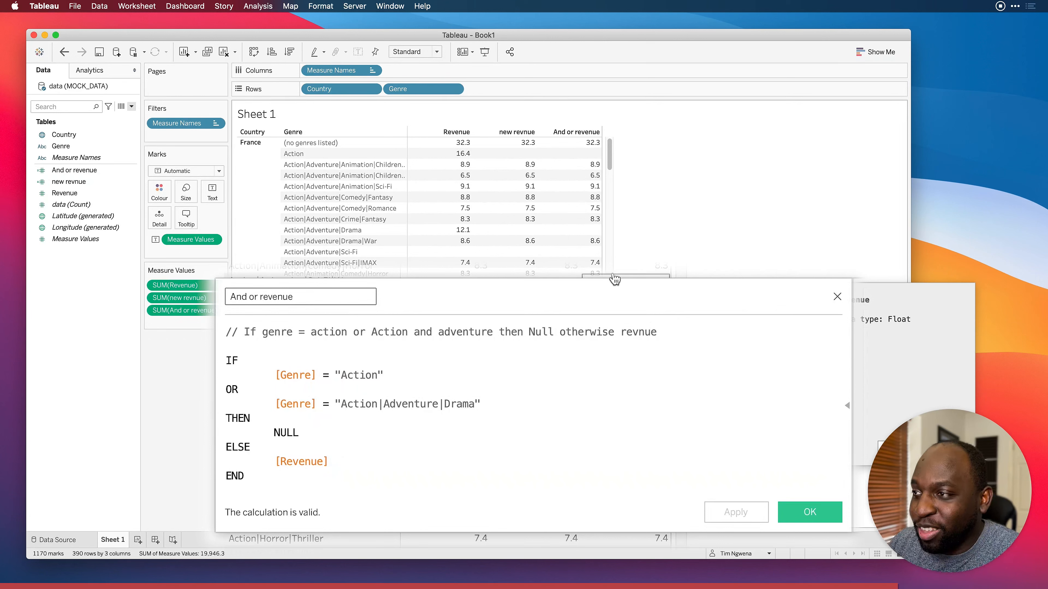
click(477, 406)
text(|)
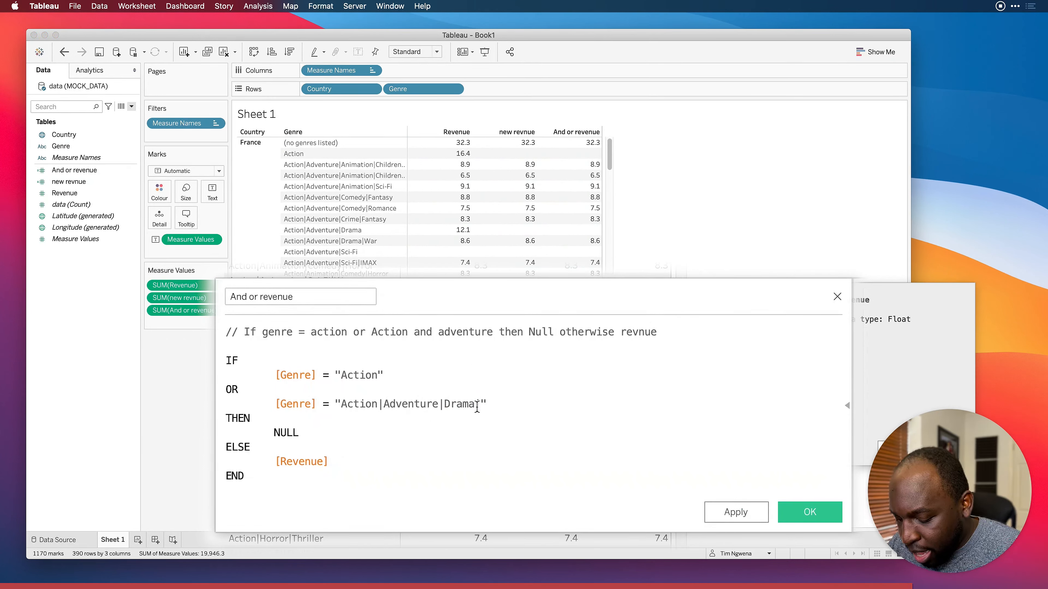
text(War)
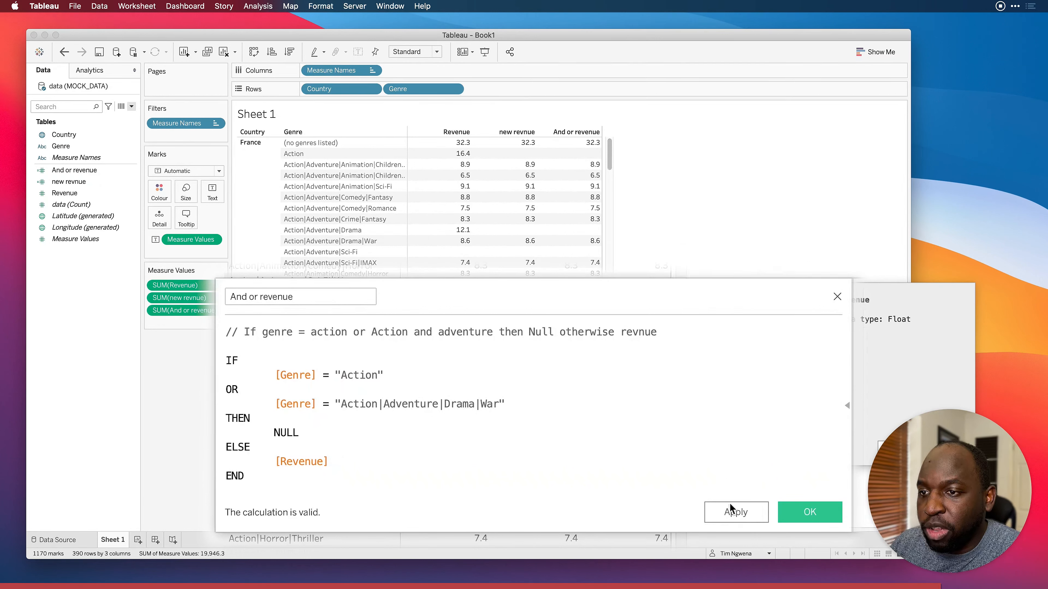
click(736, 513)
mouse_move(595, 230)
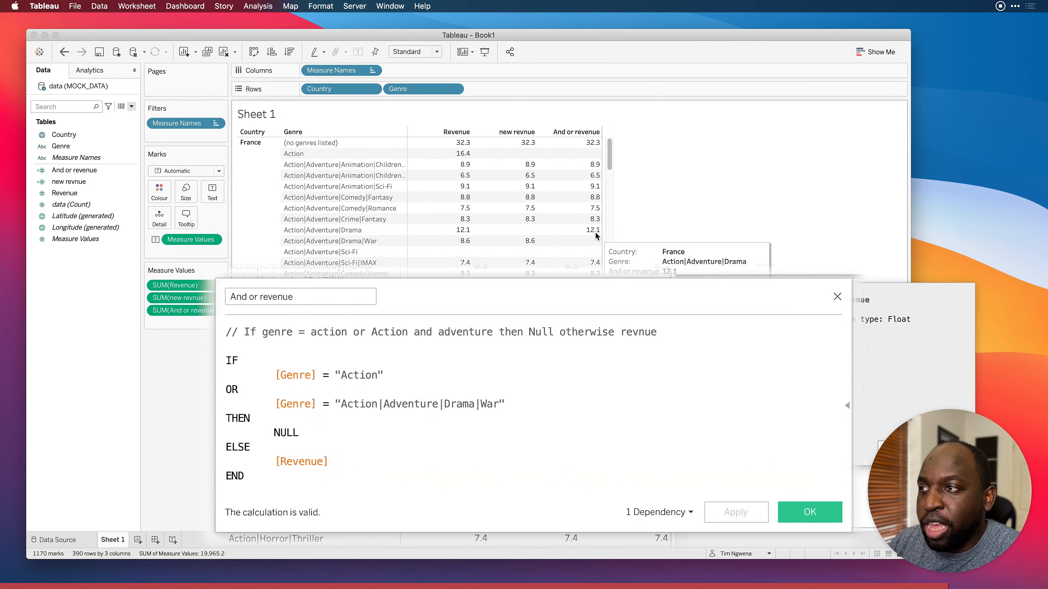
mouse_move(596, 248)
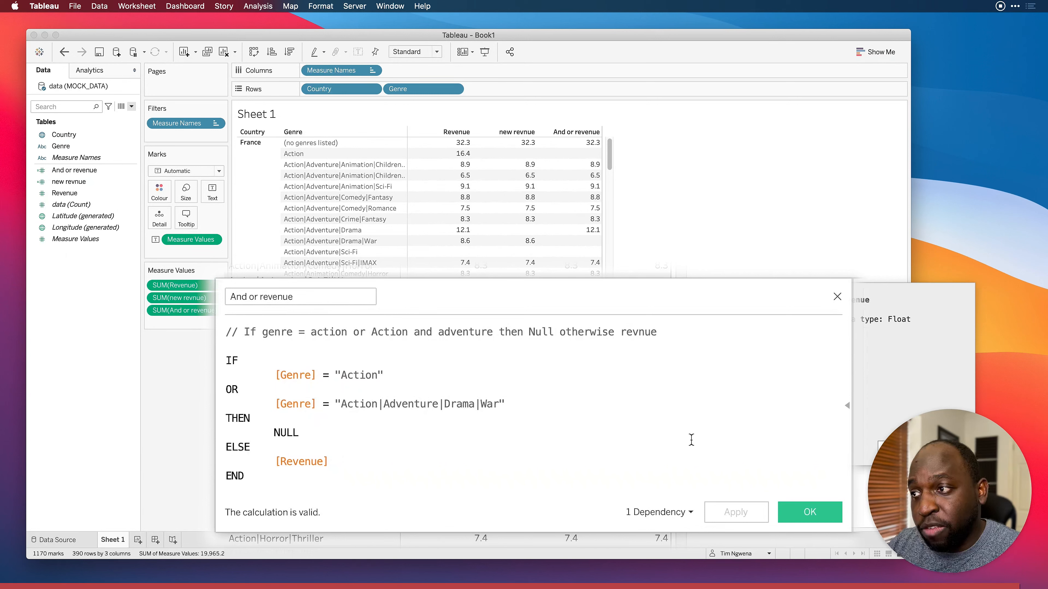
Step: Replace the genre text in the second condition with "Fish" and apply the calculation
drag(544, 400, 413, 413)
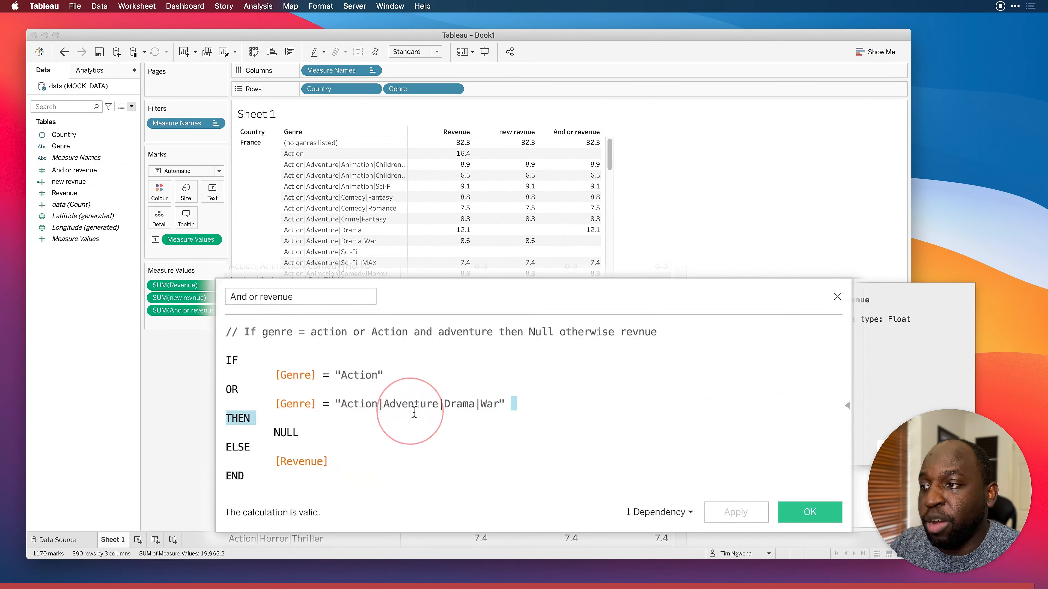
click(468, 437)
drag(498, 403, 341, 403)
key(BackSpace)
text(Afish)
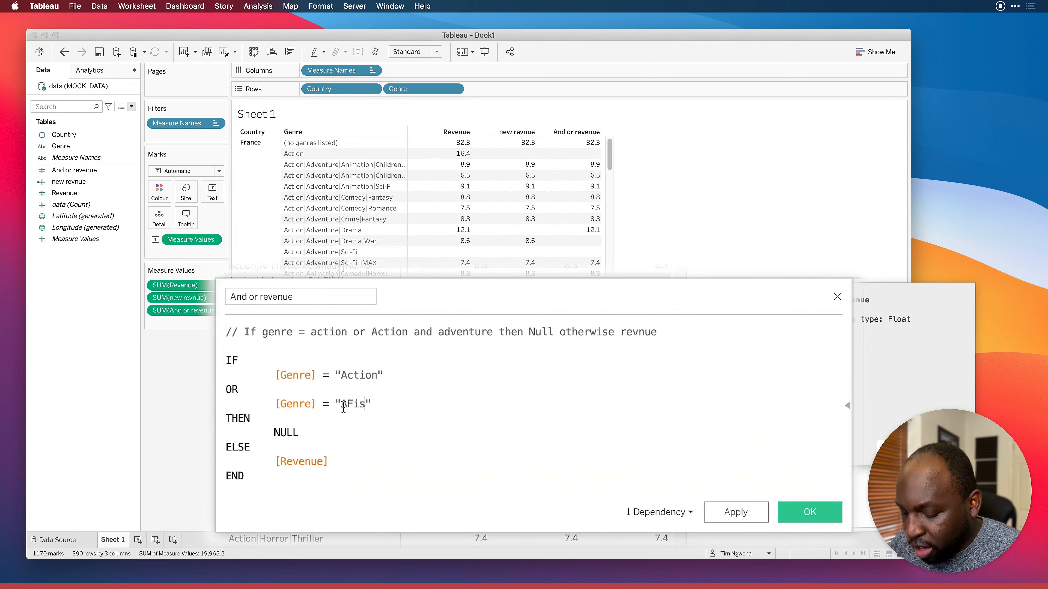
click(349, 408)
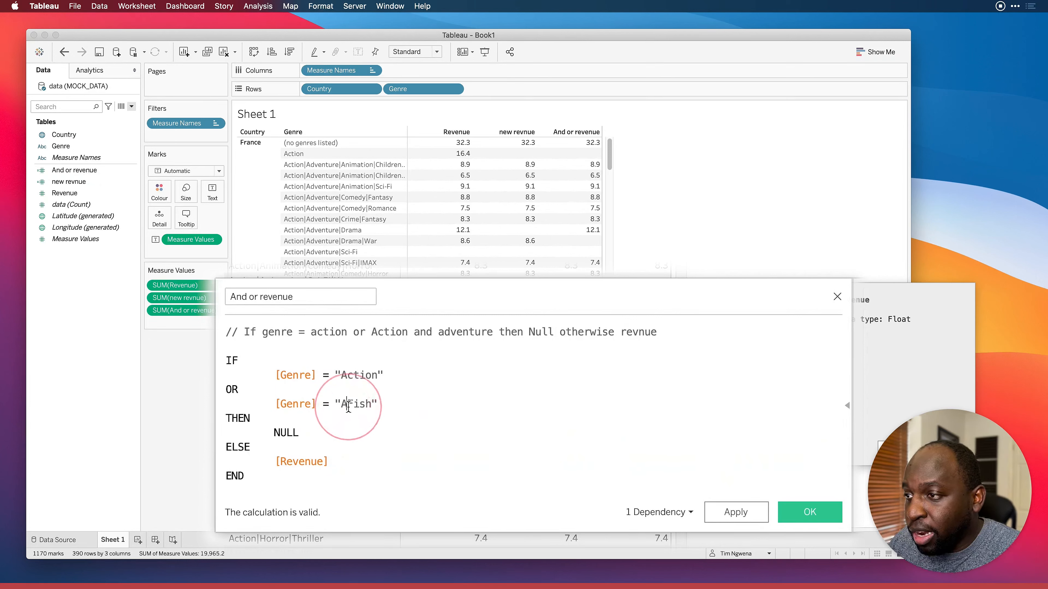
key(BackSpace)
click(735, 520)
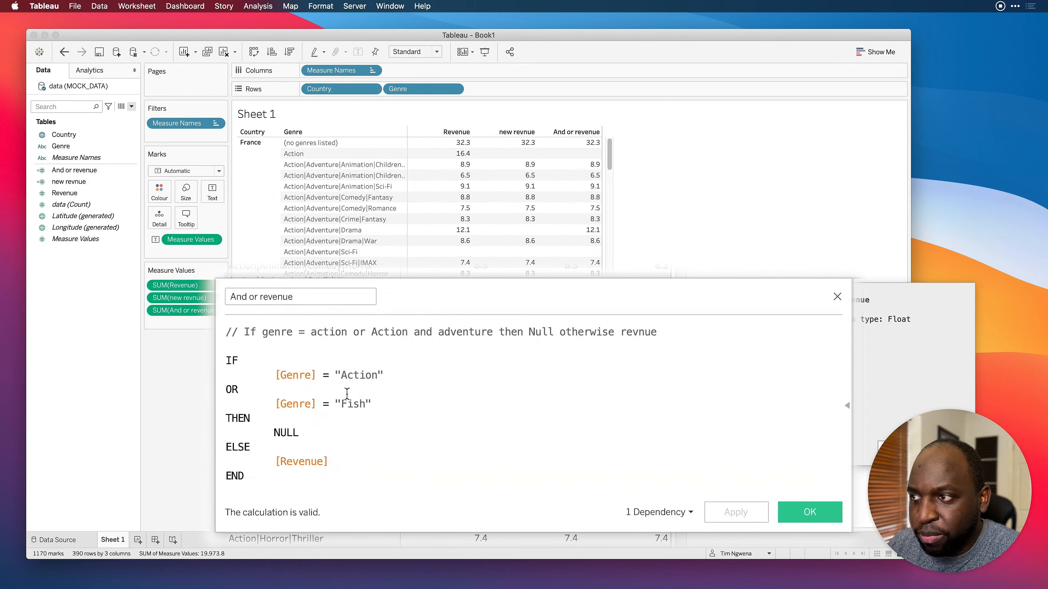
Step: Replace the OR operator between the two genre conditions with AND and apply the calculation
double_click(233, 390)
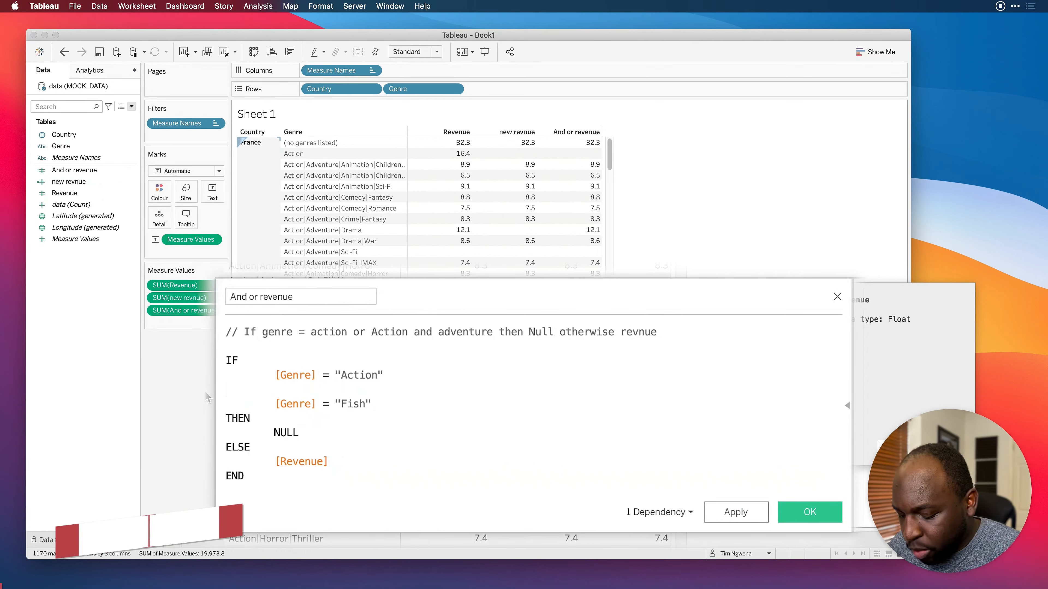
text(And)
key(BackSpace)
key(BackSpace)
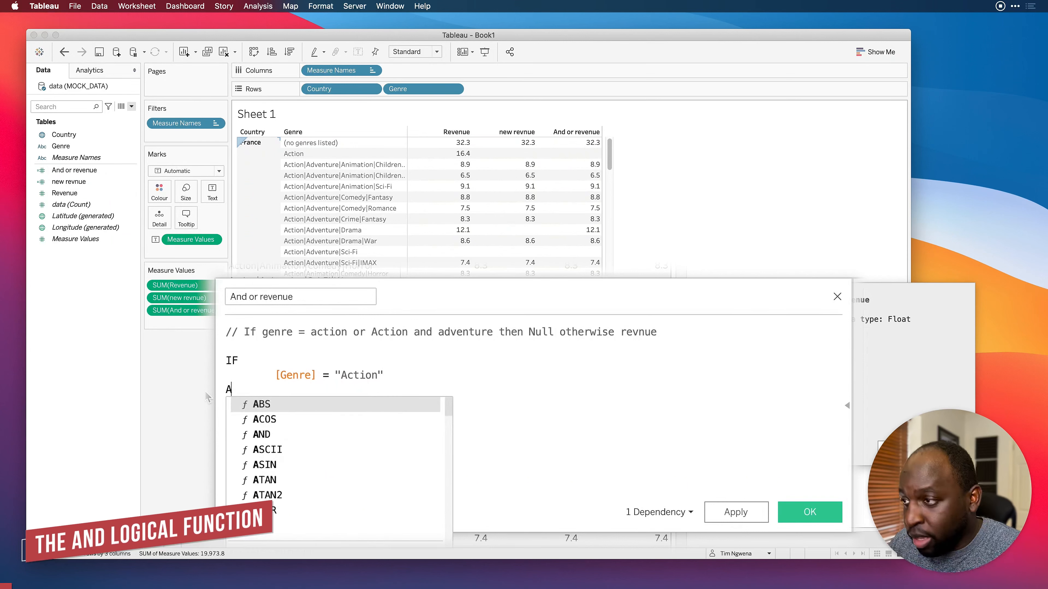
text(ND)
key(Escape)
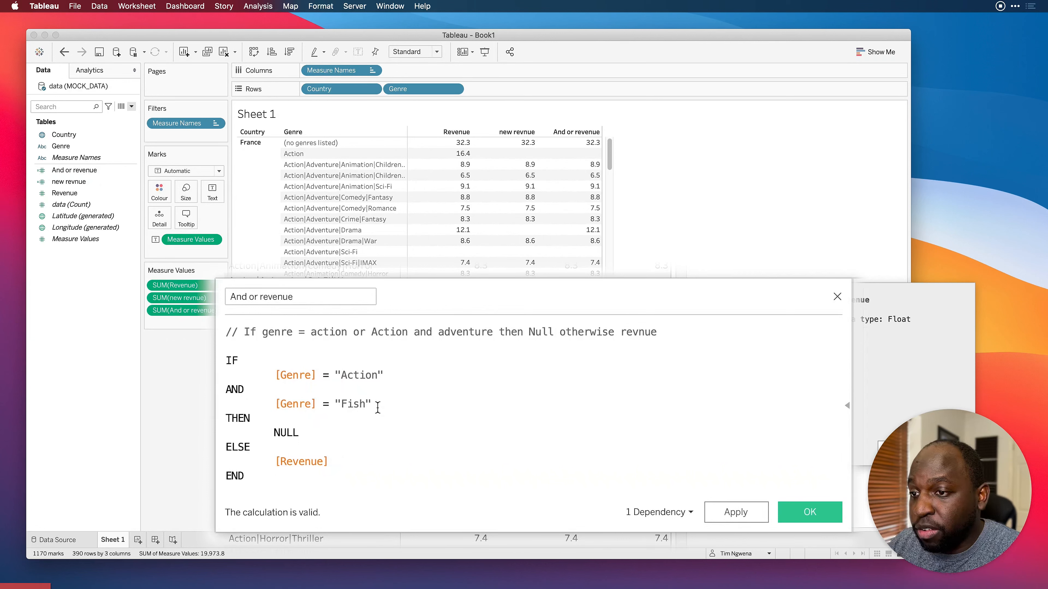
click(738, 517)
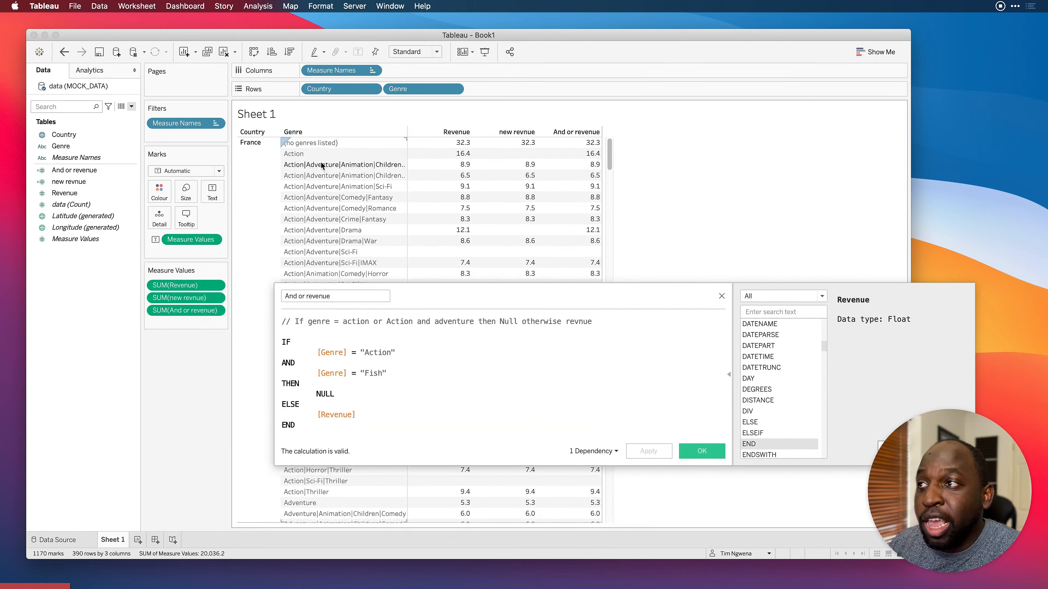
mouse_move(593, 155)
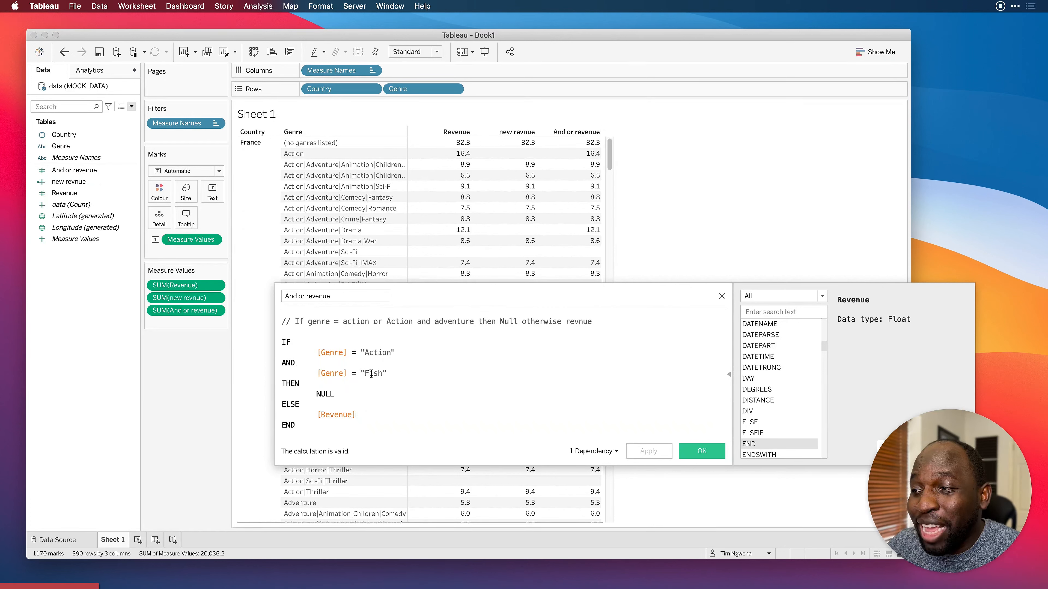
Step: Examine the two genre conditions joined by AND together with the formula's NULL and [Revenue] outcomes
drag(391, 373, 281, 349)
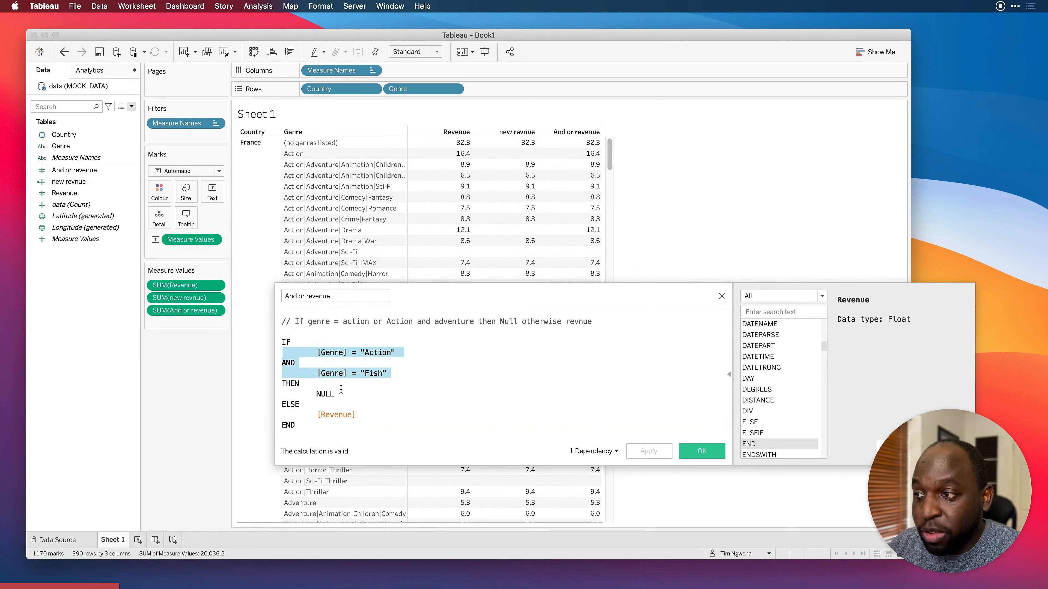
click(347, 397)
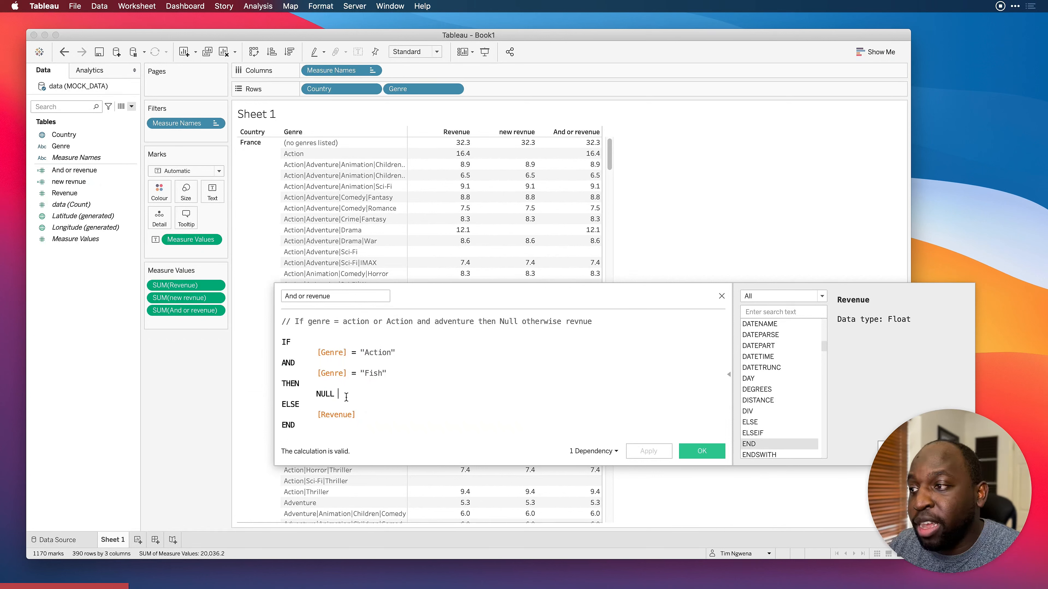
click(358, 416)
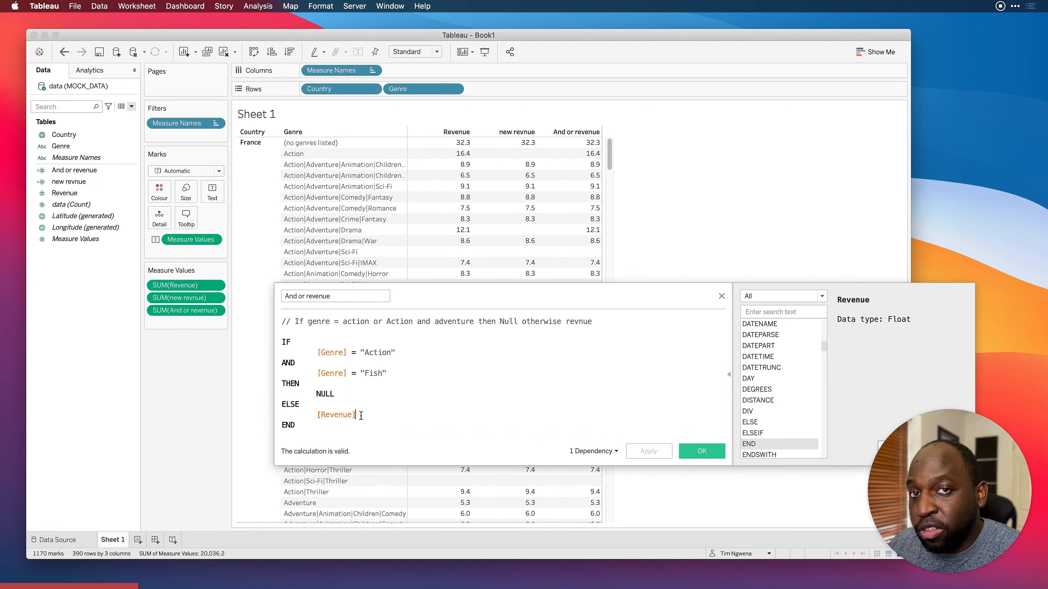
drag(342, 402, 322, 395)
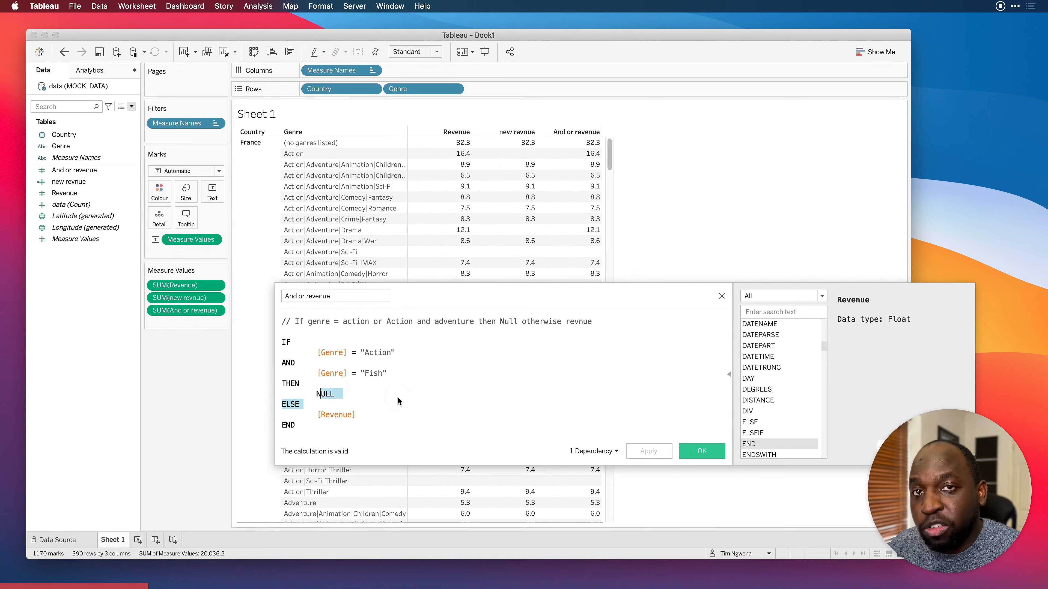
click(397, 397)
drag(404, 370, 305, 350)
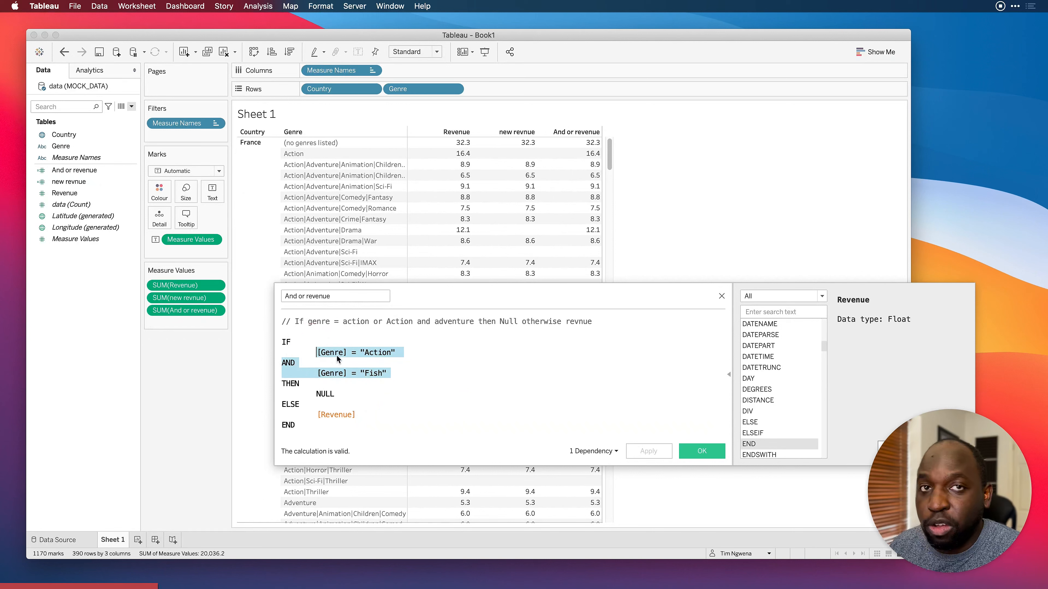
click(397, 362)
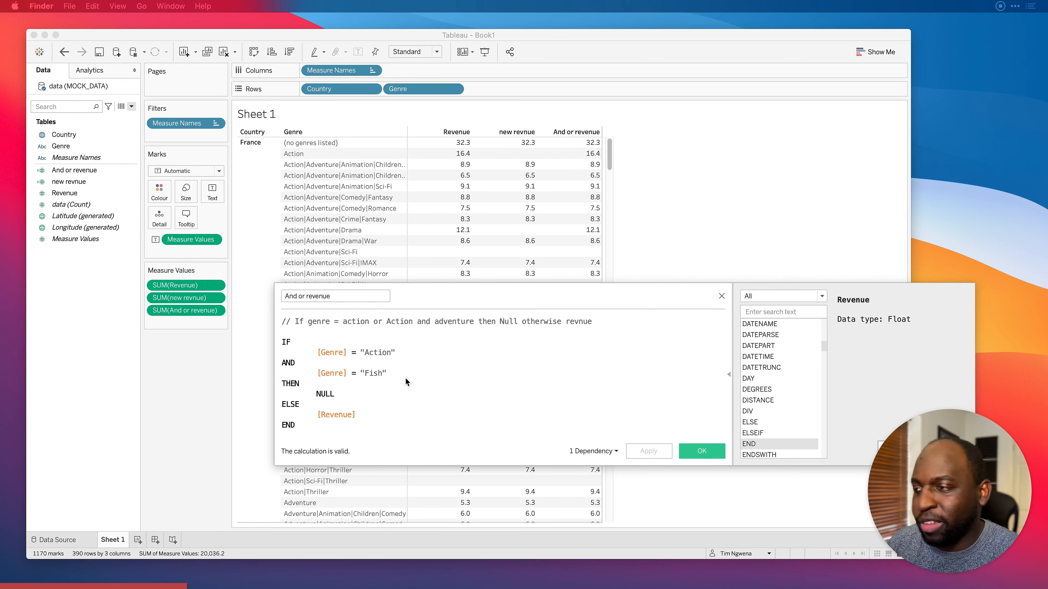
click(397, 375)
drag(396, 374, 313, 354)
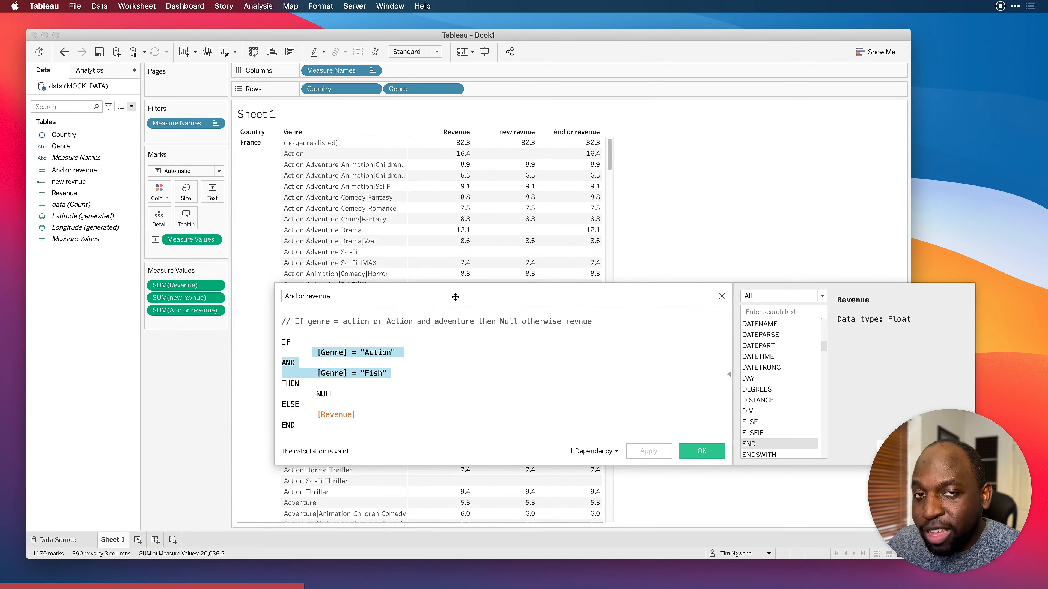
Step: Replace the second genre condition in the And or revenue formula with Country = "France"
click(409, 378)
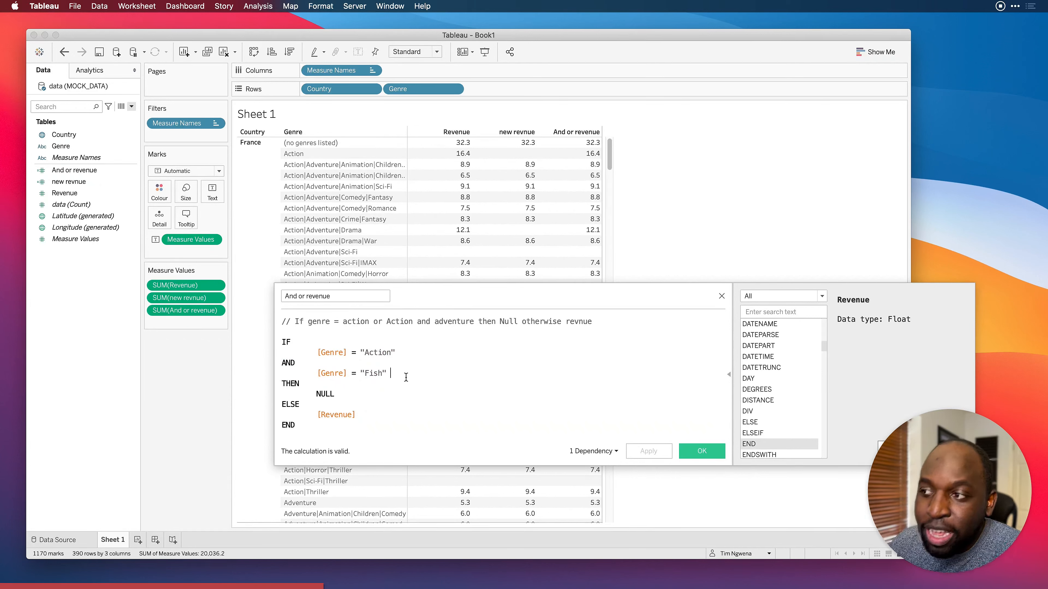
drag(403, 374, 309, 374)
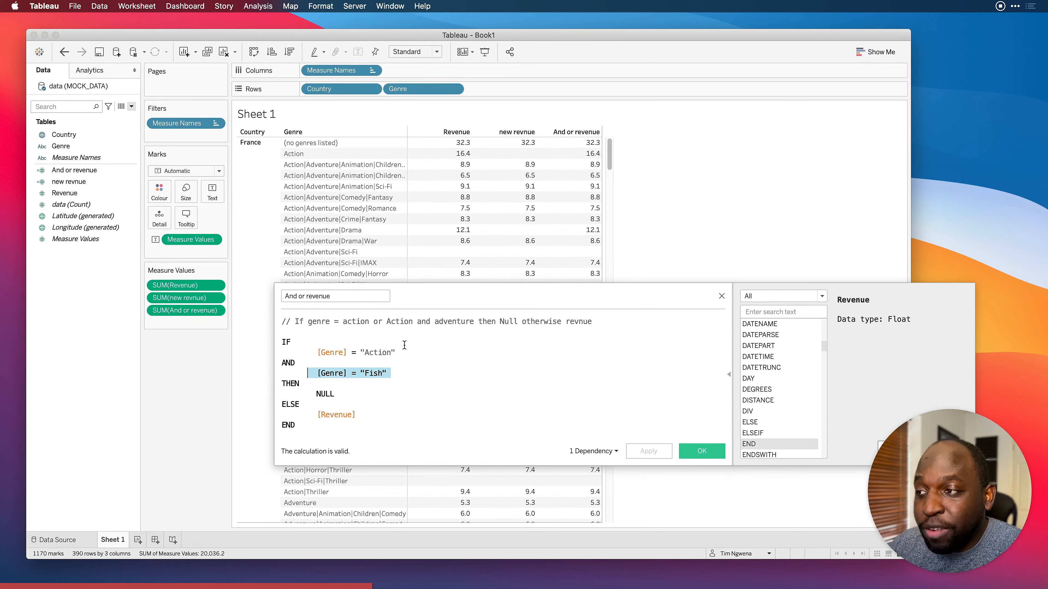
drag(399, 353, 319, 354)
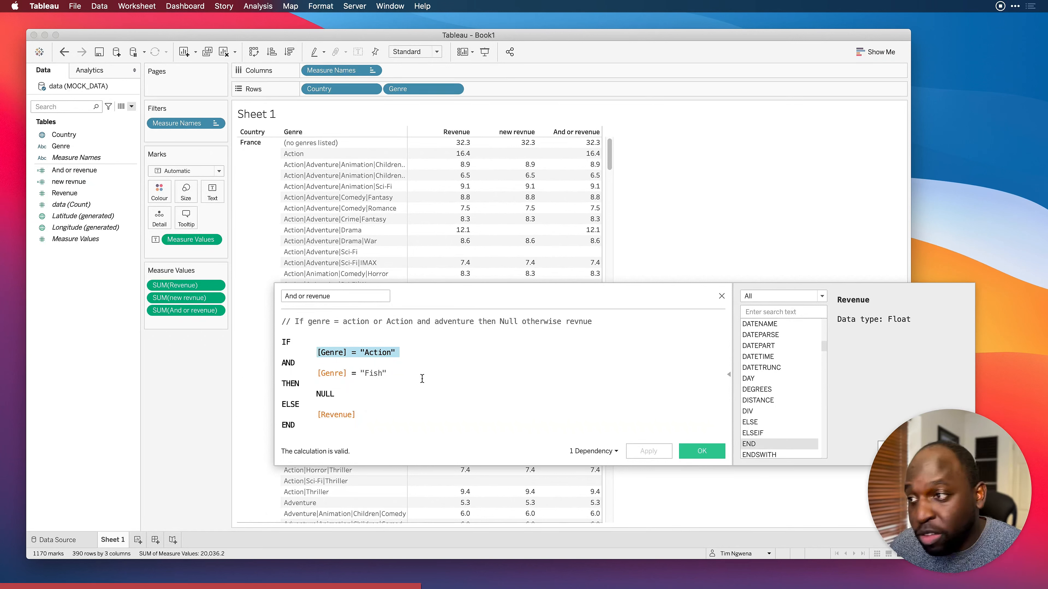
drag(408, 374, 316, 373)
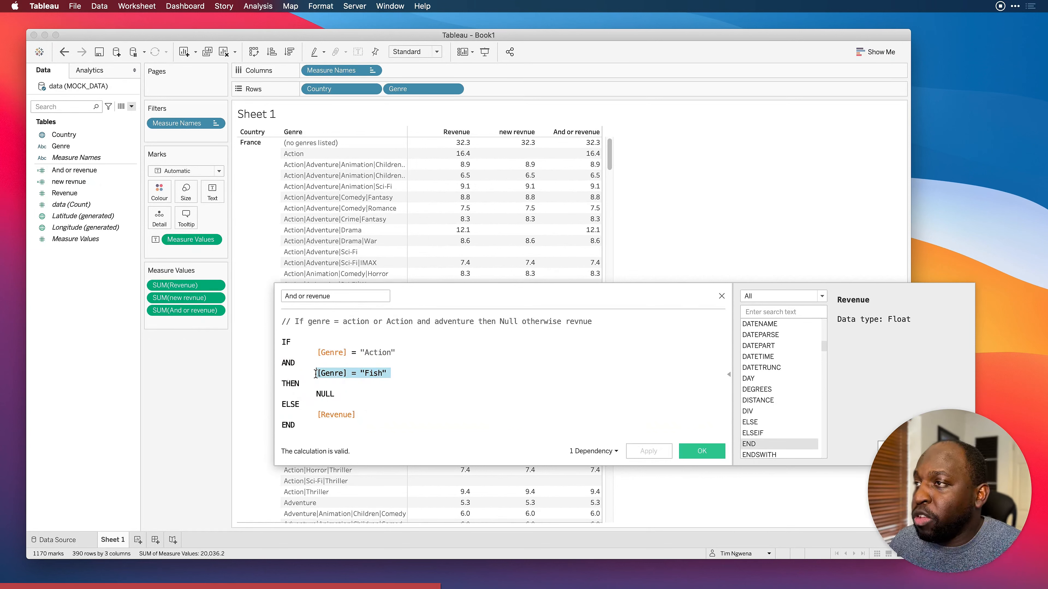
text(Countr)
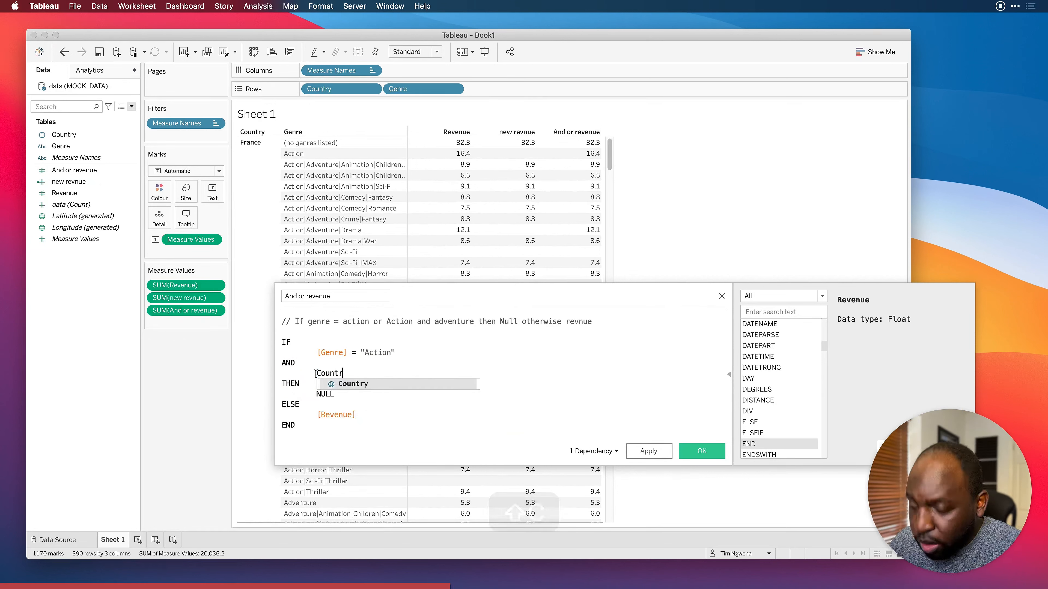
text(y =)
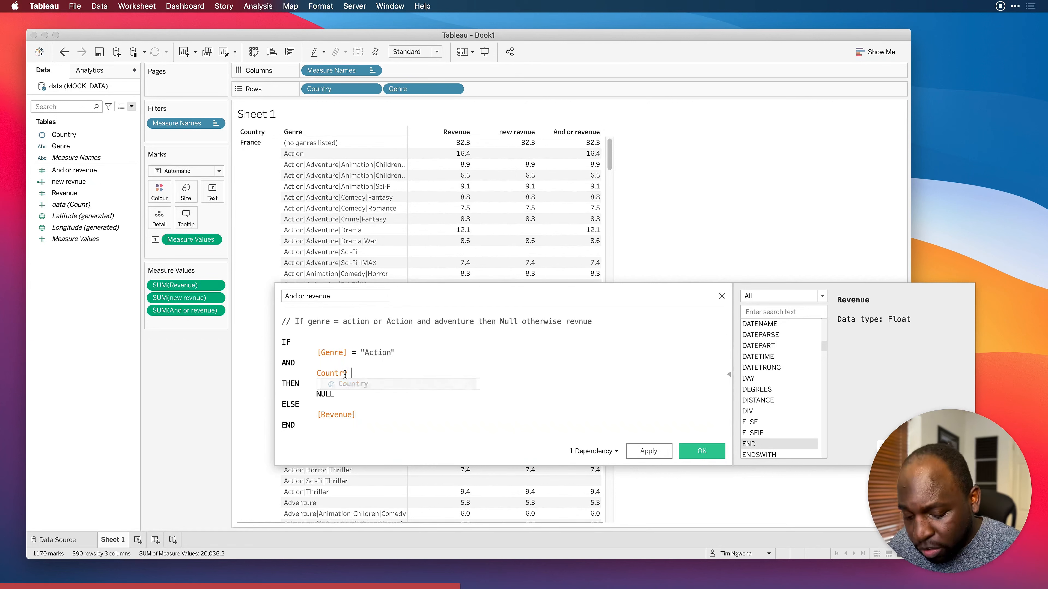
text(=)
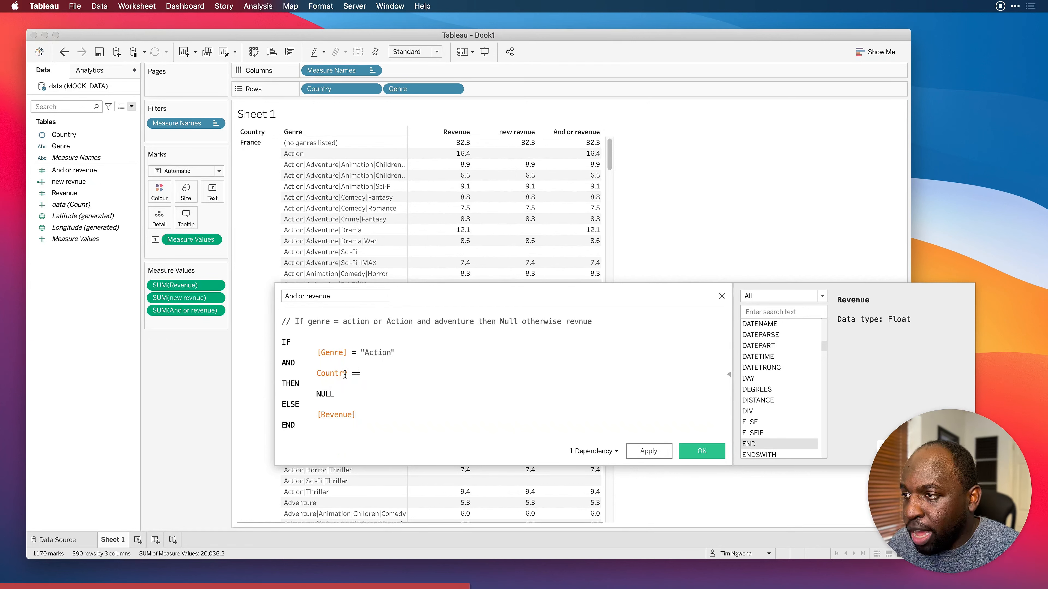
key(BackSpace)
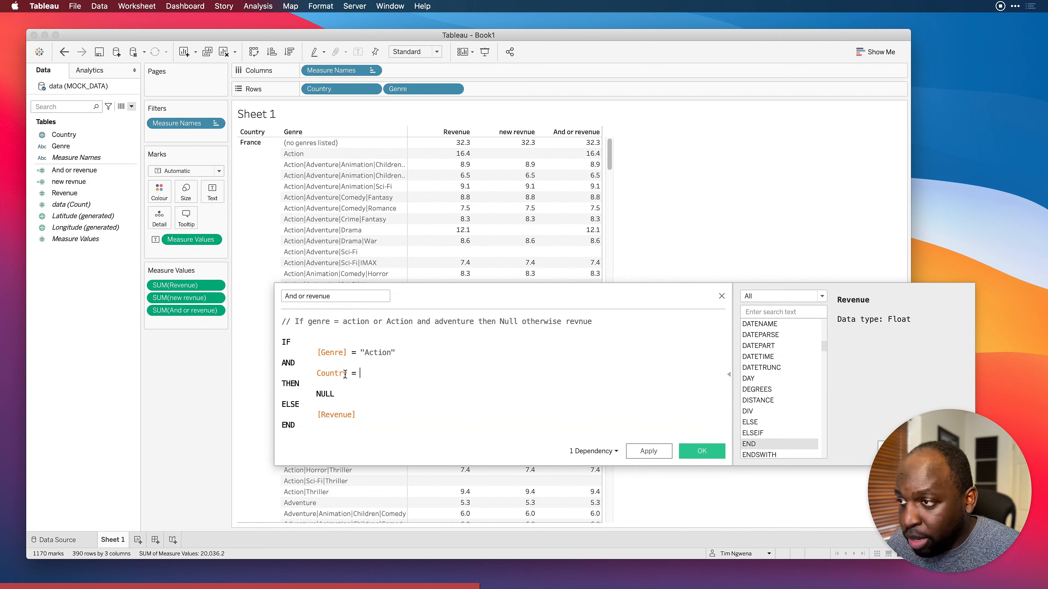
text("")
key(Left)
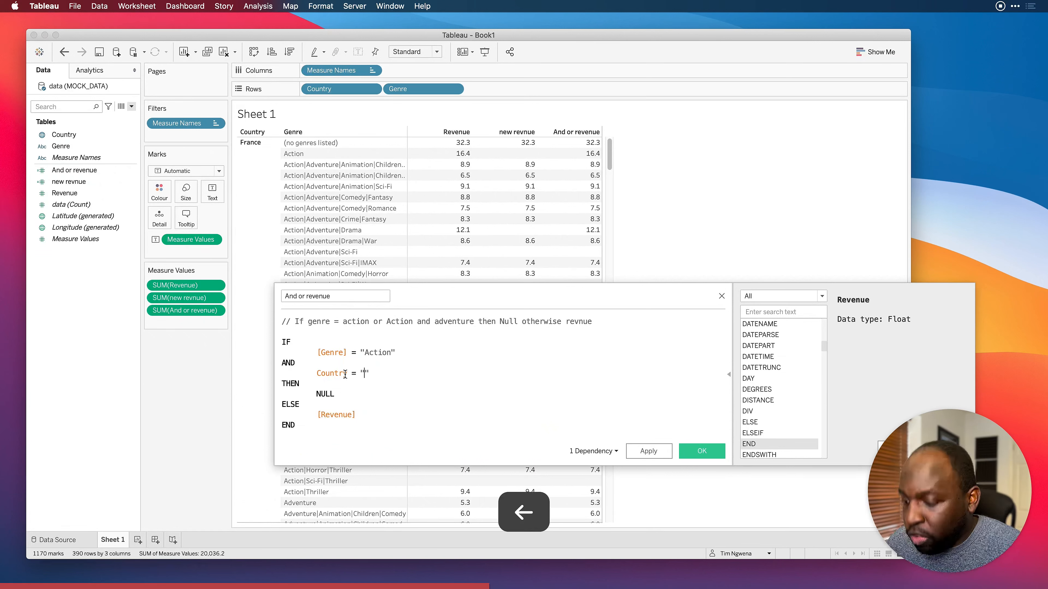
text(France)
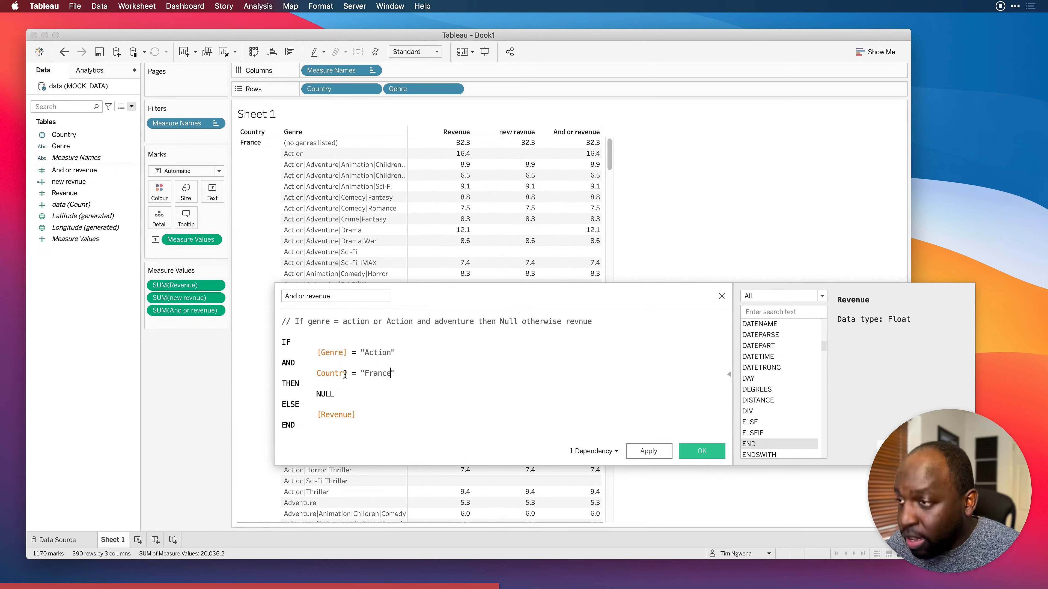
click(416, 373)
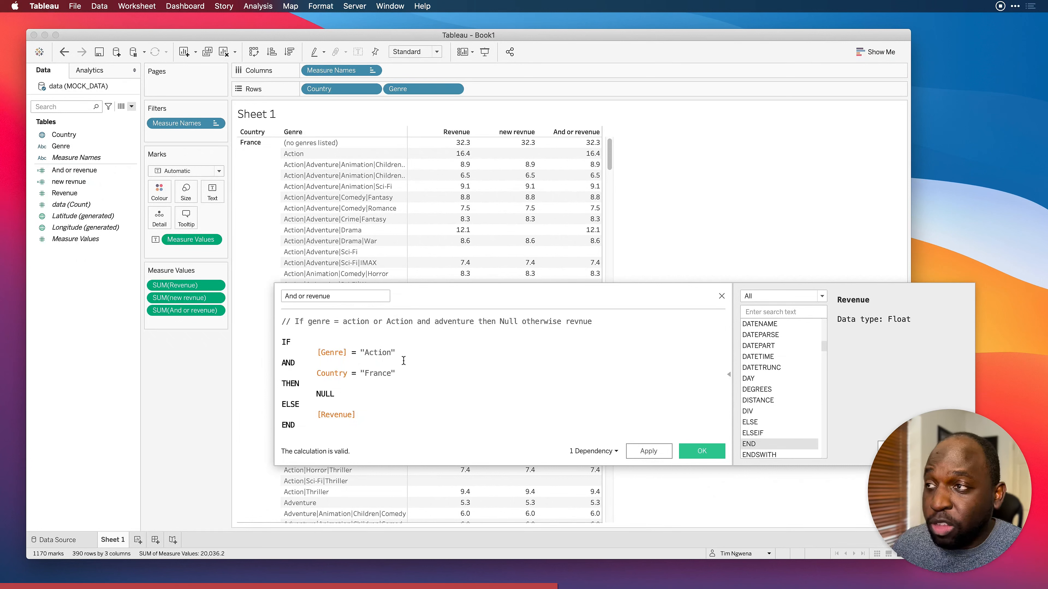
Step: Keep only the Action genre in the table and apply the updated And or revenue calculation
click(311, 154)
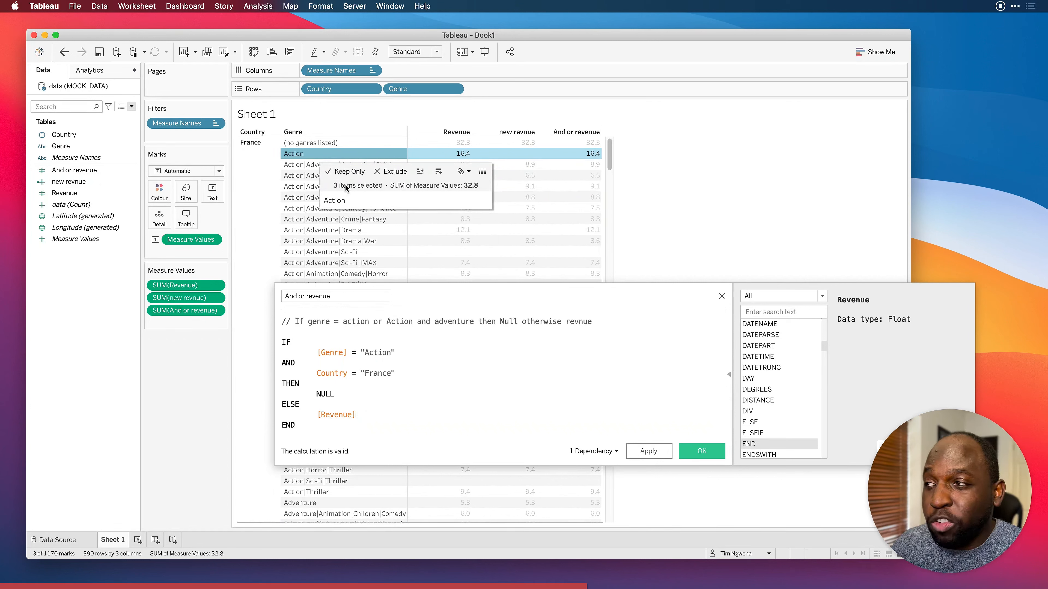
click(347, 170)
click(411, 229)
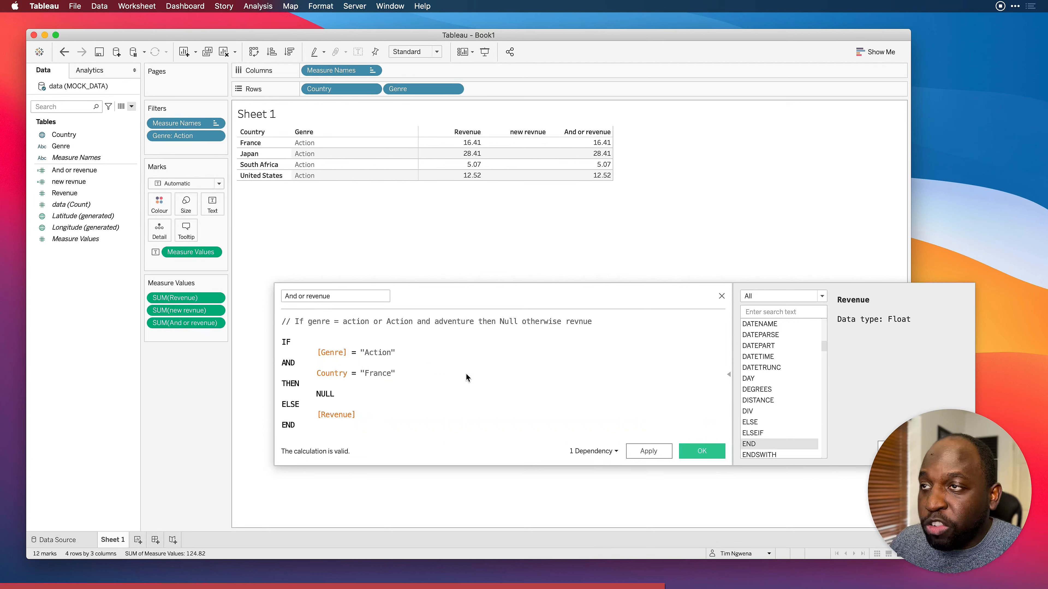
mouse_move(603, 146)
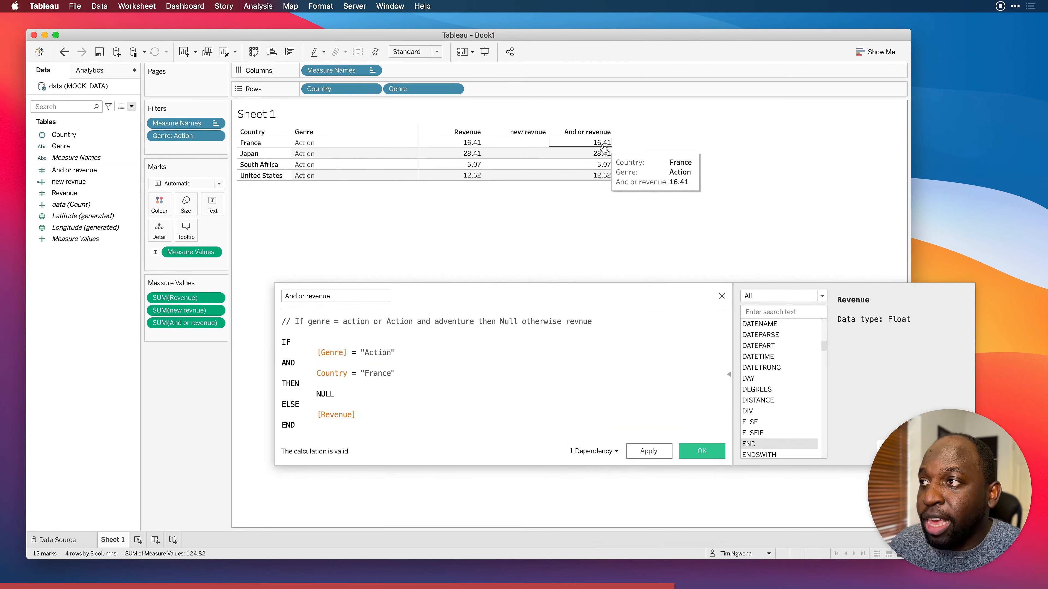
click(651, 450)
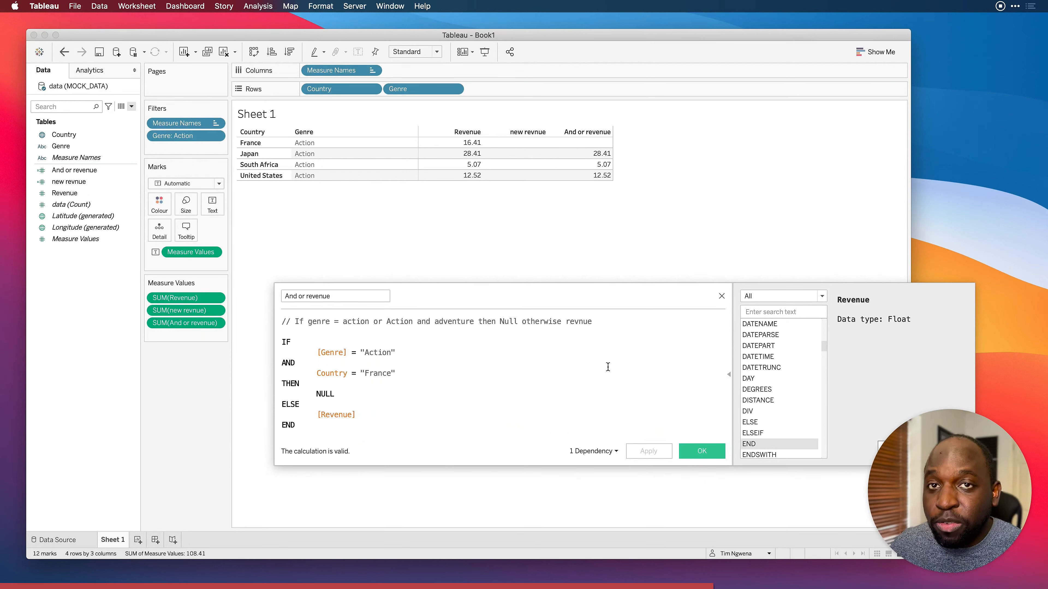
Step: Enclose the Country field name in the second condition in square brackets and apply the calculation
click(318, 373)
text([)
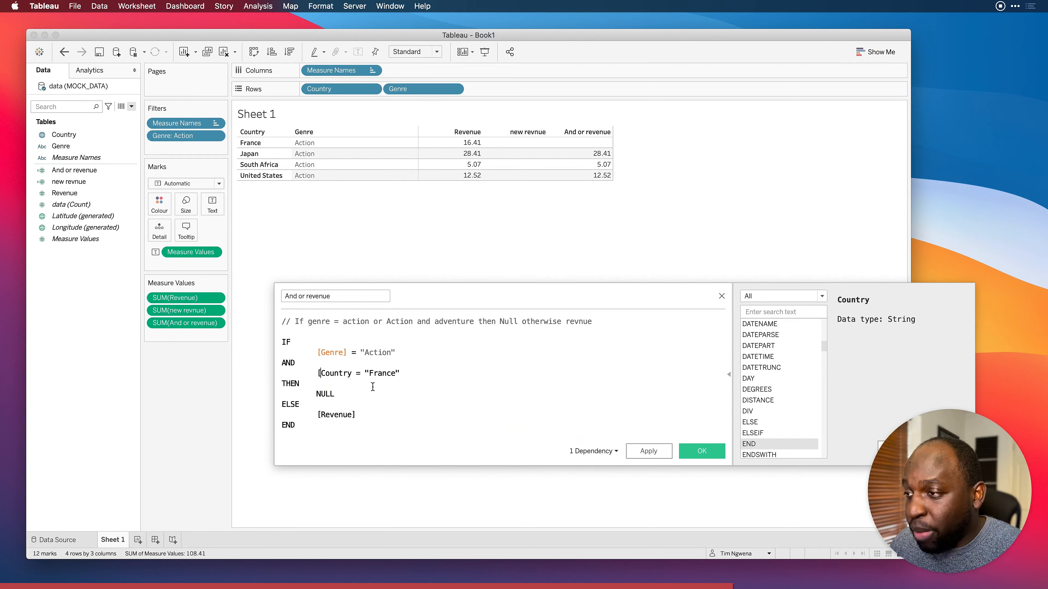
key(Right)
key(Right)
key(Right)
key(Right)
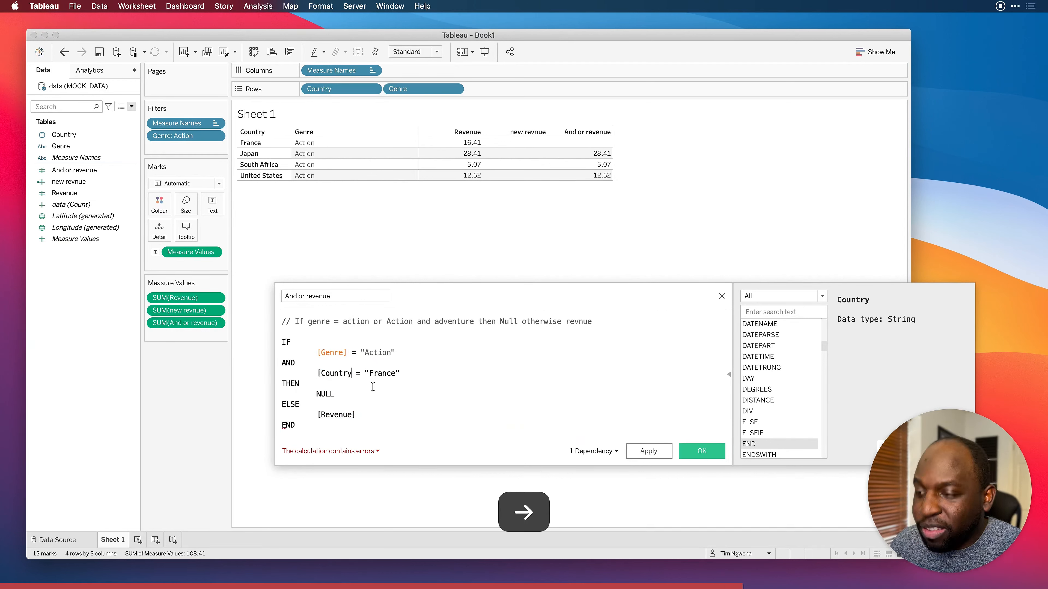
text(])
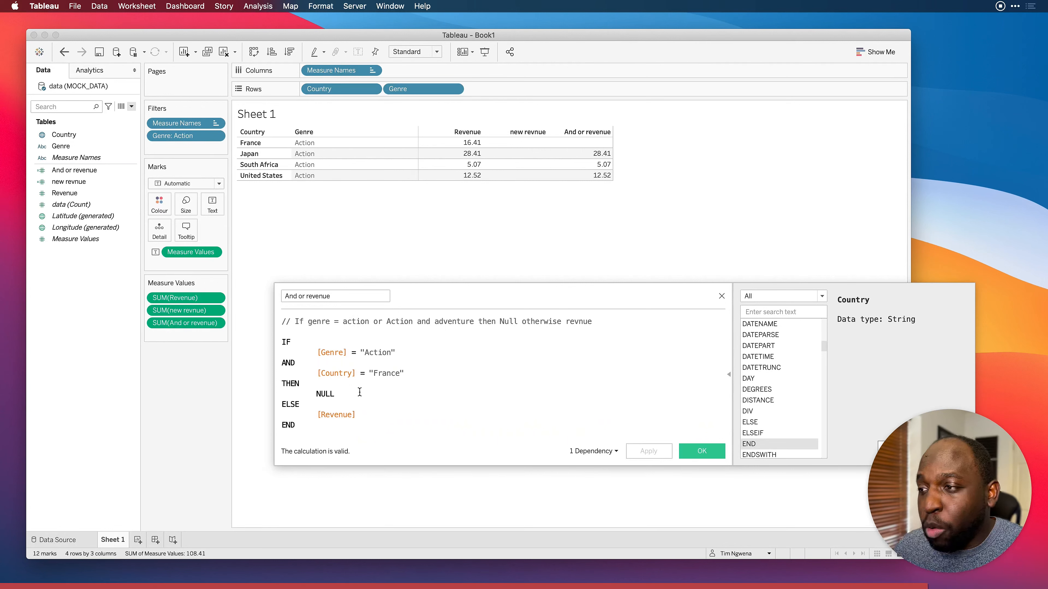
click(385, 412)
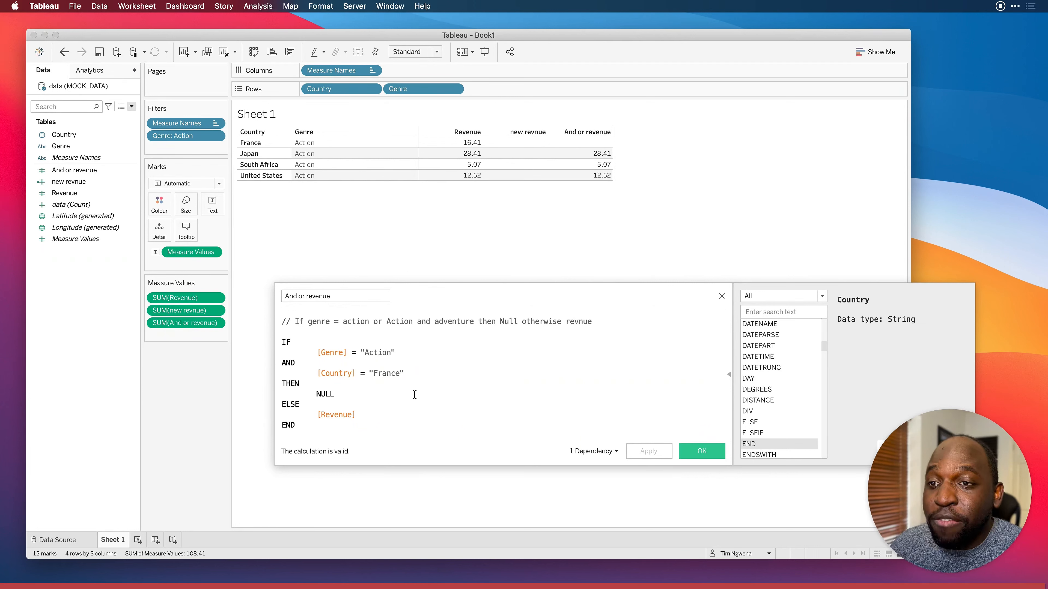
Step: Search the function reference for IF to read the IIF description, and accept the And or revenue calculation
click(763, 312)
text(I)
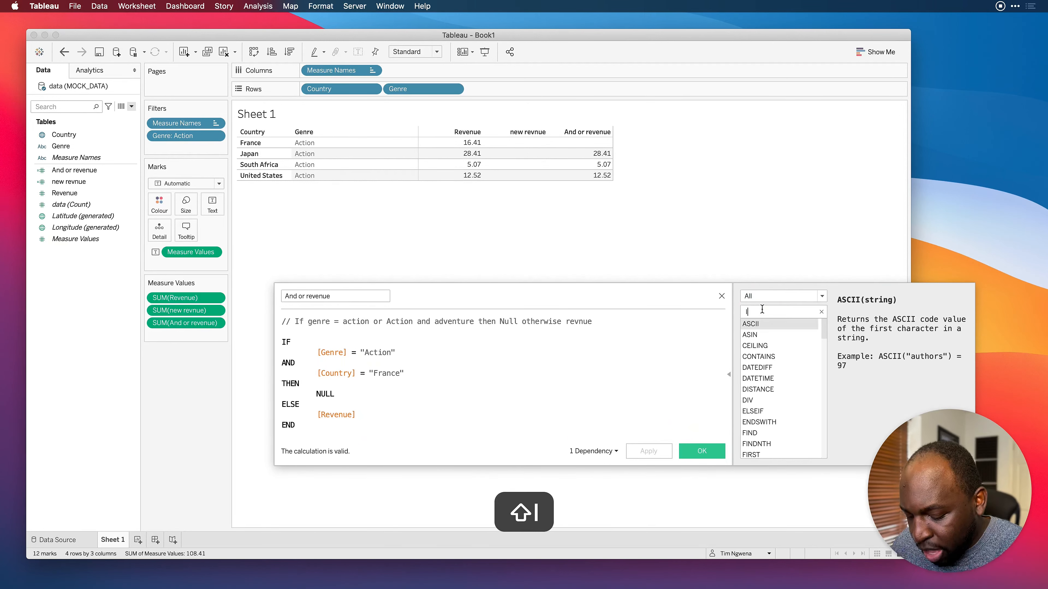
text(F)
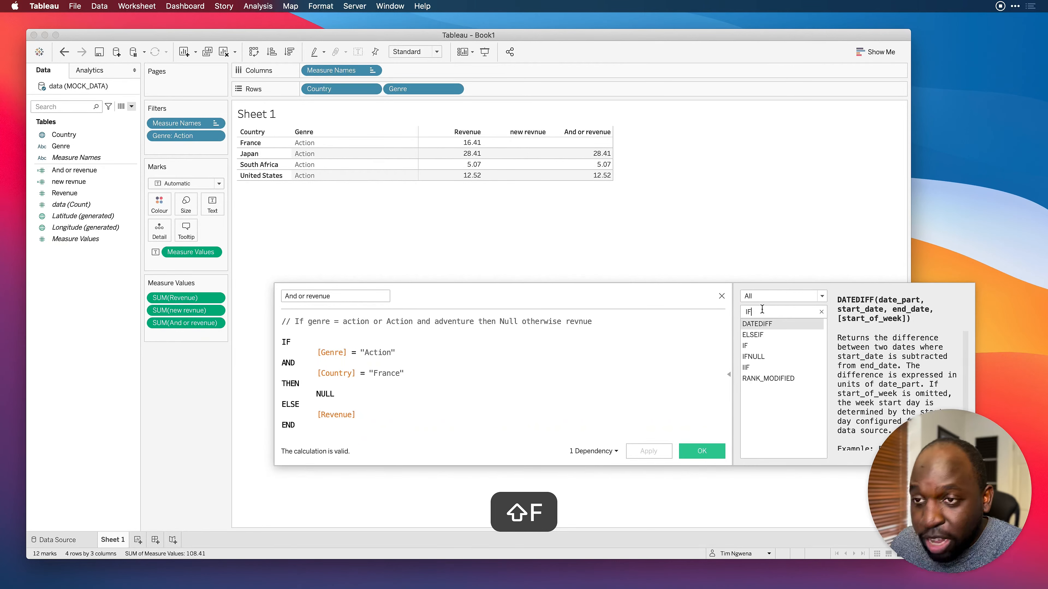
click(759, 369)
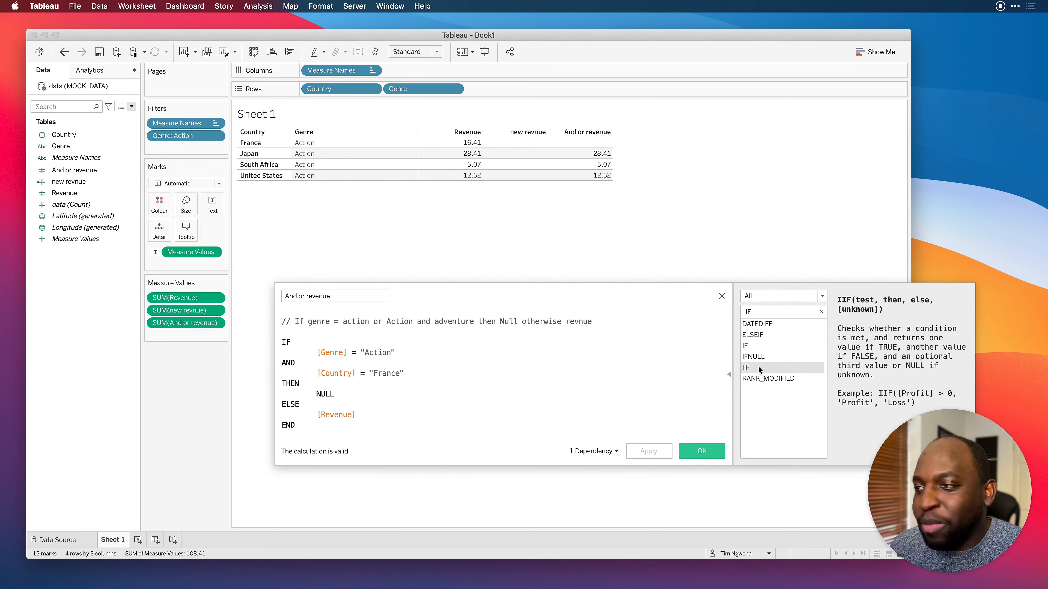
click(456, 362)
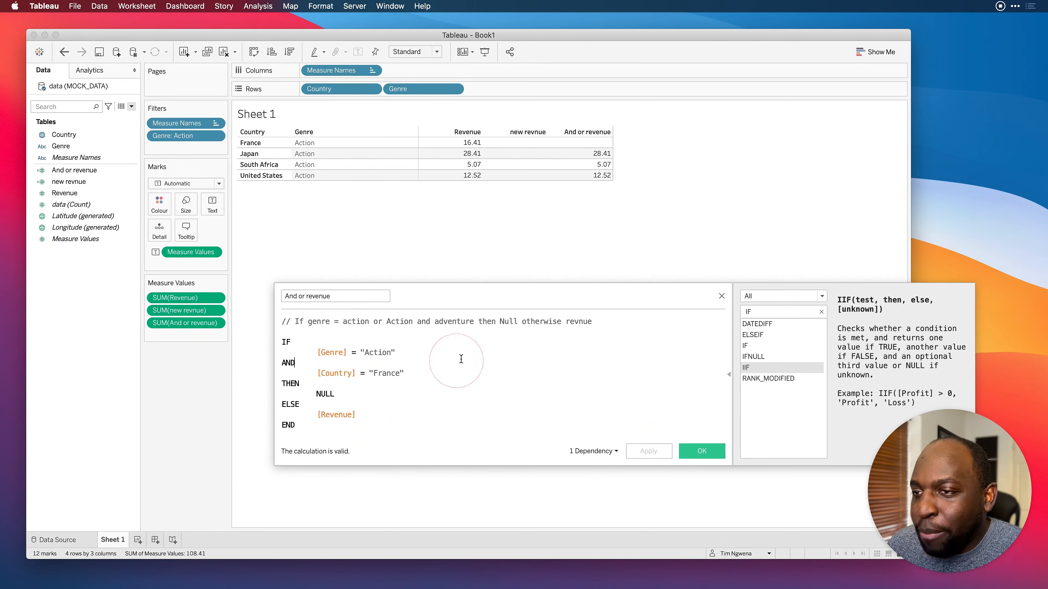
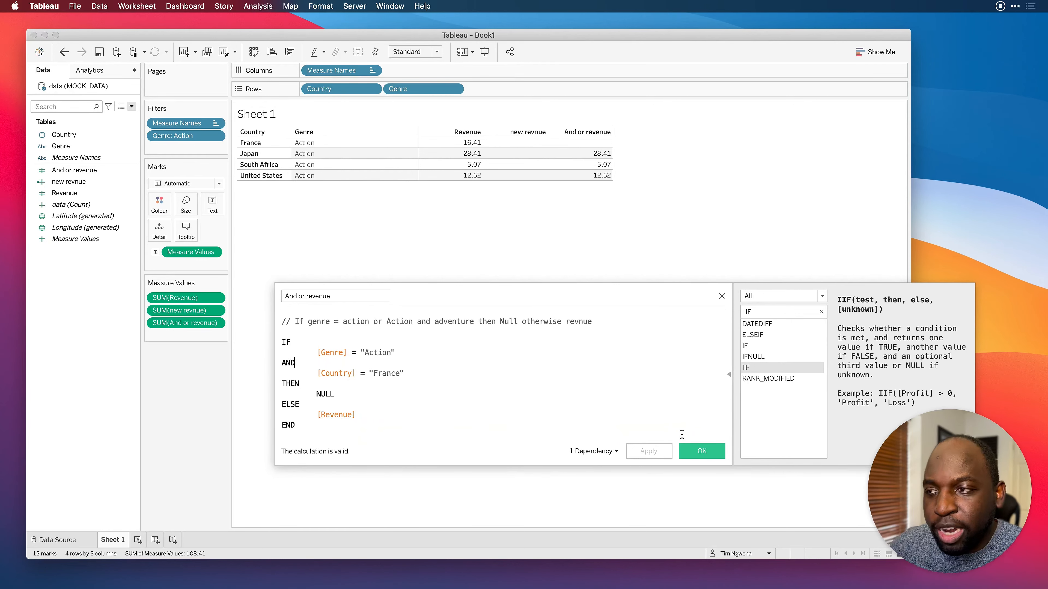
click(716, 451)
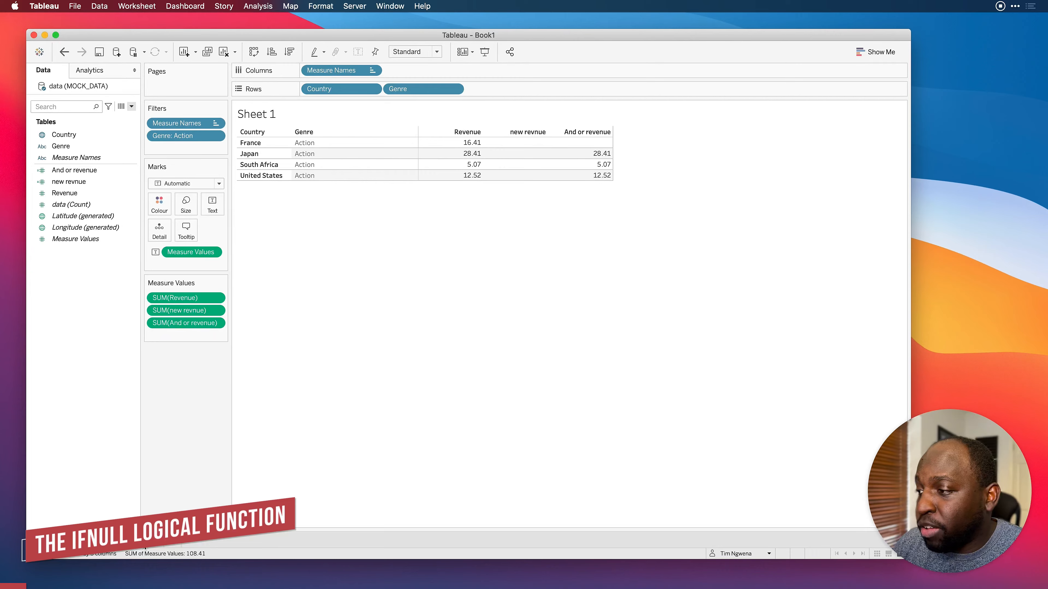
Step: Create a new worksheet with Country and Genre as rows and Revenue as the table values
click(138, 540)
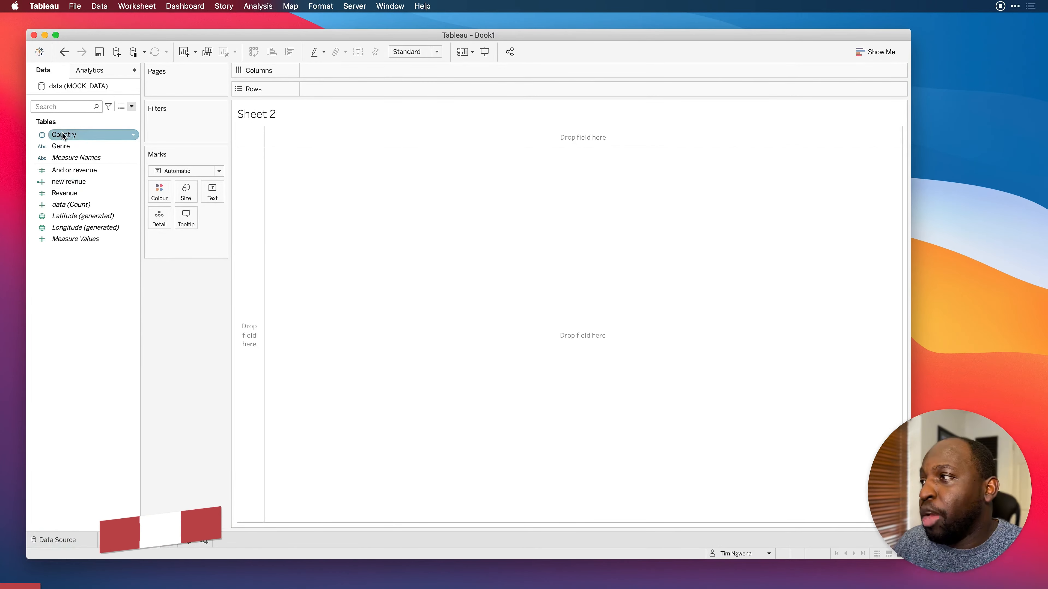
drag(66, 135, 413, 91)
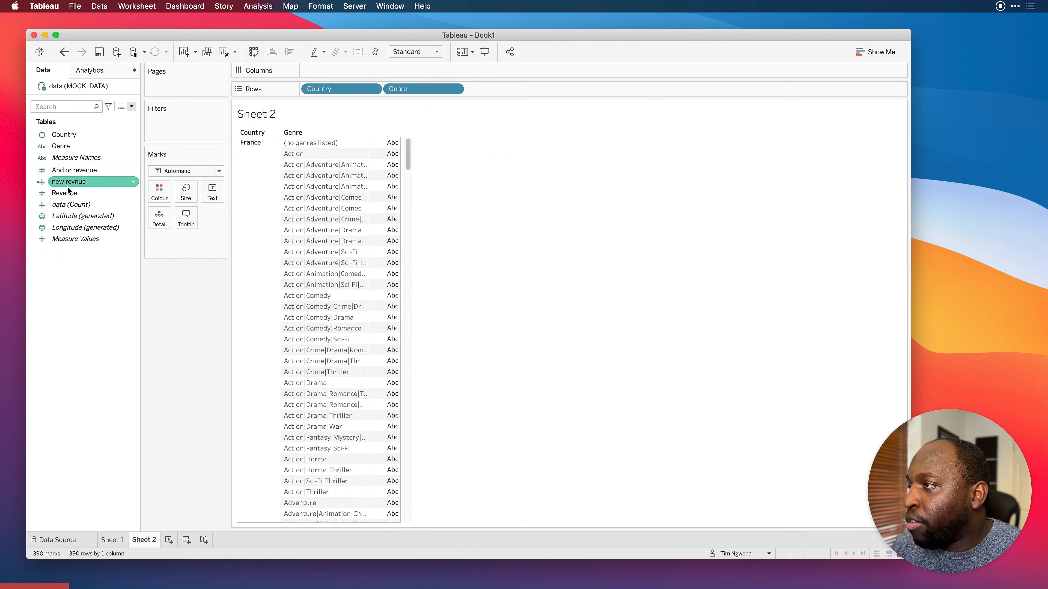
drag(68, 190, 391, 145)
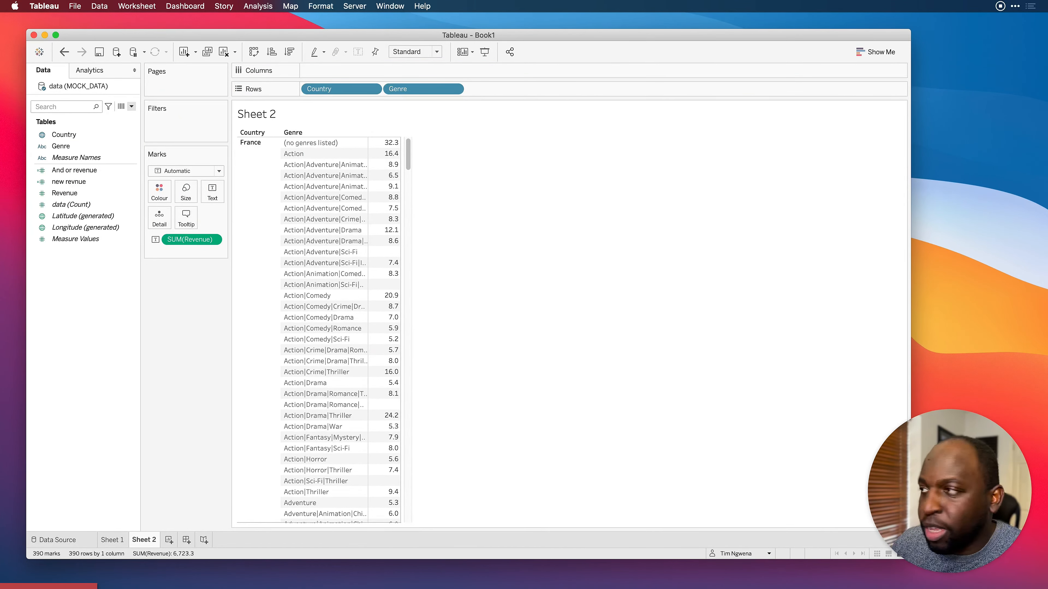
Step: Start a new calculated field and insert the IFNULL function found by searching the function reference for "If"
click(132, 107)
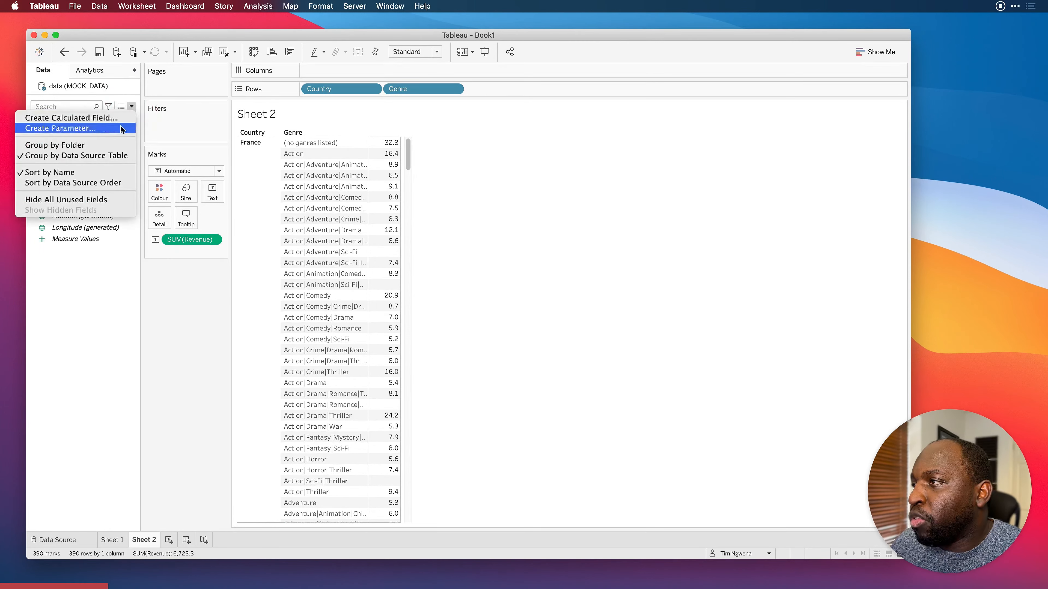
click(95, 119)
click(759, 313)
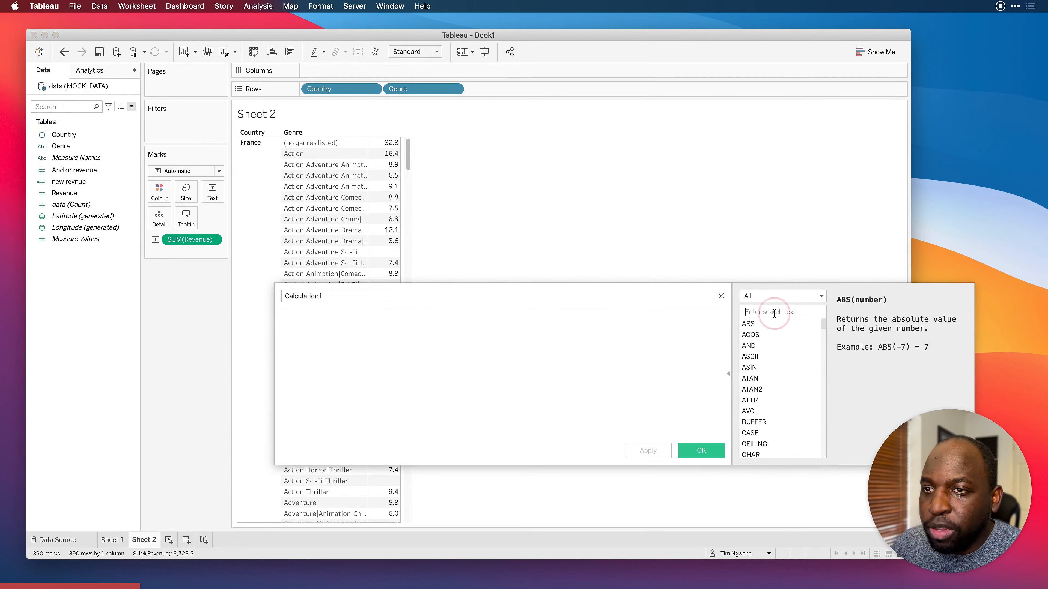
text(If)
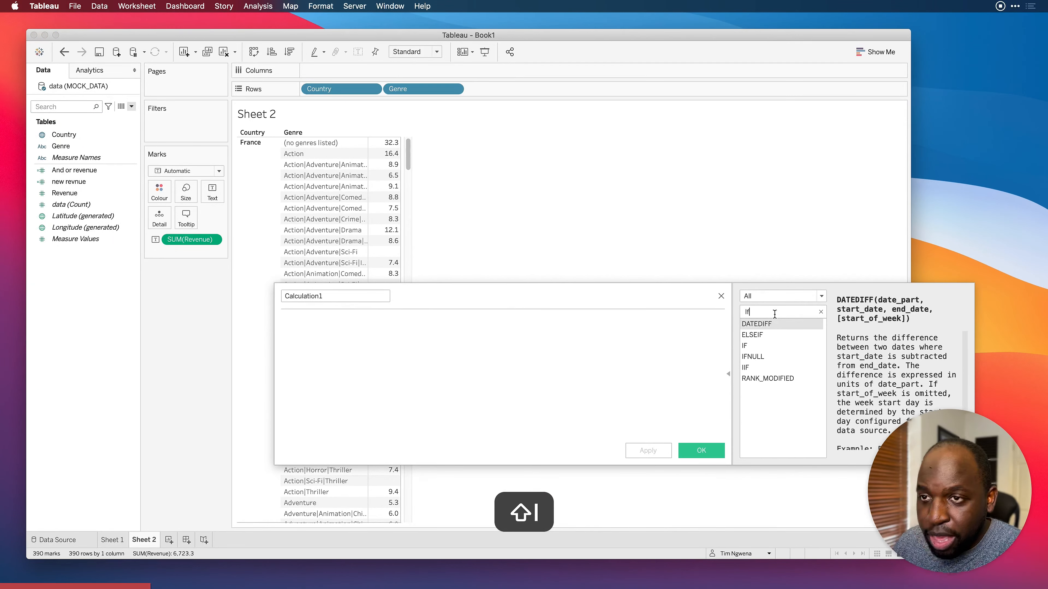
double_click(758, 357)
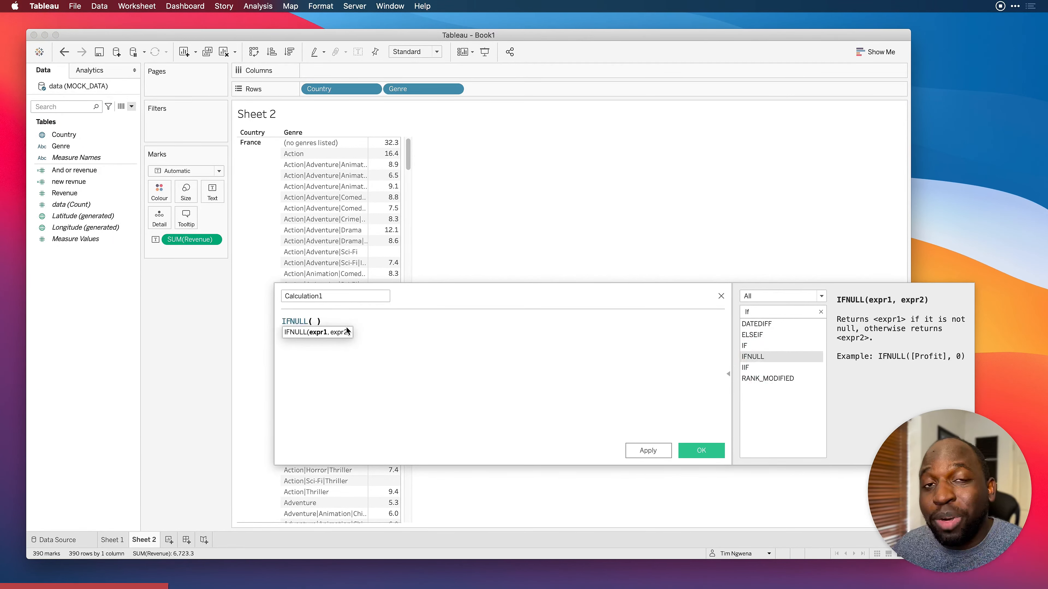
Step: Fill in the IFNULL function with the Revenue field as first expression and 0 as the replacement value
click(315, 325)
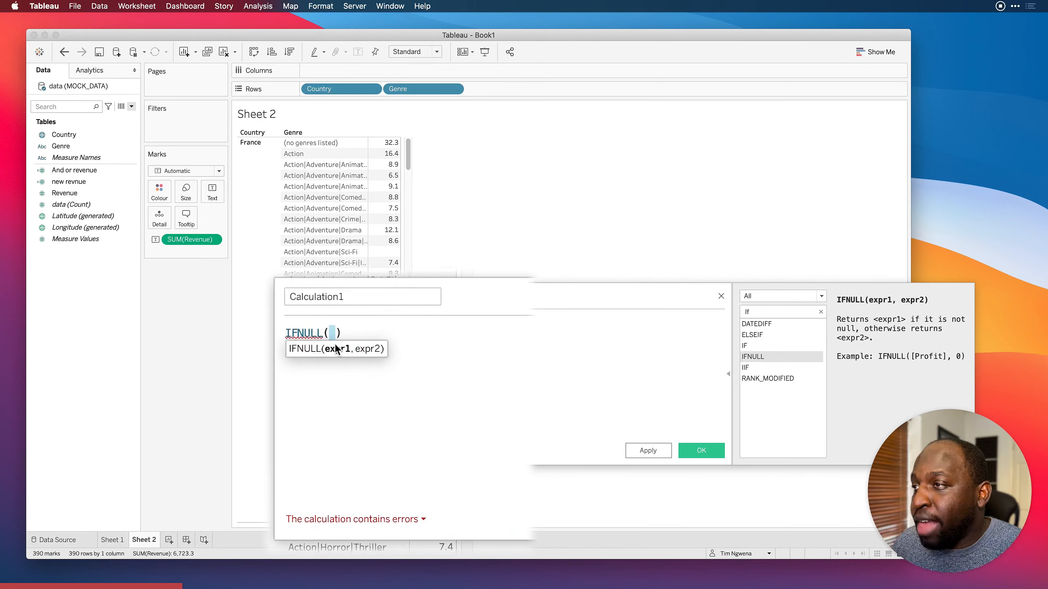
text(rev)
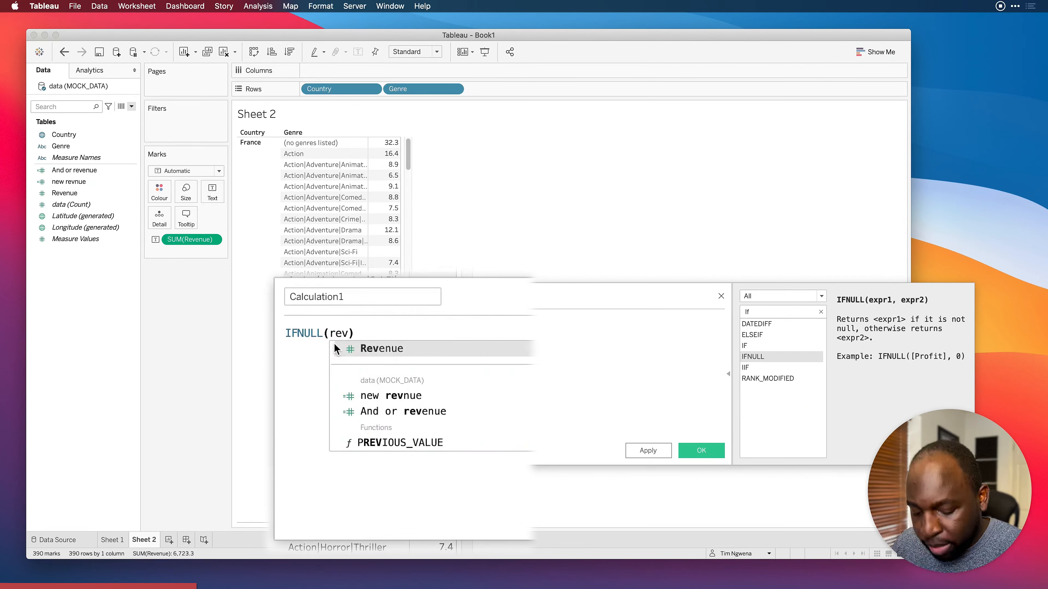
key(Return)
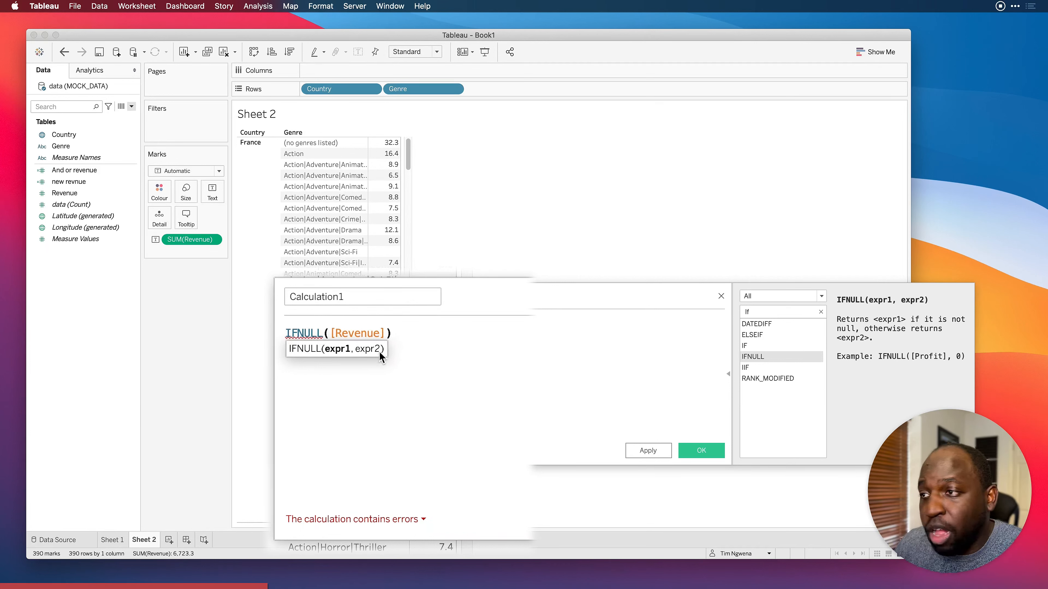
text(, )
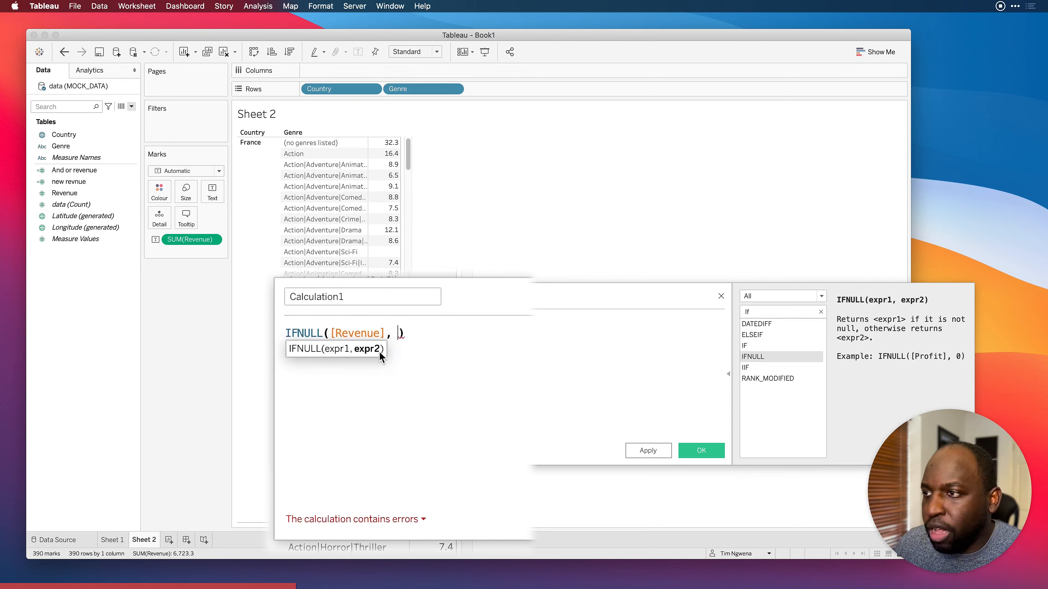
text(0)
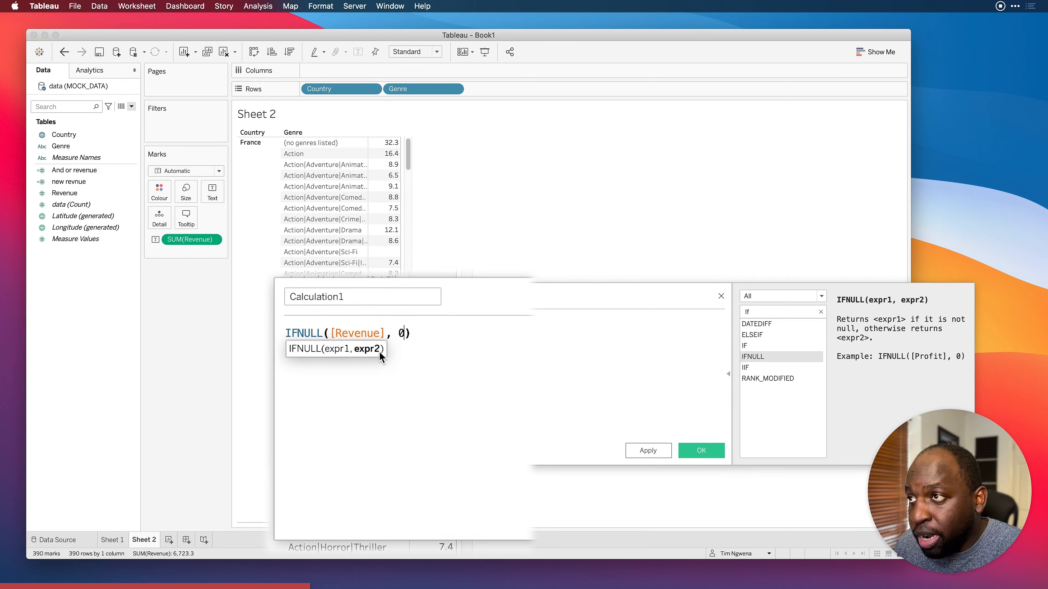
Step: Name the calculated field "Revenue ifnull" and apply it
drag(351, 300, 250, 298)
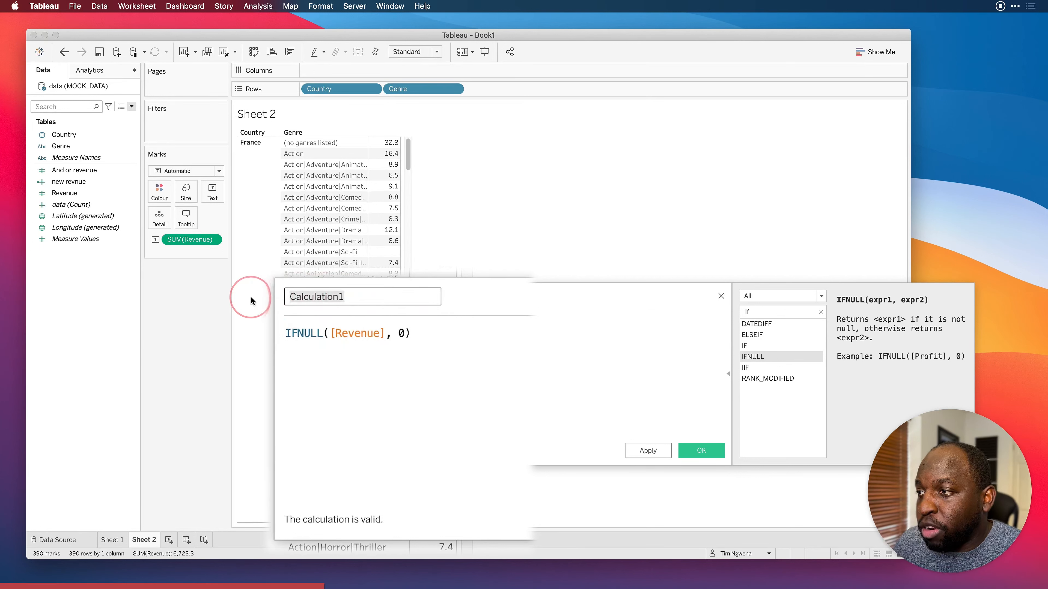
text(Revenue )
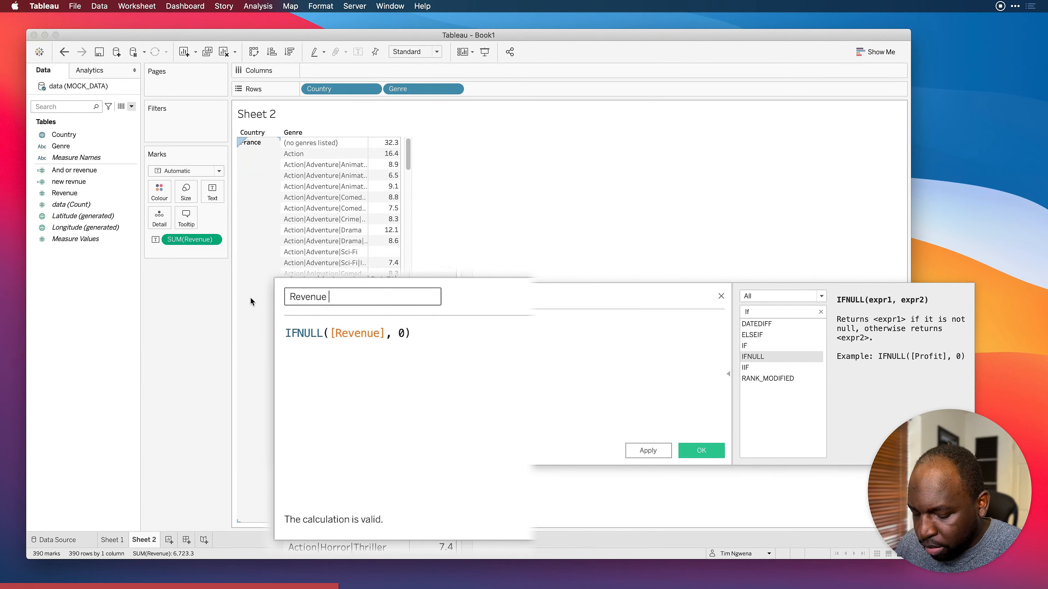
text(ifnoull)
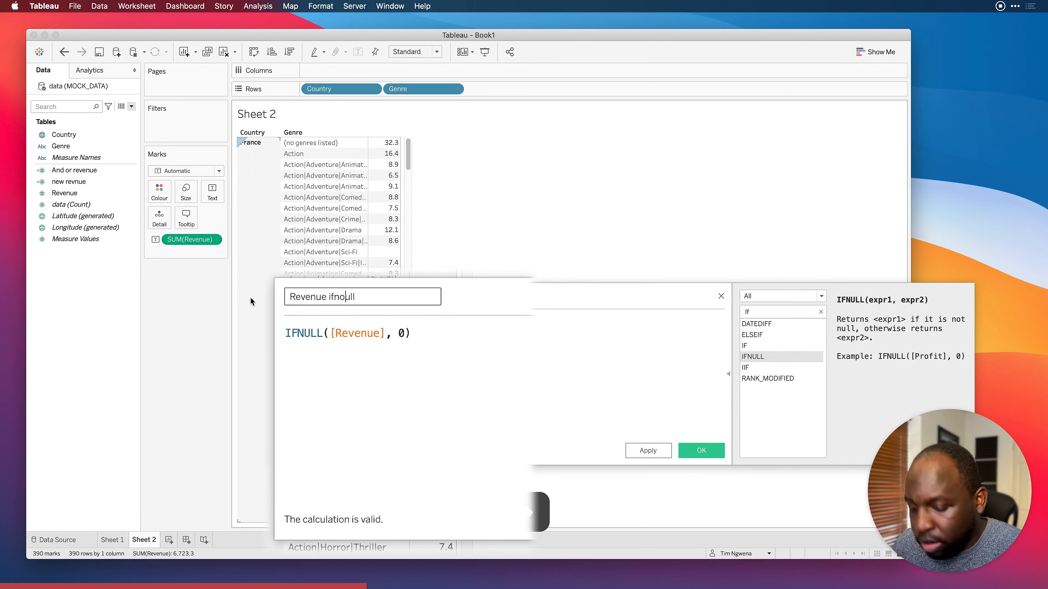
key(Left)
key(Left)
key(Left)
key(BackSpace)
click(528, 355)
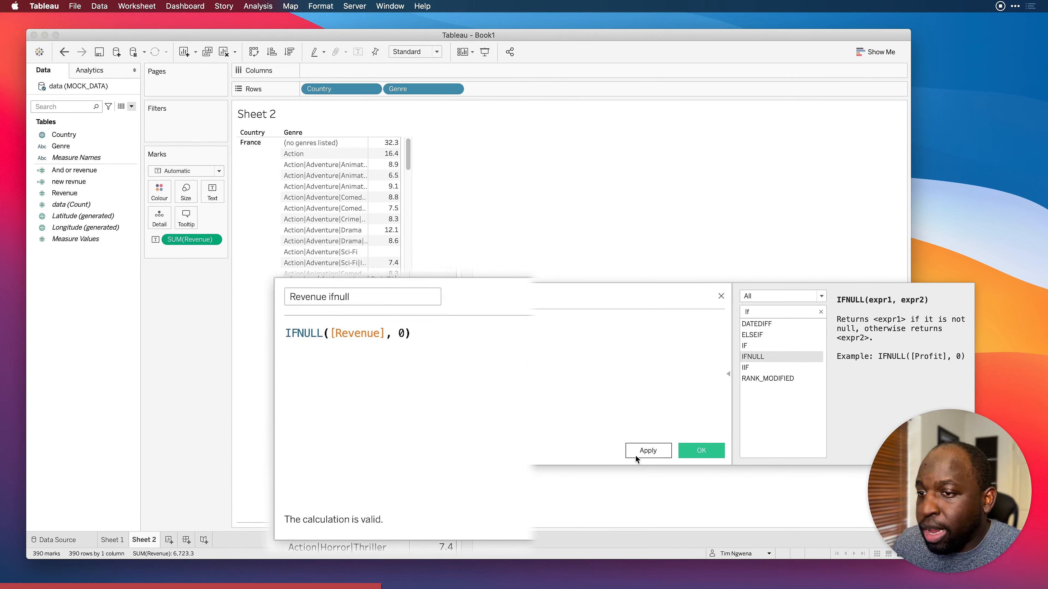
click(650, 454)
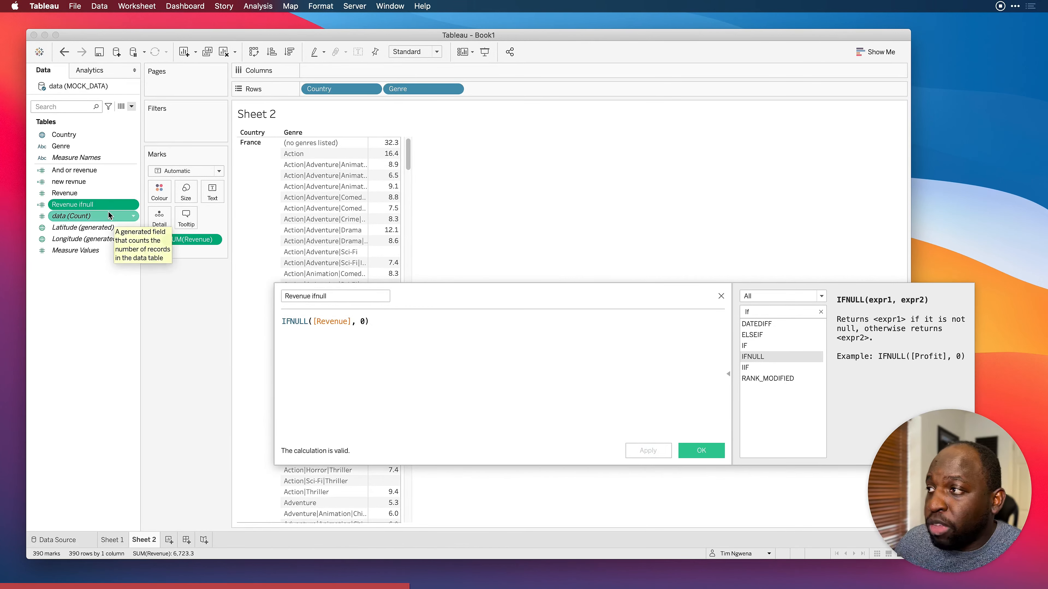
Step: Add the Revenue ifnull field to the table as a second value column beside Revenue
drag(79, 206, 397, 175)
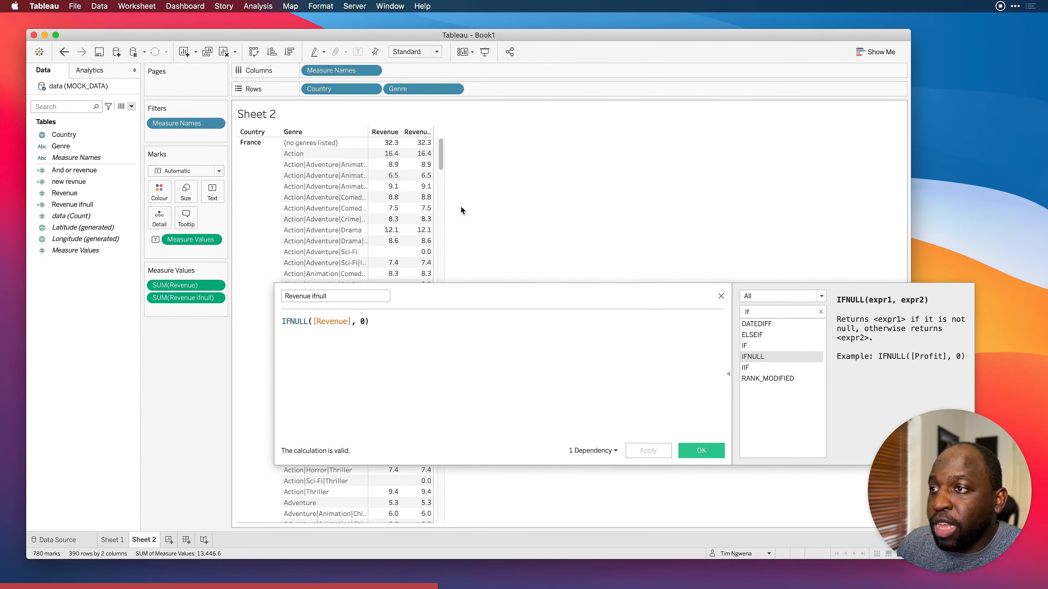
scroll(438, 161, down, 4)
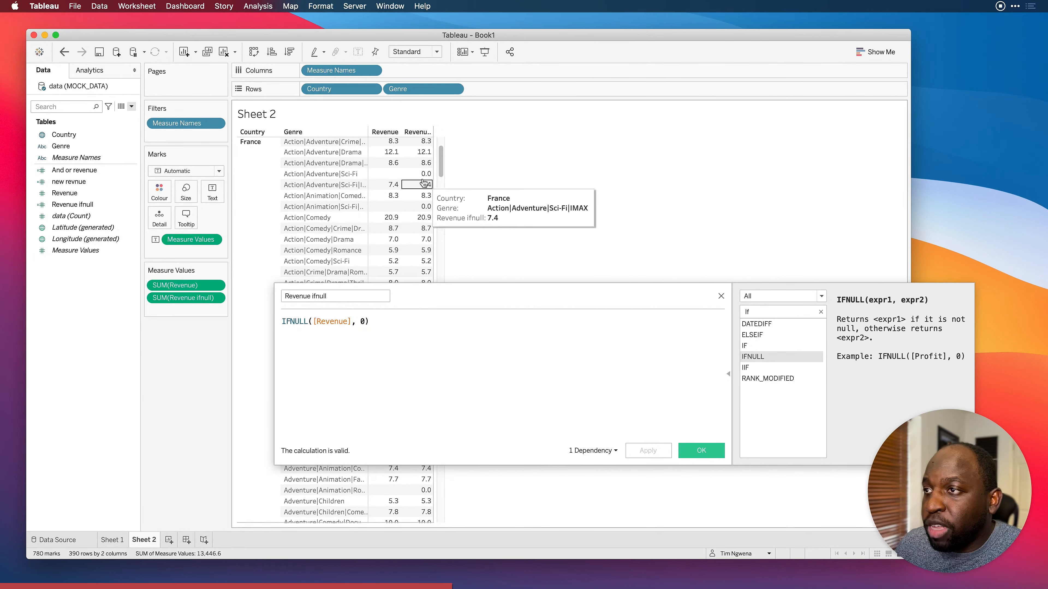
Step: Draw two blue annotation arrows at the 0.0 values in the Revenue ifnull column, and clear them
key(ctrl)
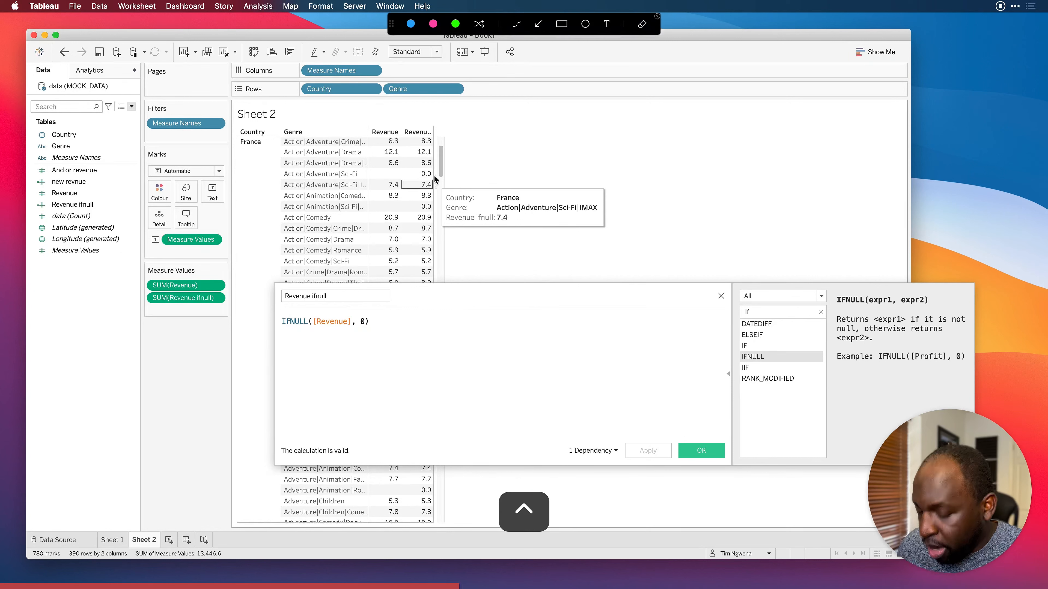
click(538, 24)
drag(509, 171, 443, 173)
drag(473, 249, 431, 212)
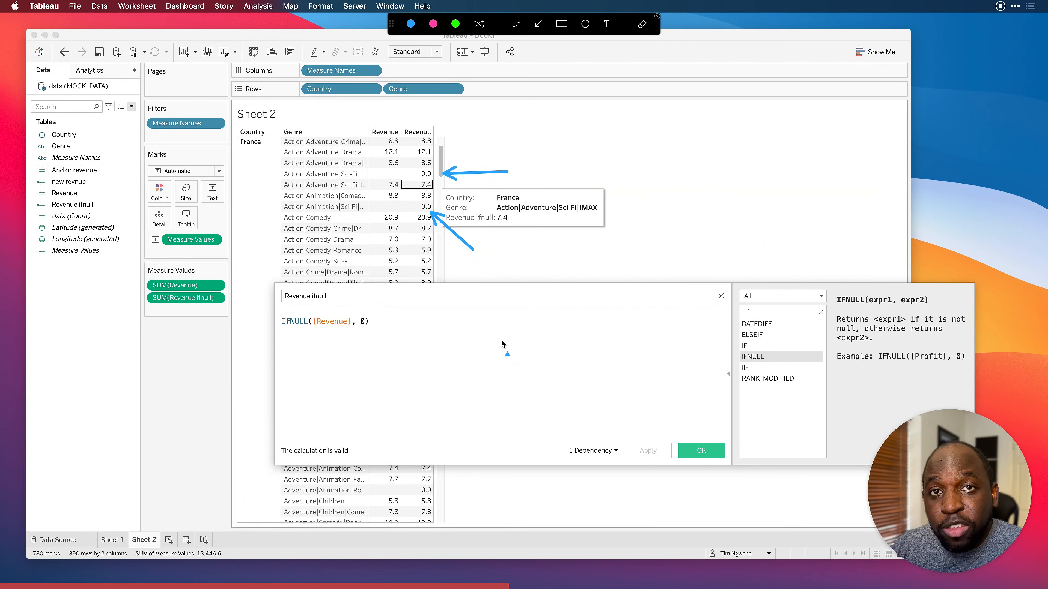
key(ctrl)
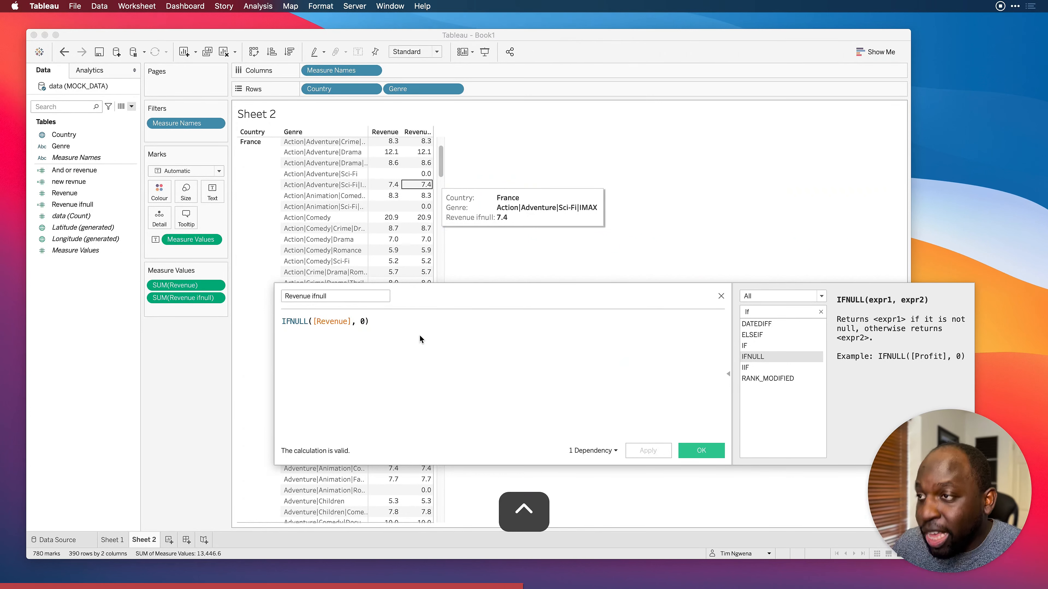
click(394, 329)
key(Return)
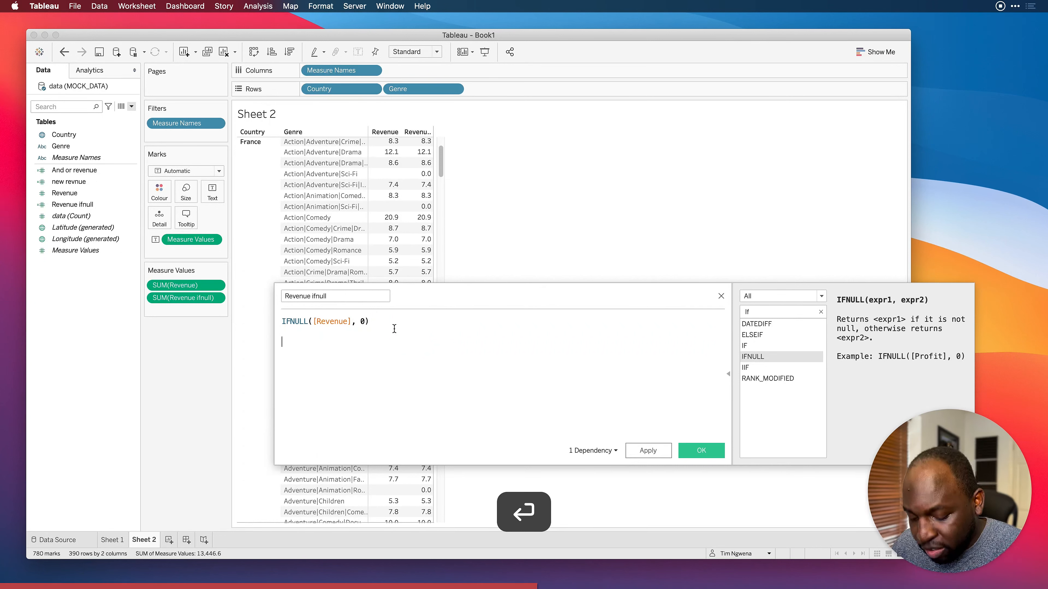
text(// IF )
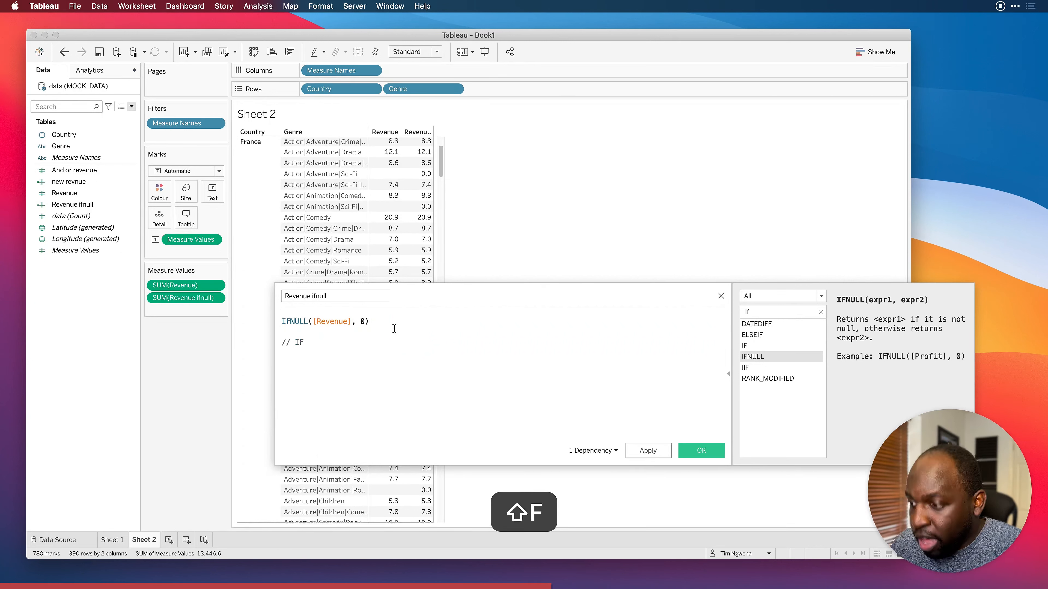
text(revnue)
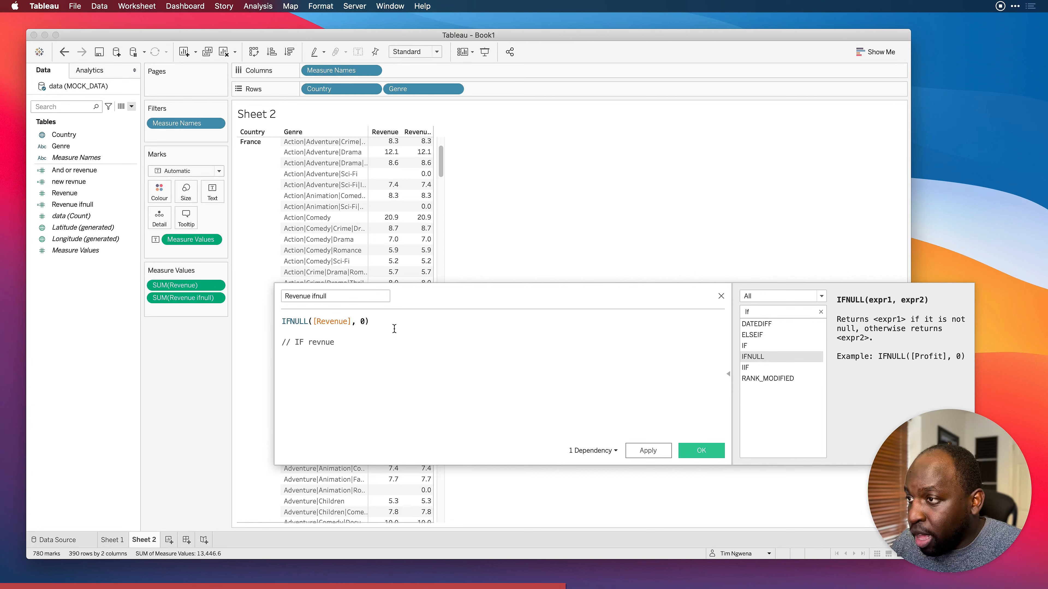
key(BackSpace)
key(BackSpace)
key(BackSpace)
key(BackSpace)
key(BackSpace)
key(BackSpace)
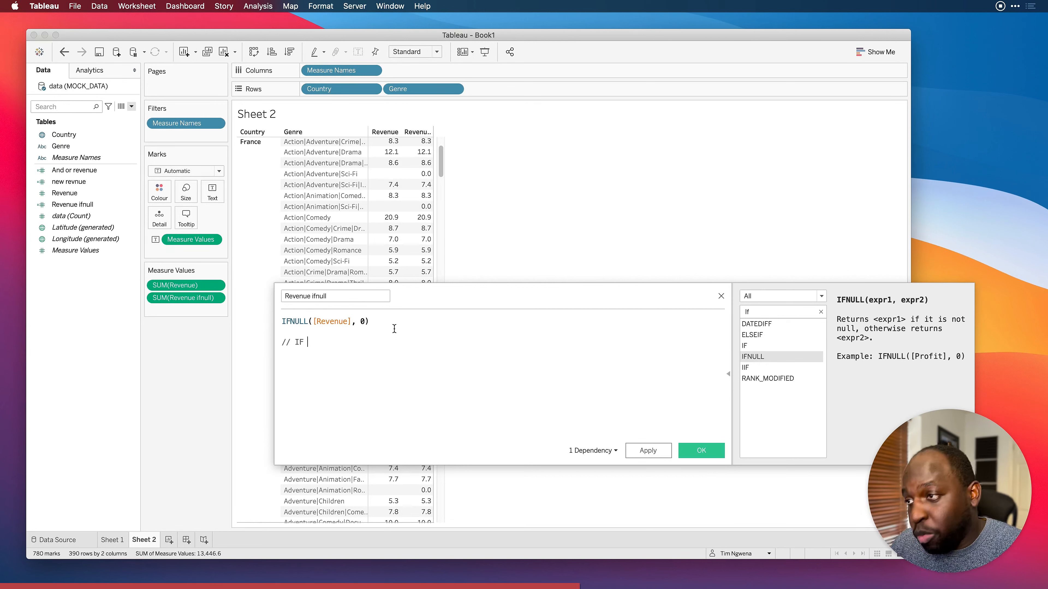
text(IS)
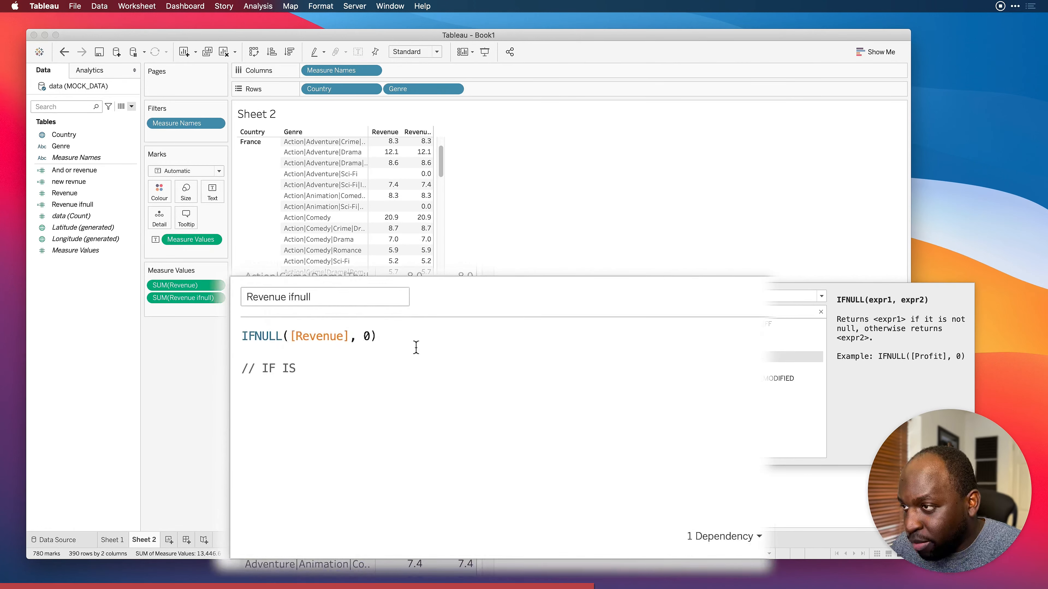
text(NU)
key(BackSpace)
key(BackSpace)
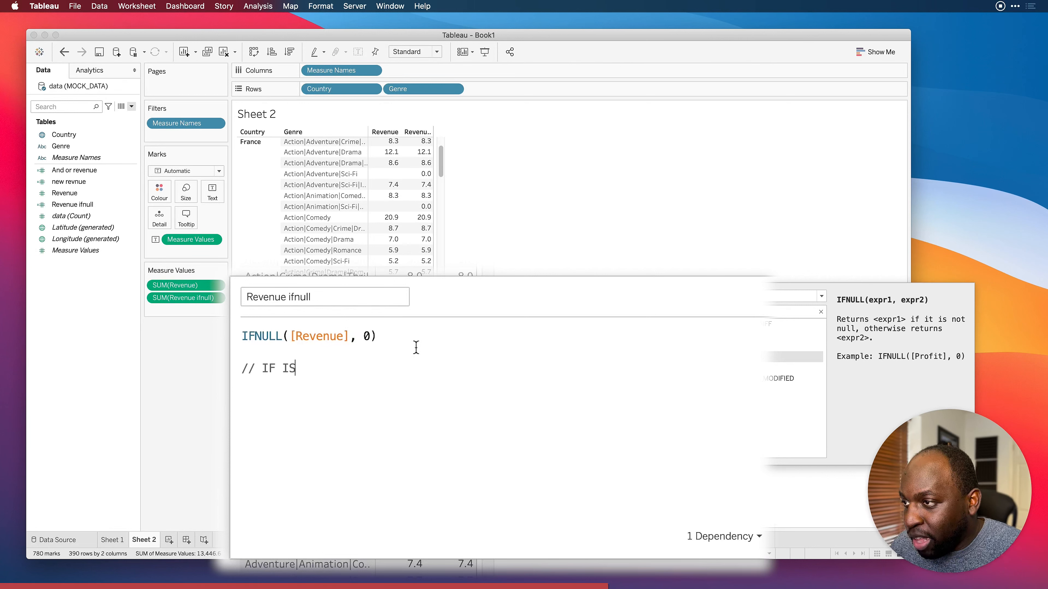
key(BackSpace)
key(BackSpace)
key(BackSpace)
key(BackSpace)
key(BackSpace)
key(BackSpace)
key(BackSpace)
key(BackSpace)
key(BackSpace)
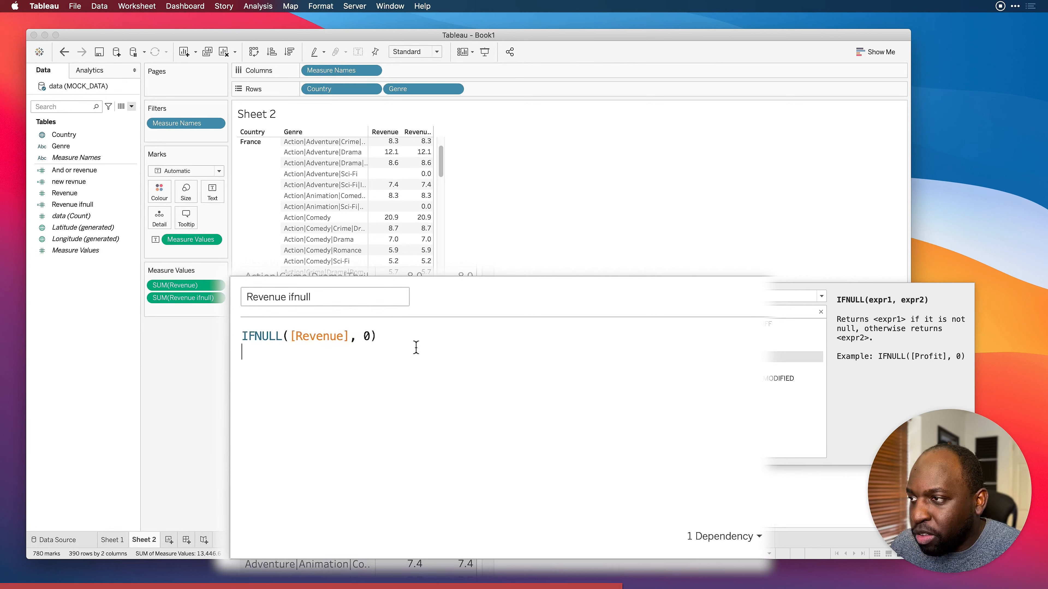
Step: Comment out the IFNULL formula and start a new formula below it with IF ISNULL([Revenue])
text(//)
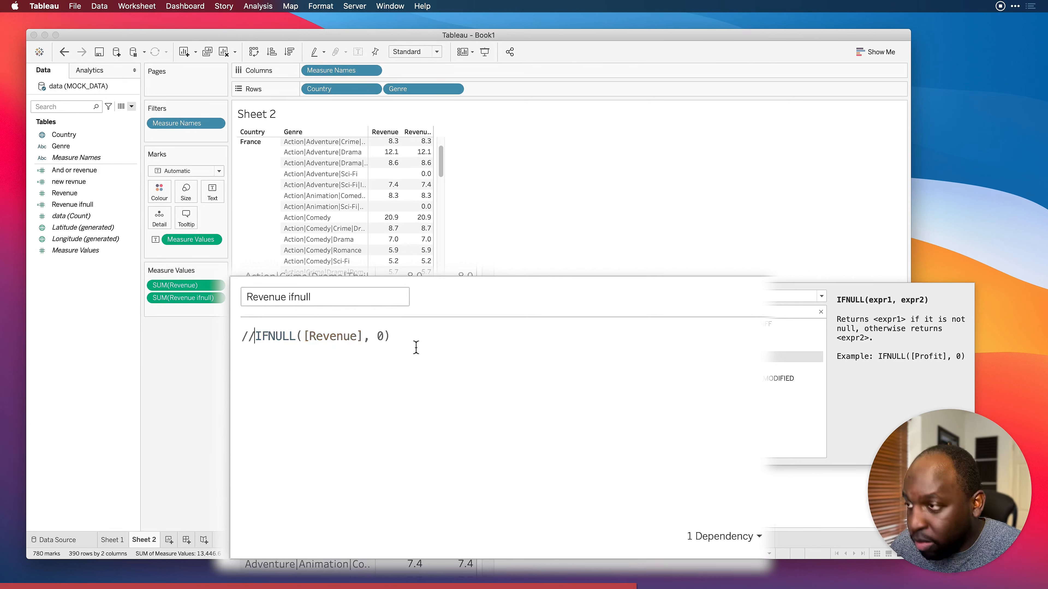
key(Return)
text(I)
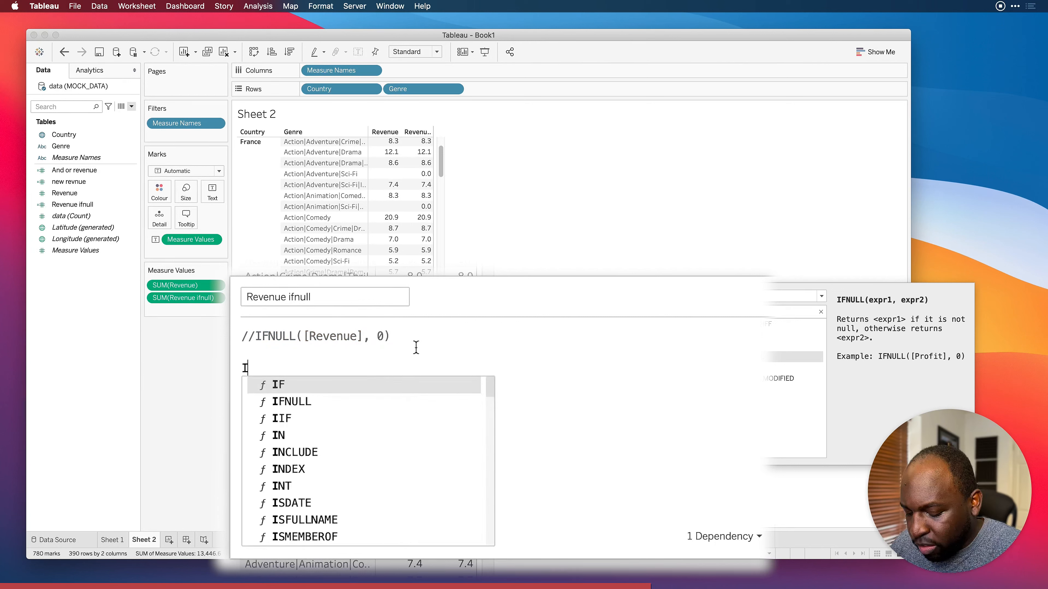
text(F is)
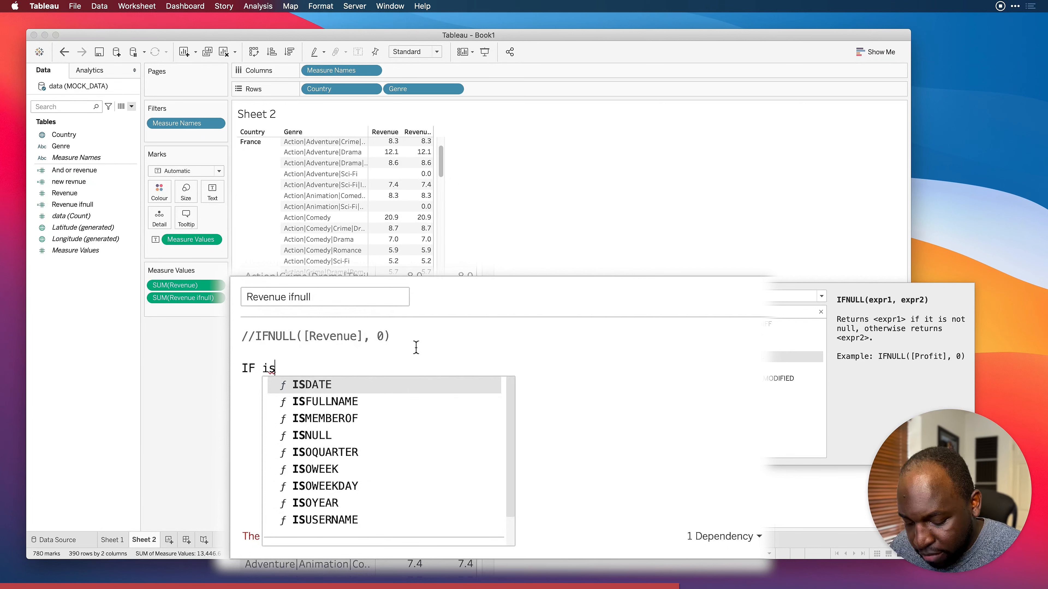
key(Down)
key(Down)
key(Down)
key(Return)
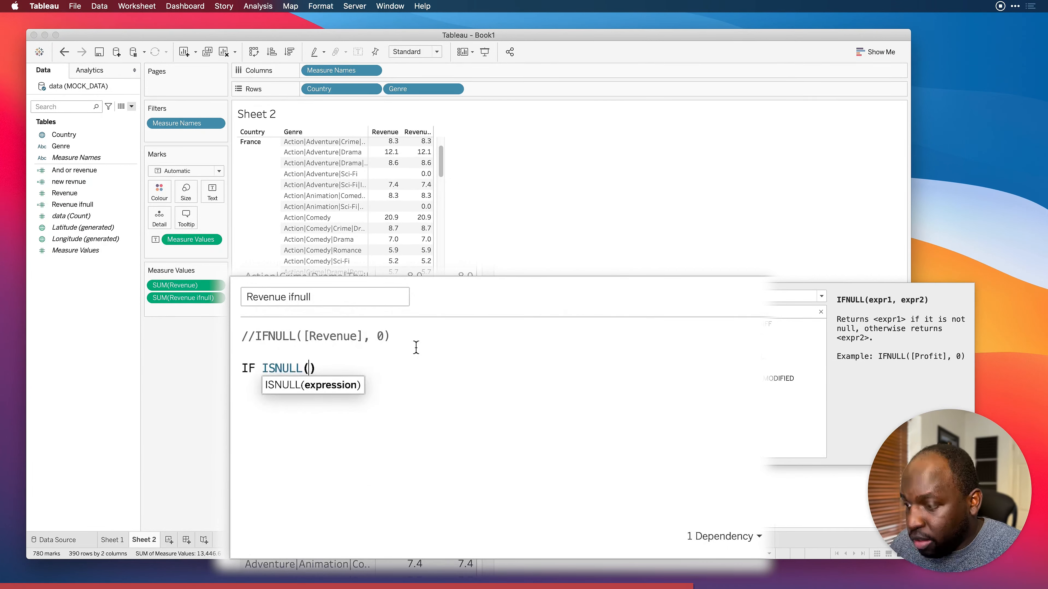
text(Reve)
key(Return)
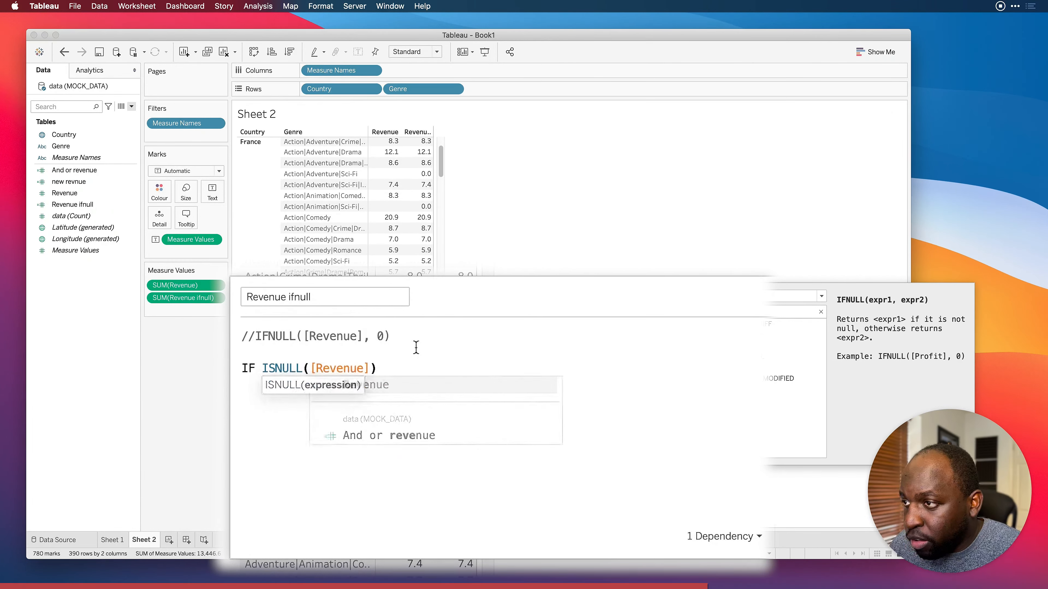
Step: Complete the ISNULL condition with THEN 0 ELSE [Revenue] END and apply the calculation
key(Right)
text(THEn)
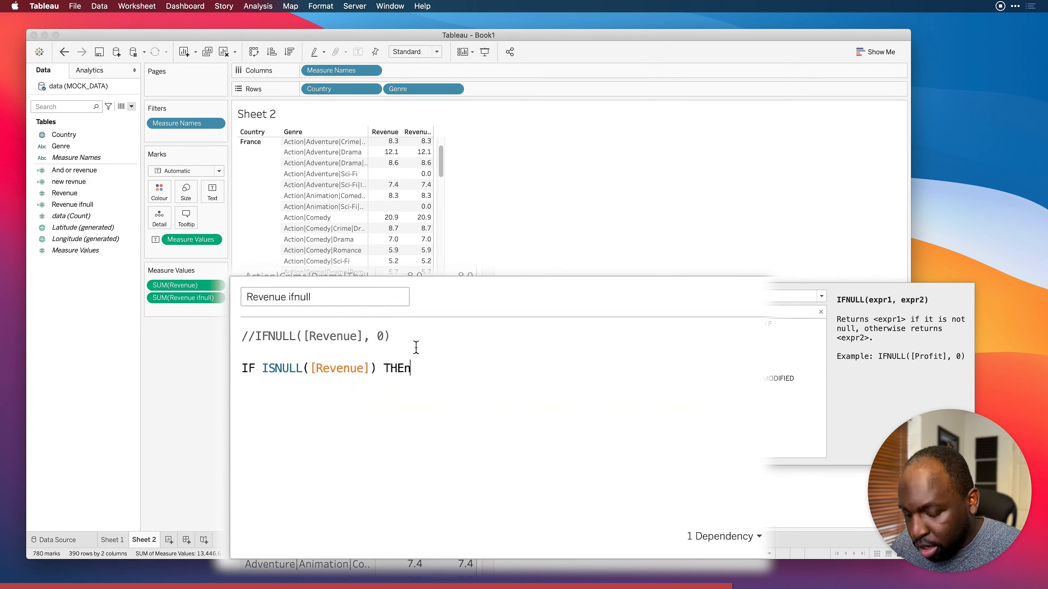
key(BackSpace)
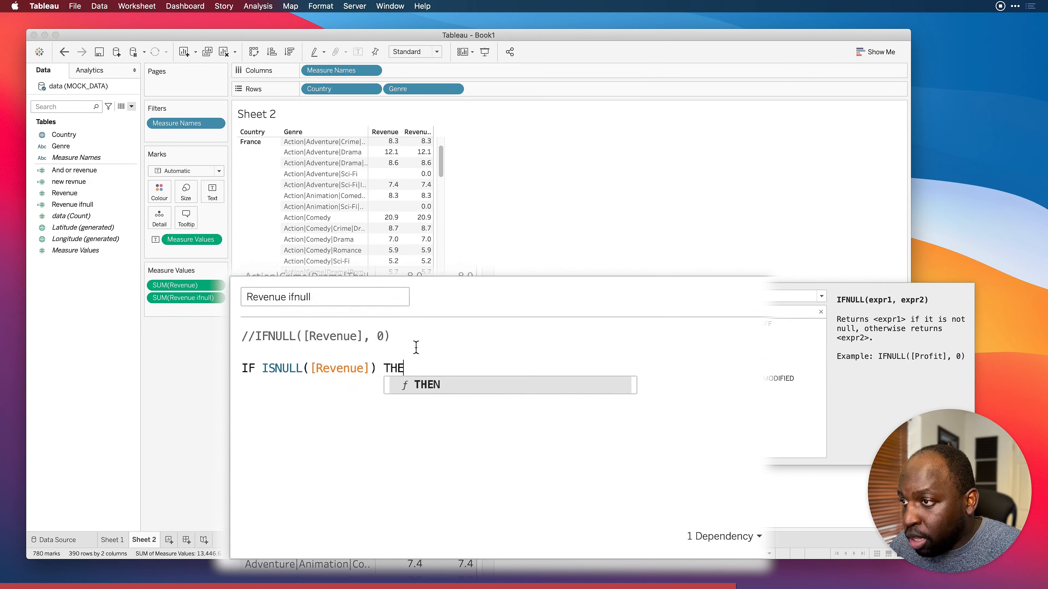
text(N )
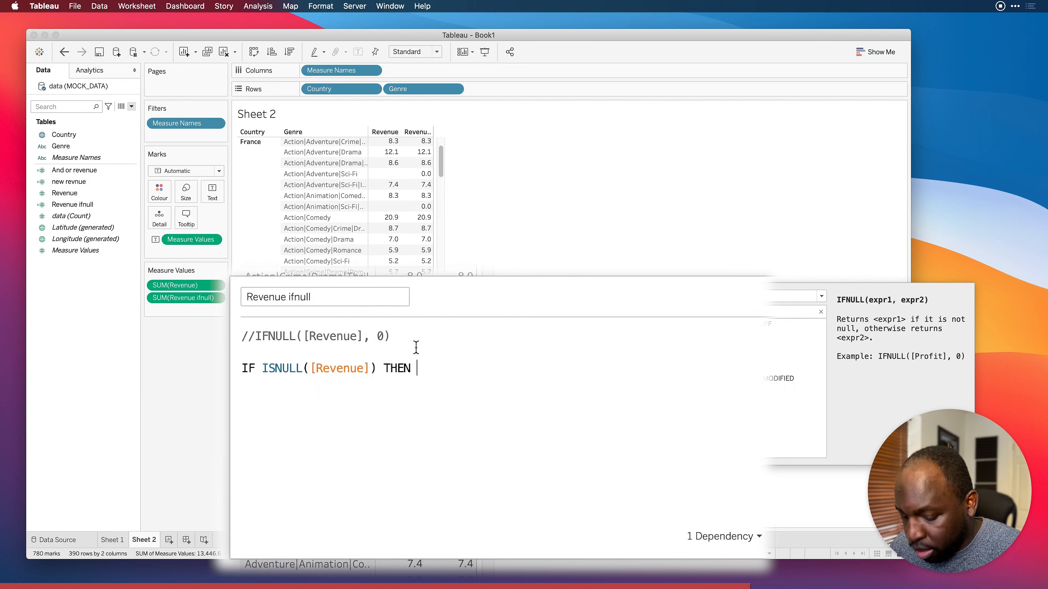
text(0 ELSE )
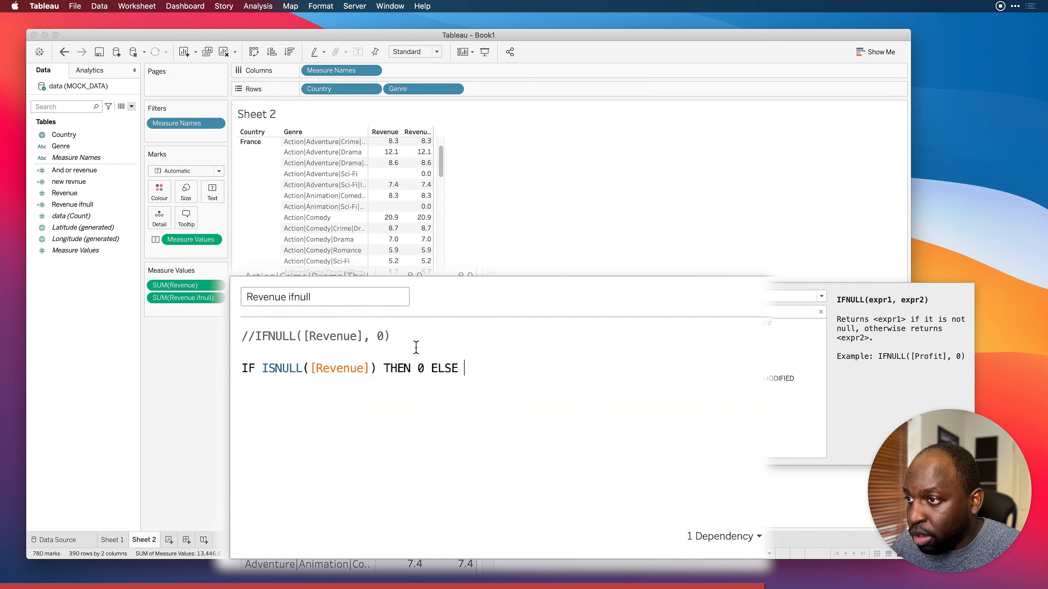
text(rev)
key(Return)
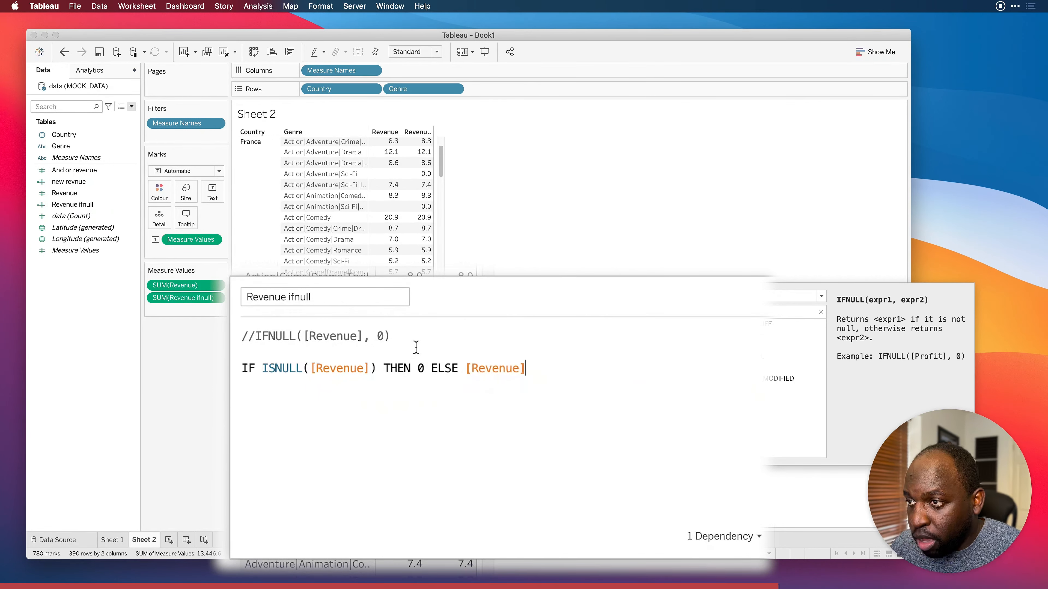
text(END)
key(Return)
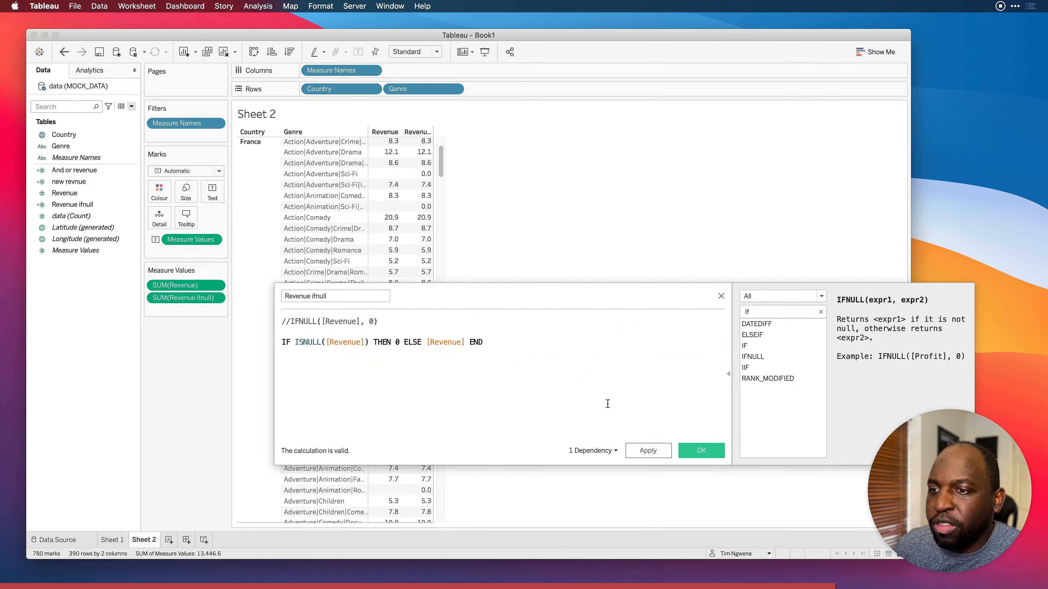
click(646, 451)
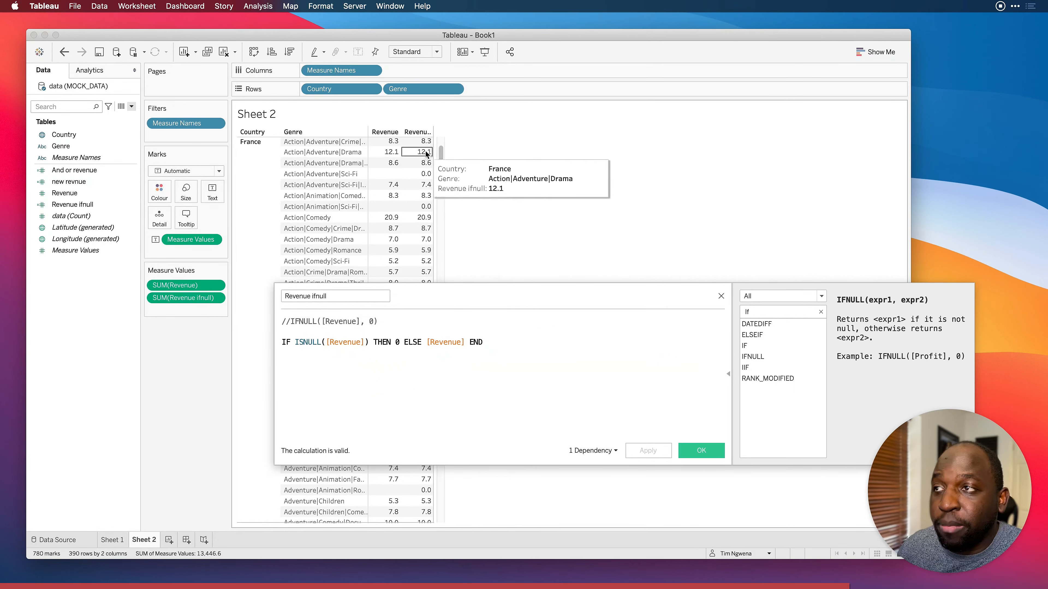
mouse_move(429, 185)
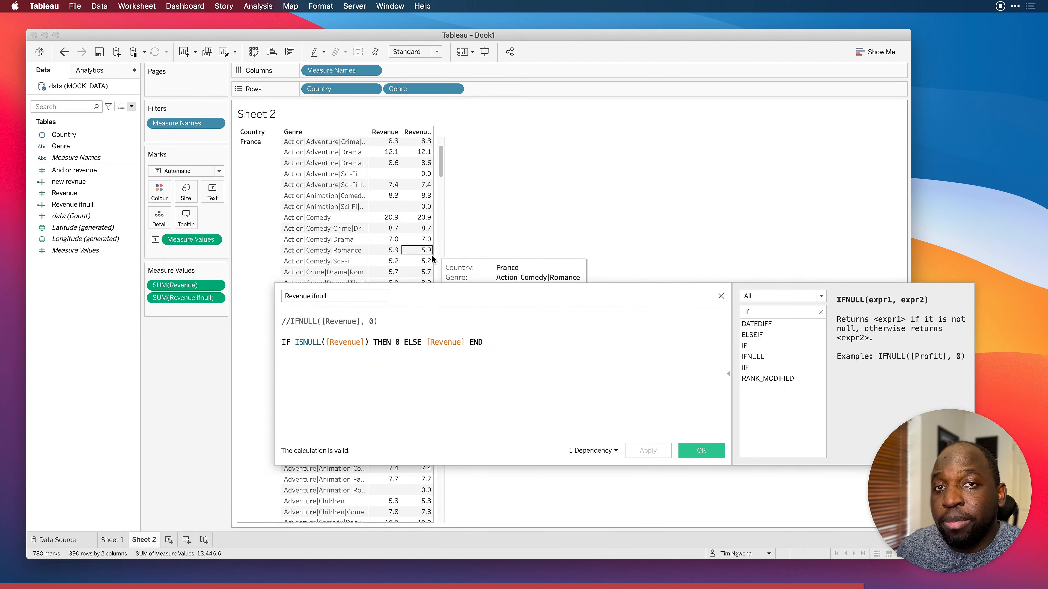
Step: Add the comment line // ZN () between the commented IFNULL formula and the ISNULL formula, and save the calculation
click(360, 390)
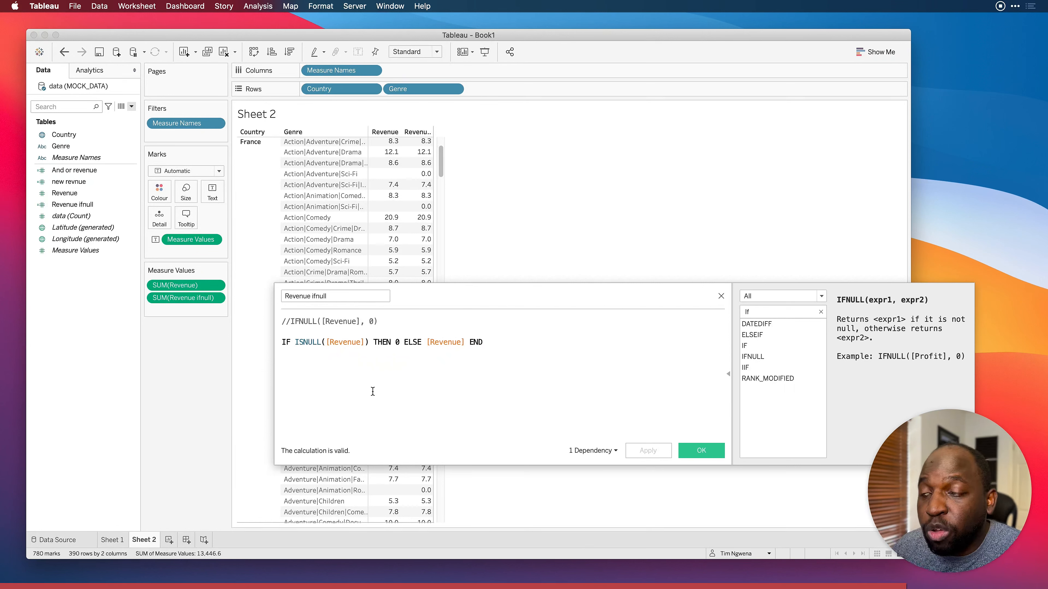
click(375, 321)
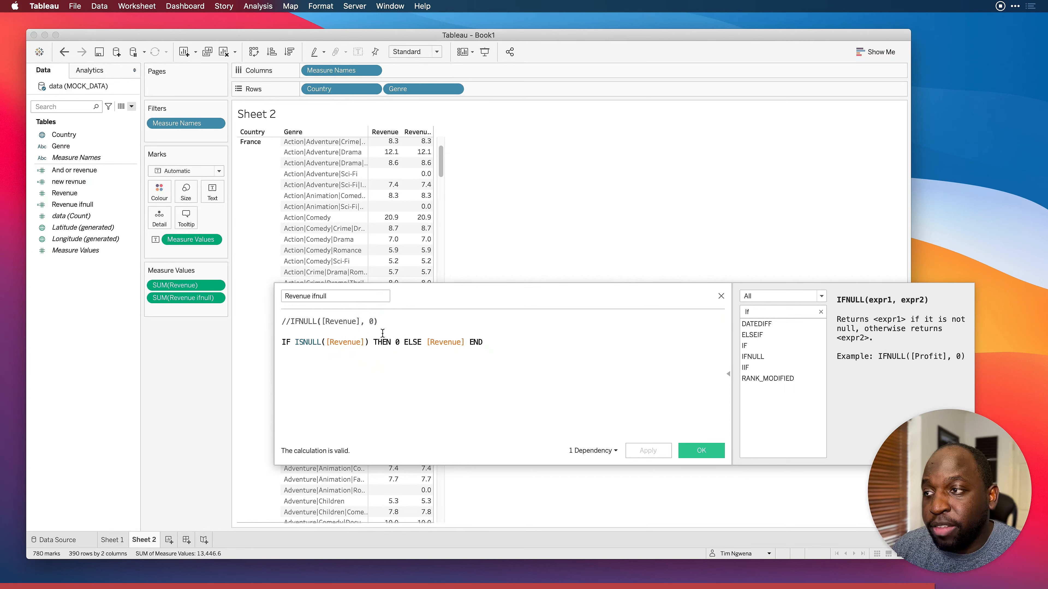
click(388, 323)
key(Return)
key(Return)
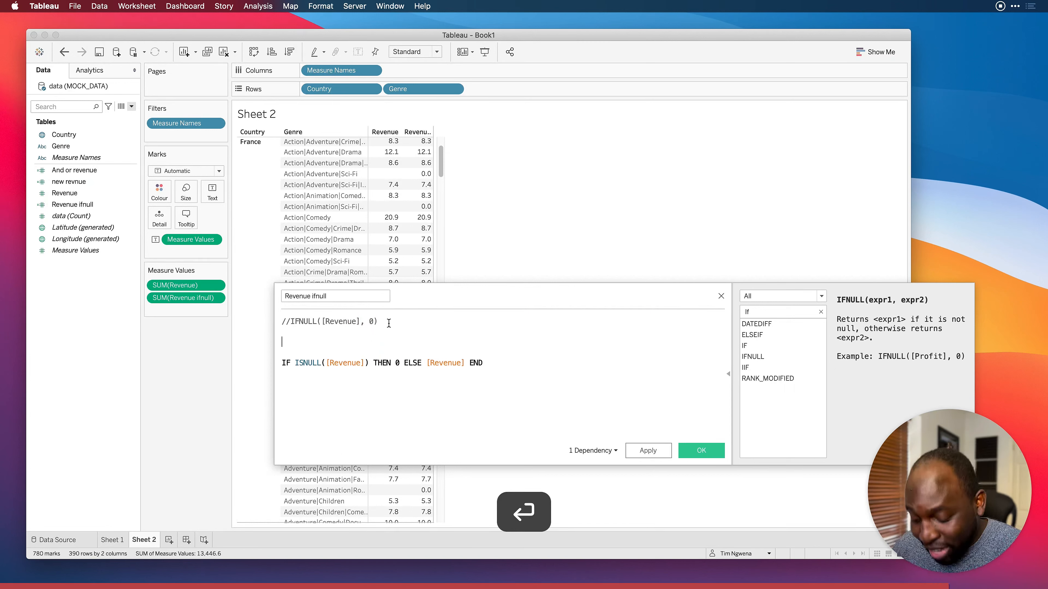
text(// )
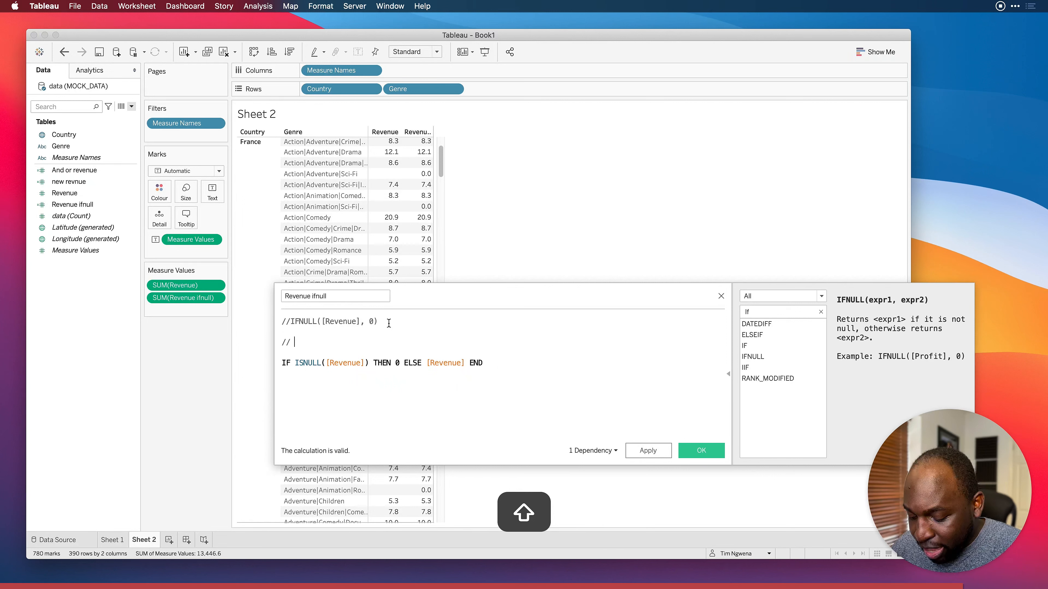
text(ZN ())
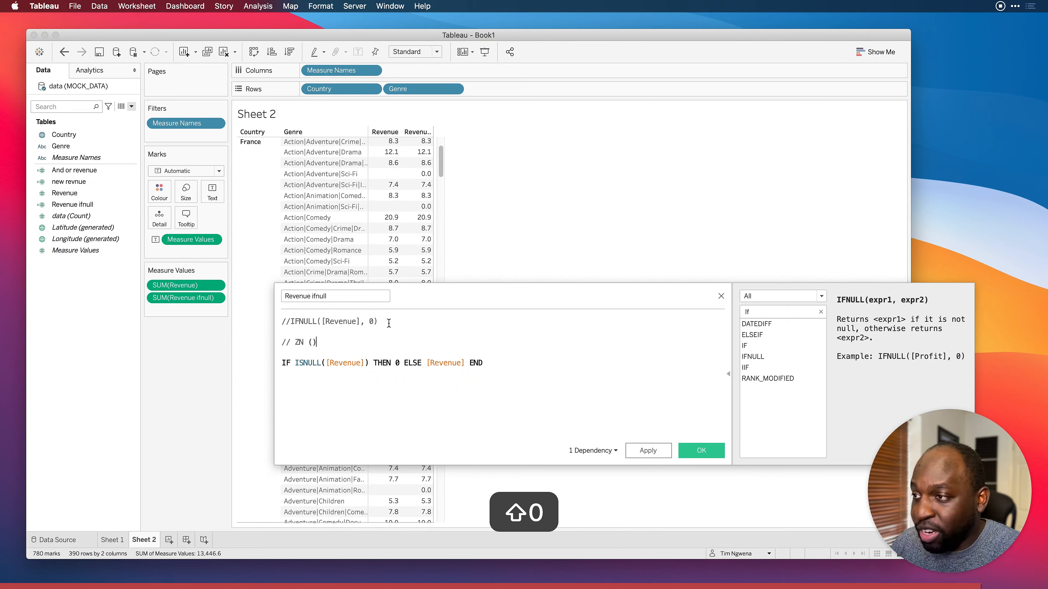
key(Left)
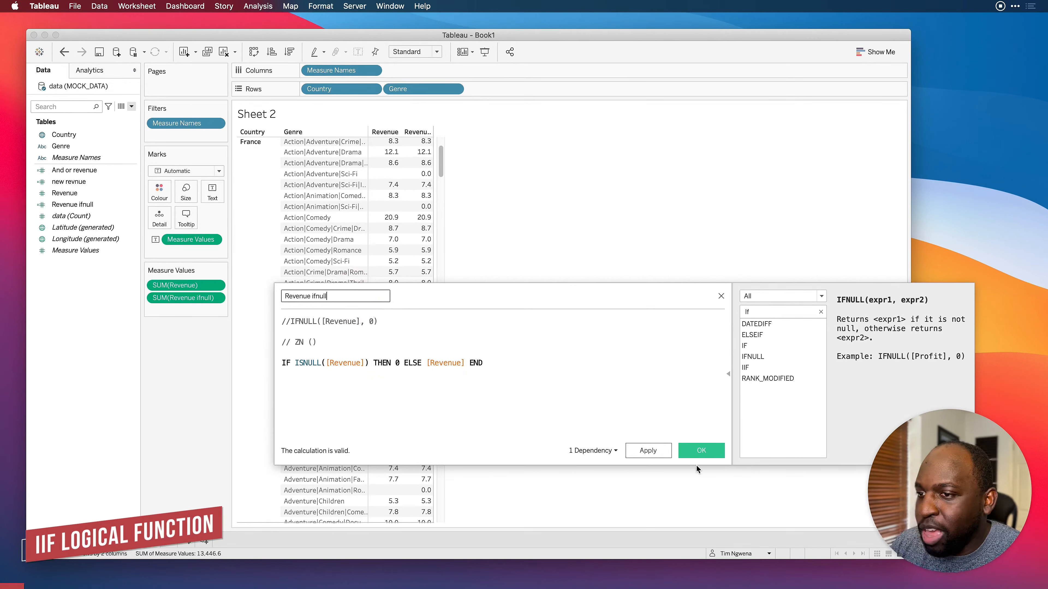
click(660, 451)
click(706, 454)
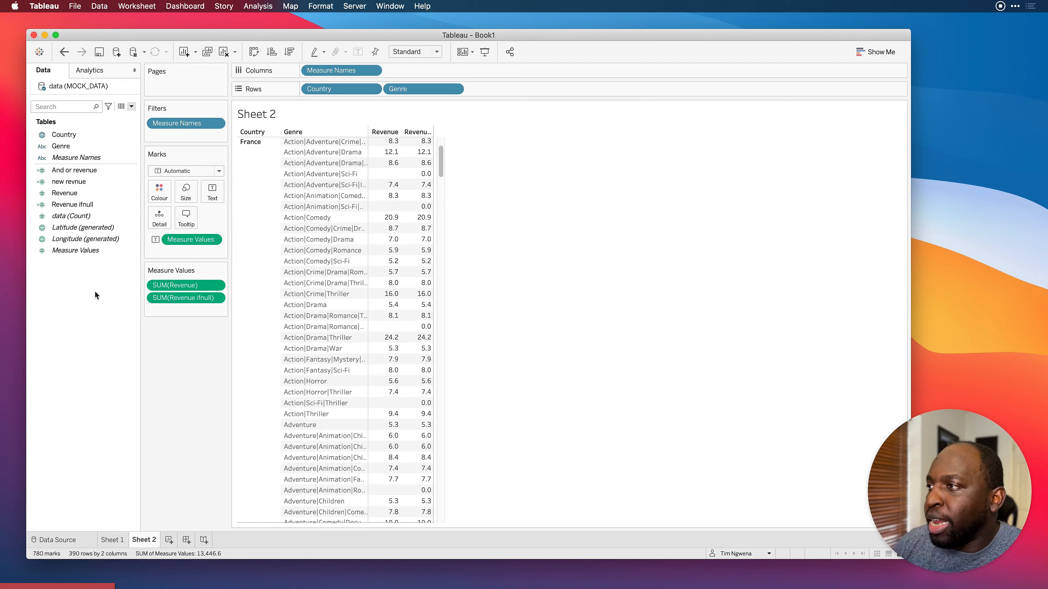
Step: Create a new calculated field, search the function list for IF and insert the IIF function into the formula
click(131, 106)
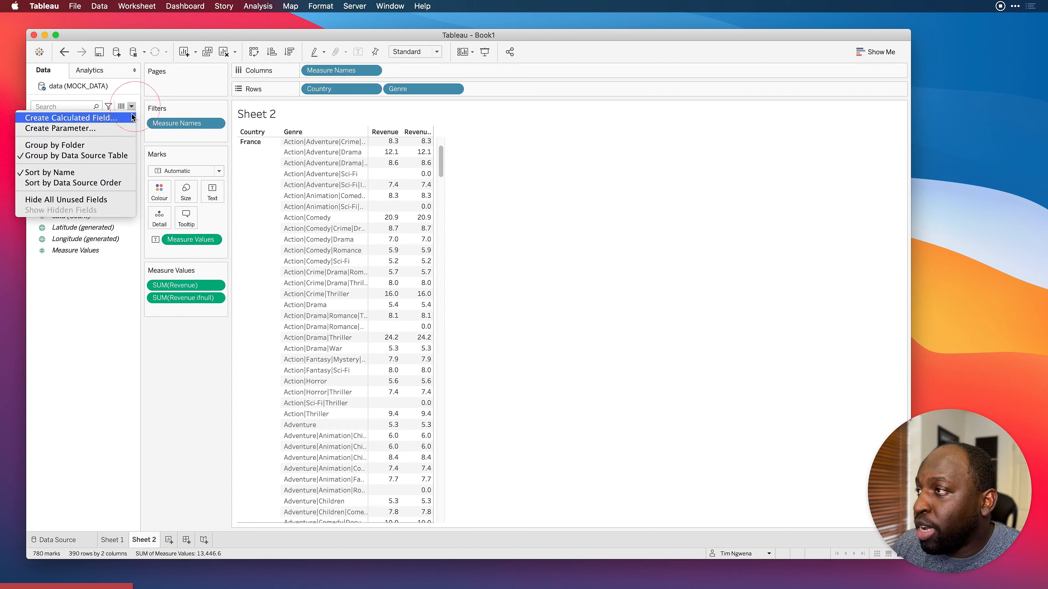
click(106, 118)
drag(461, 293, 446, 257)
click(758, 276)
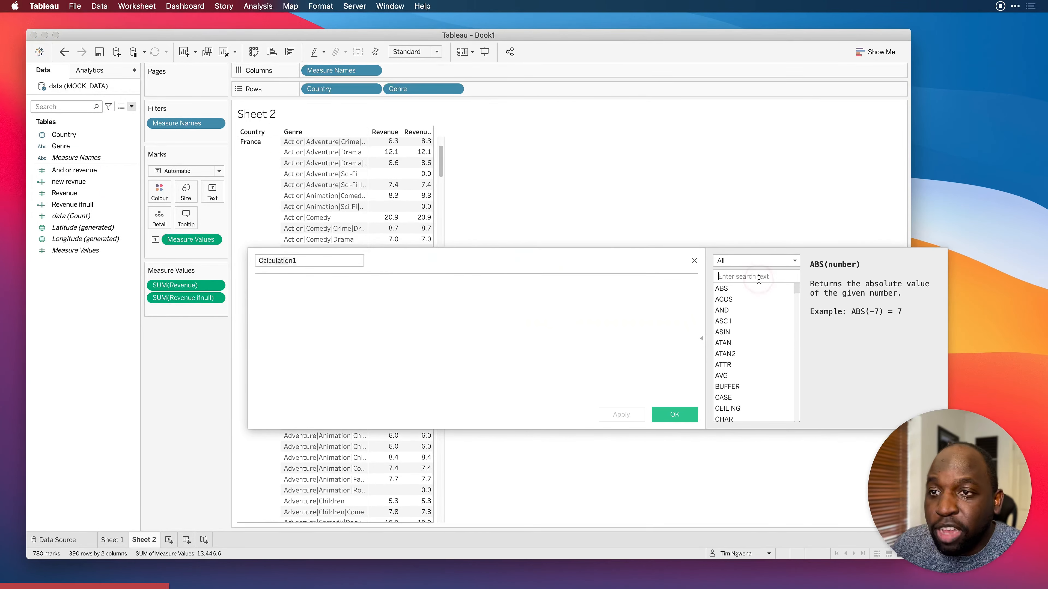
text(IF)
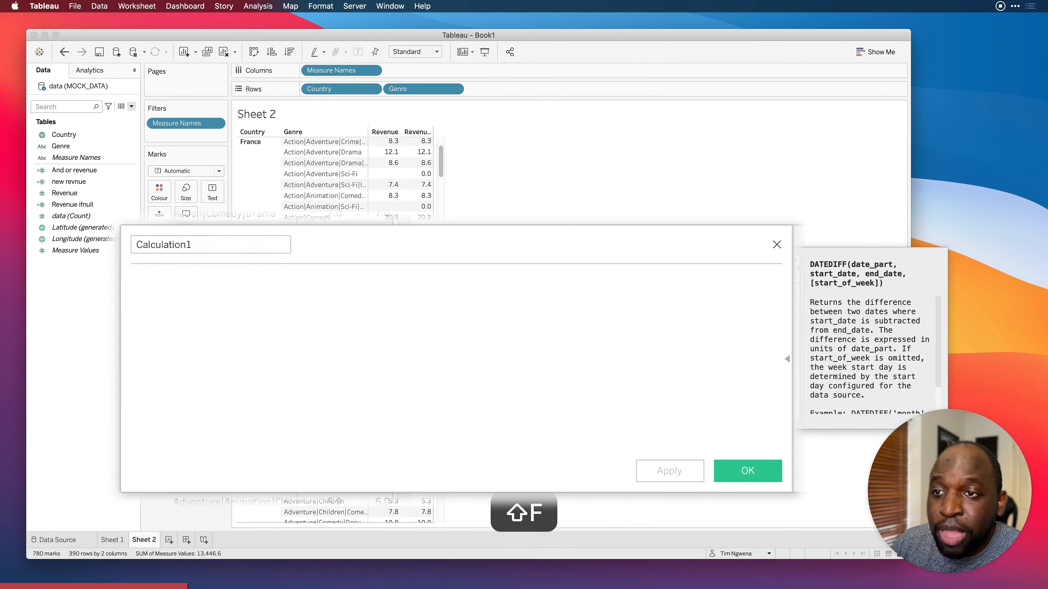
click(733, 326)
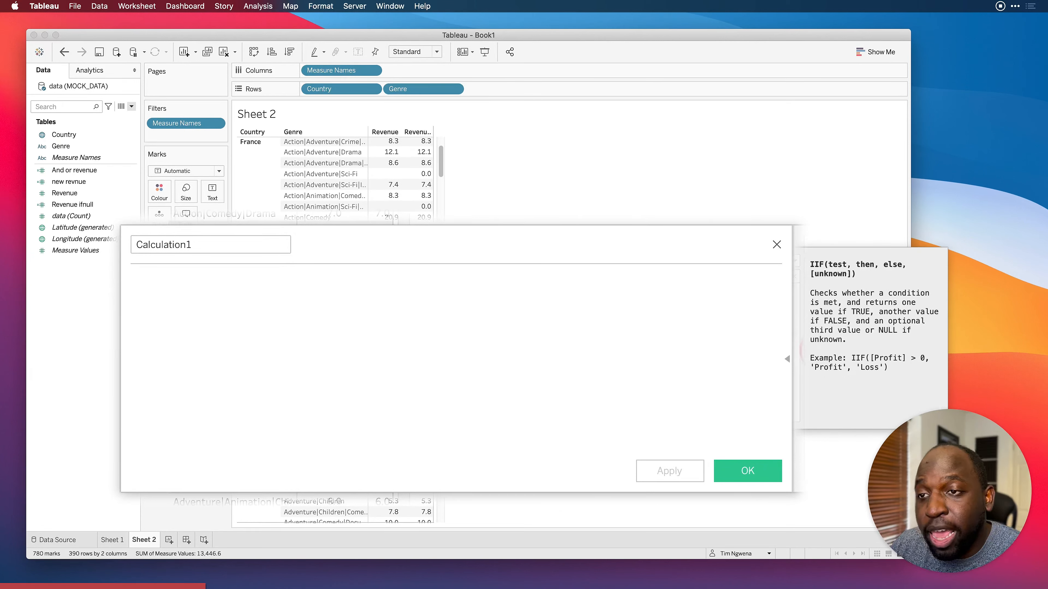
double_click(733, 326)
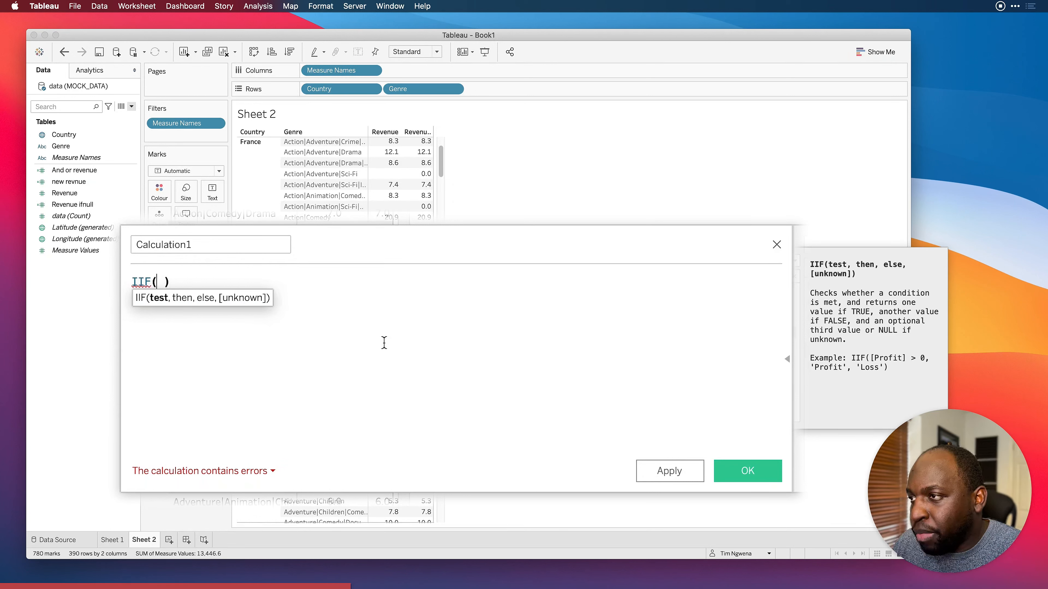
Step: Enter [Genre] = "Action" as the test condition of the IIF function
text(Genre)
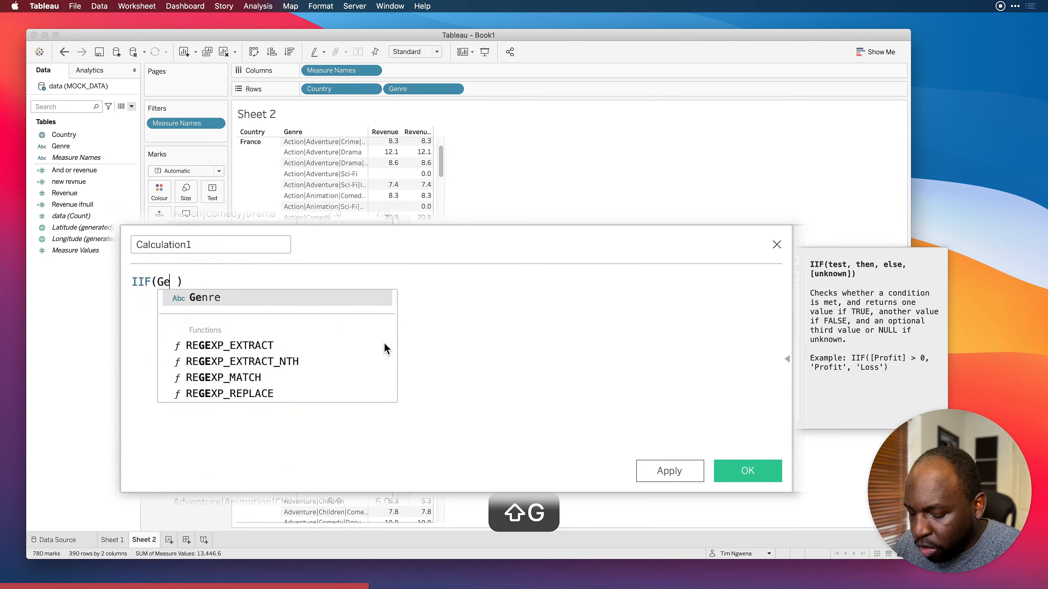
key(Return)
text(= )
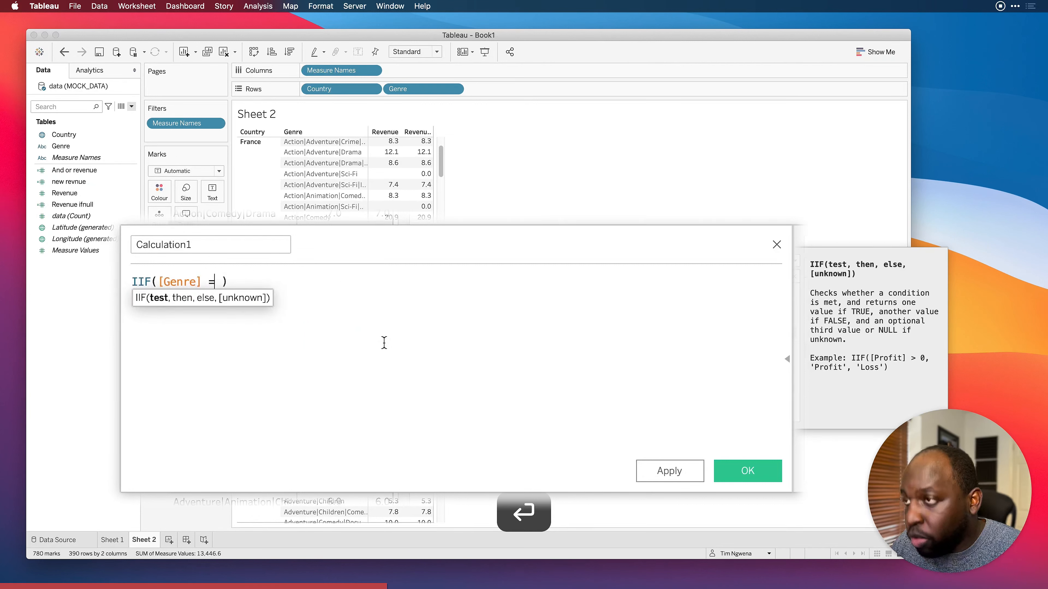
text("A")
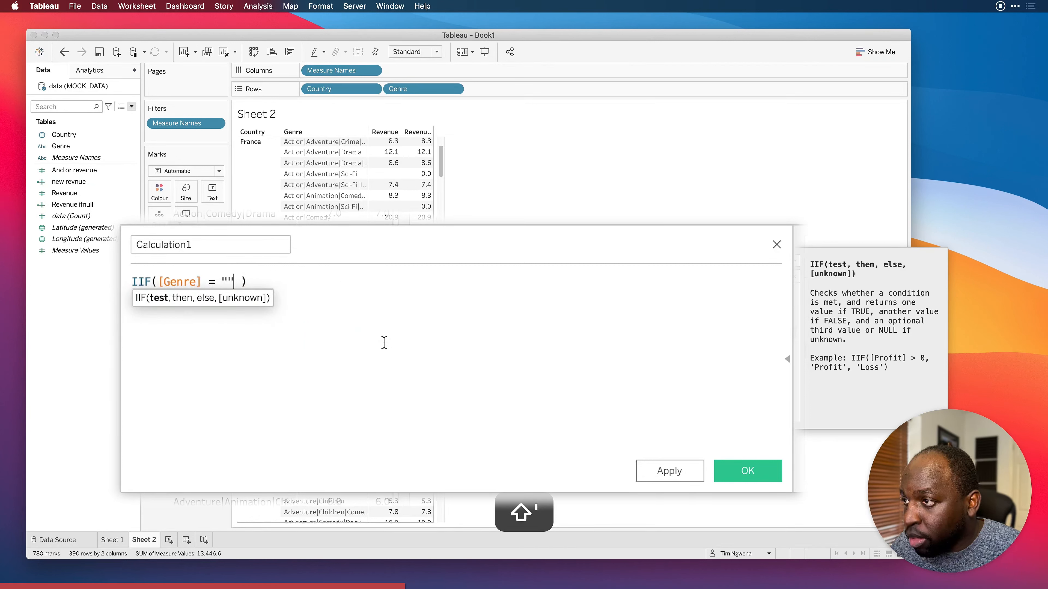
key(Left)
text(Action)
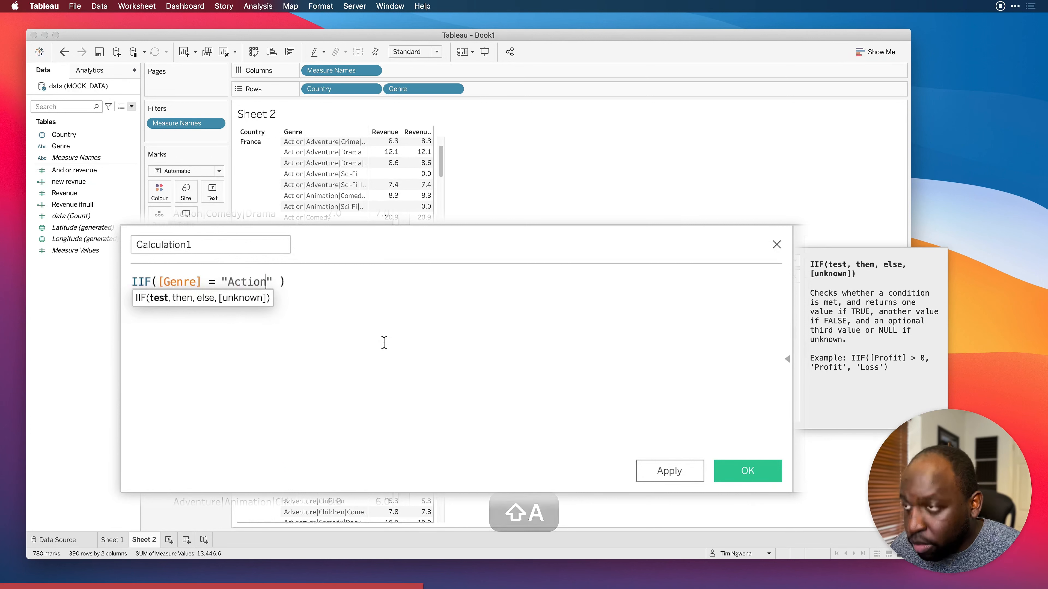
key(Right)
key(Right)
key(Left)
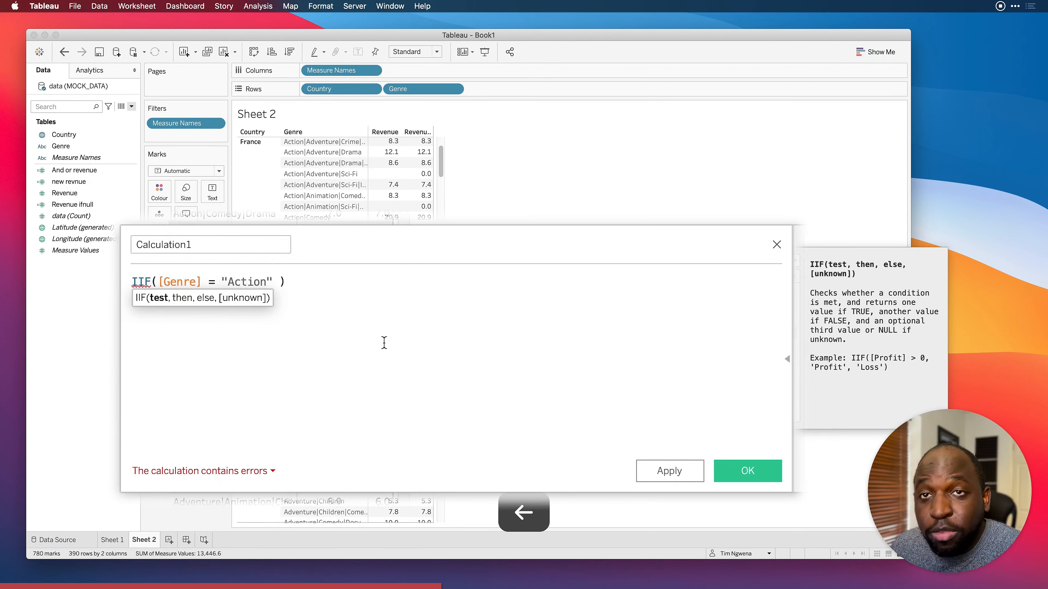
Step: Complete the IIF function with Null as the then value and [Revenue] as the else value
text(,)
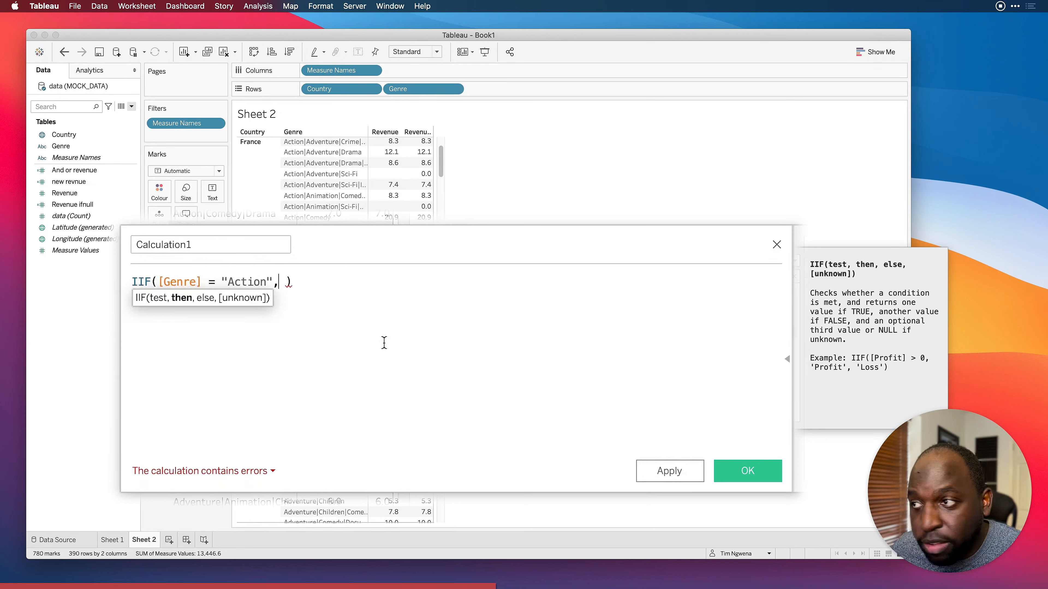
text(Null)
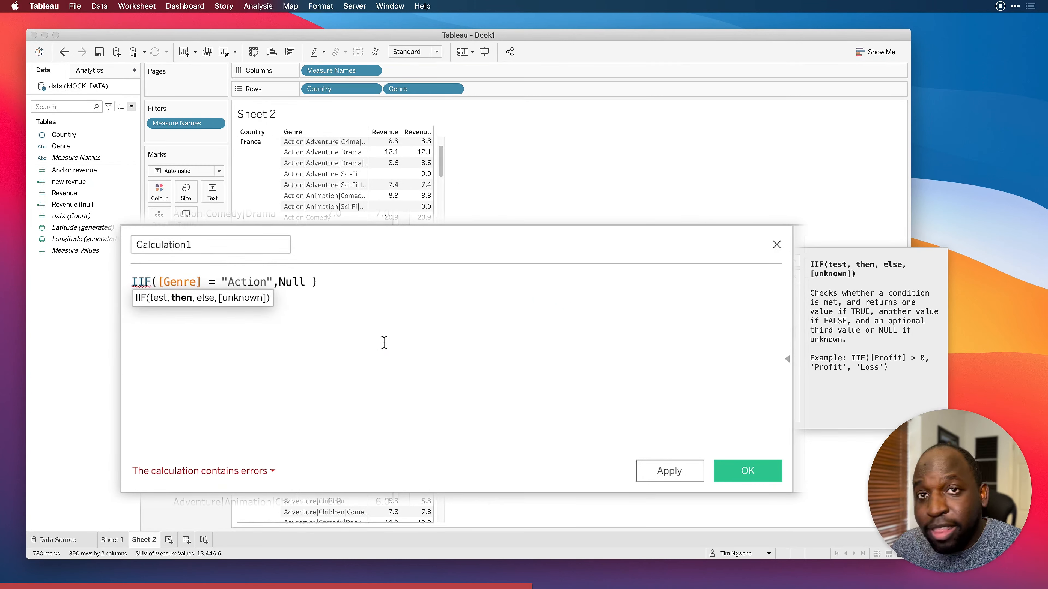
text(,)
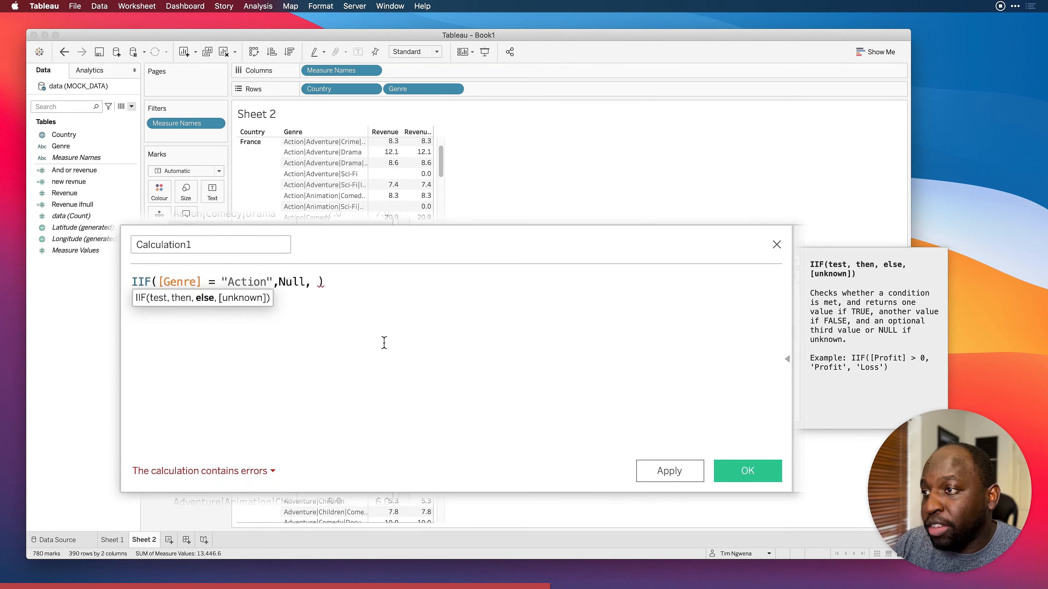
text(Rev)
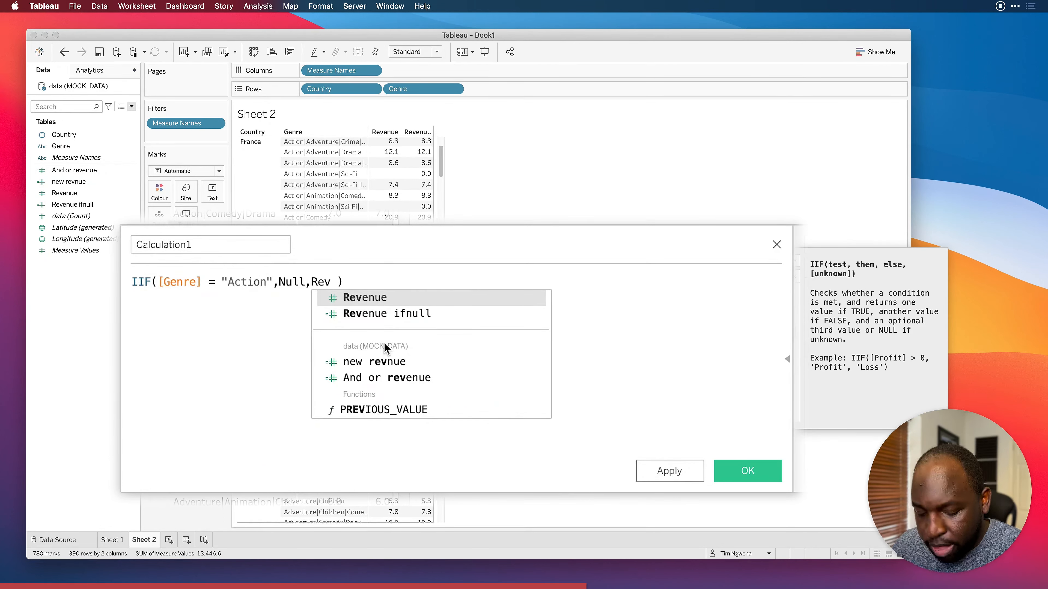
key(Return)
Step: Name the calculated field IIF Revenue
double_click(131, 244)
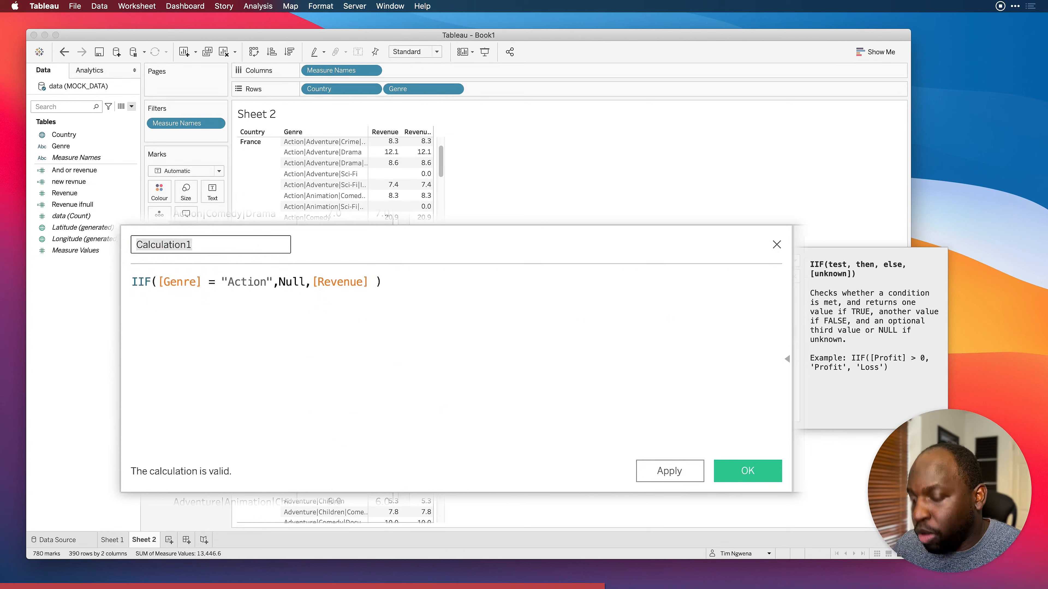
text(IIF Revenuew)
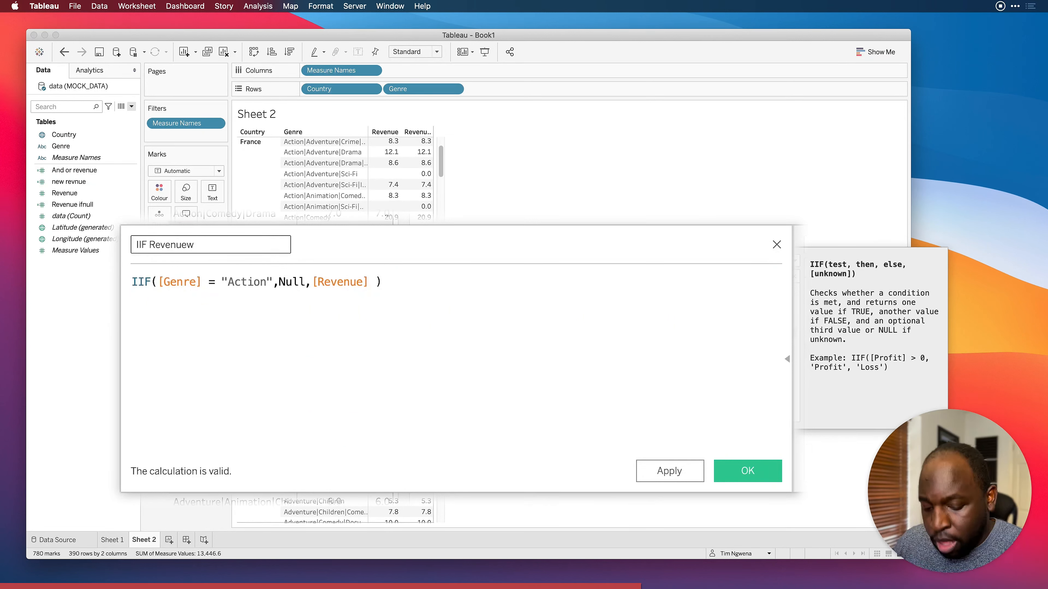
key(BackSpace)
click(455, 366)
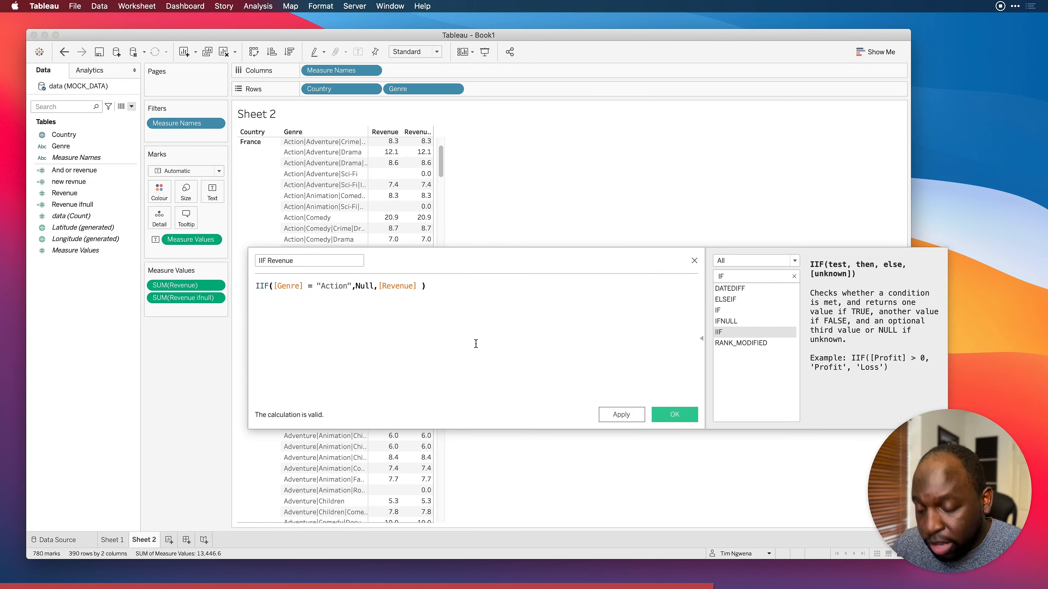
Step: Insert a [new revnue] reference below the IIF formula and examine that field's IF/ELSEIF definition
key(Return)
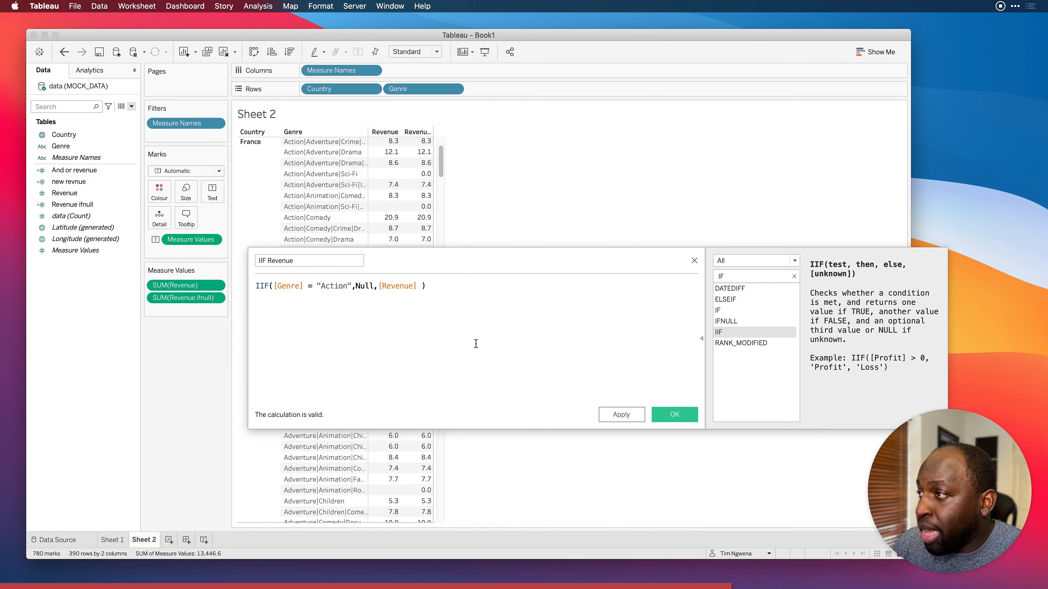
text(new)
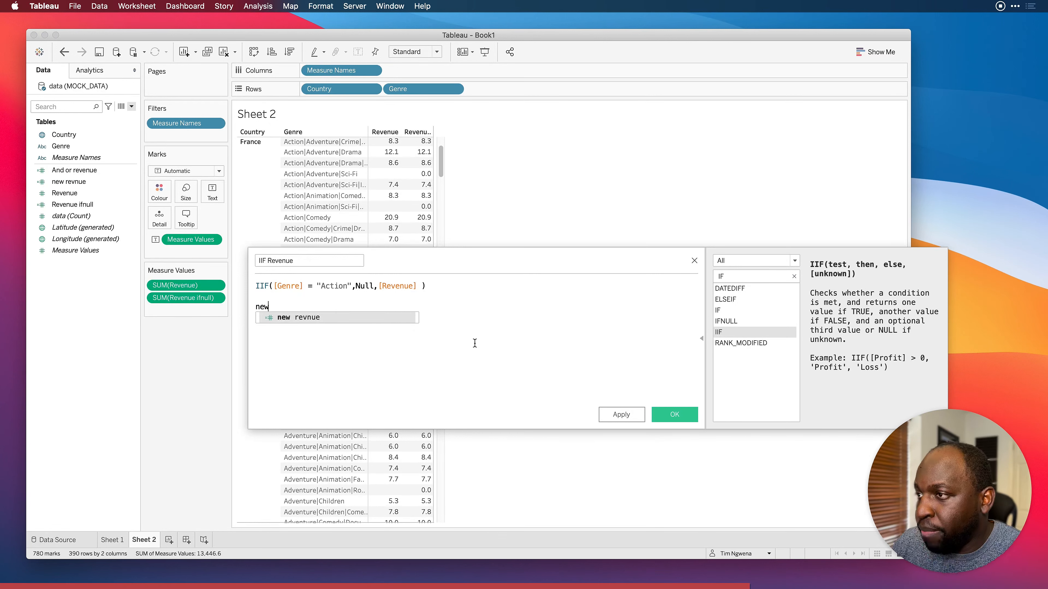
click(345, 318)
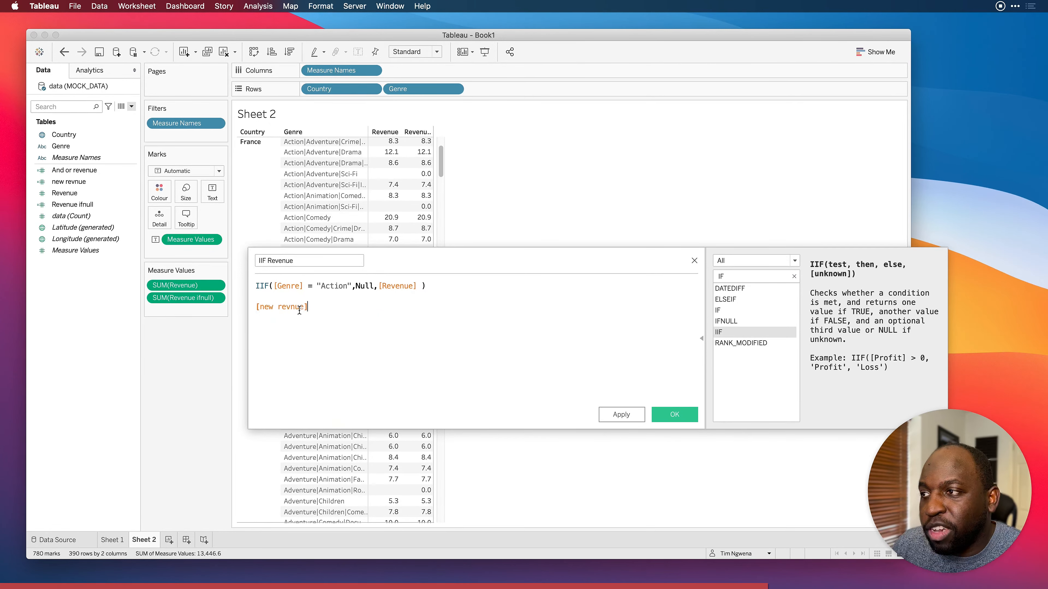
drag(512, 267, 421, 221)
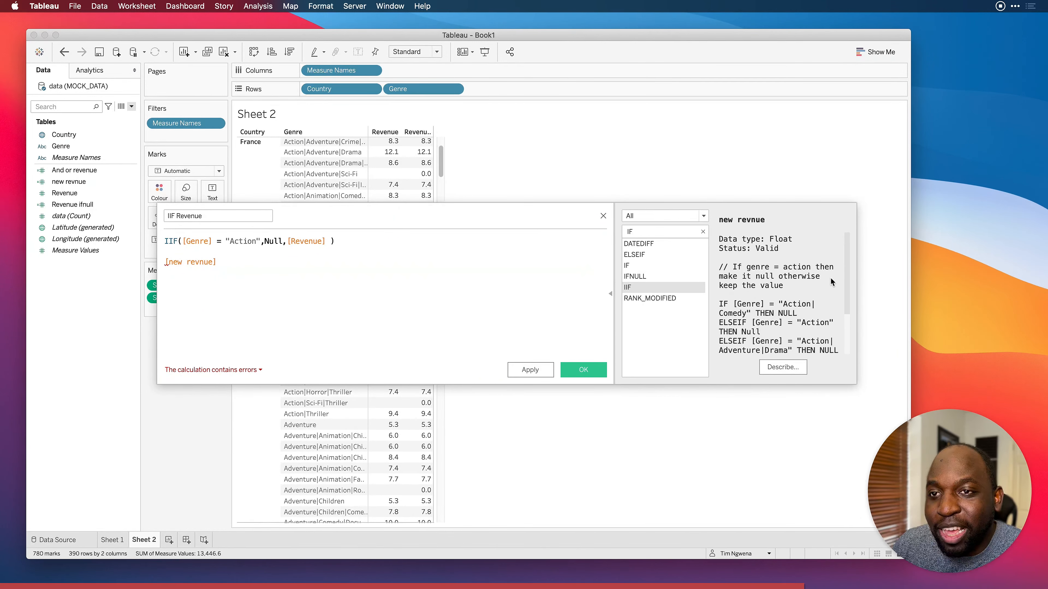
drag(847, 266, 852, 305)
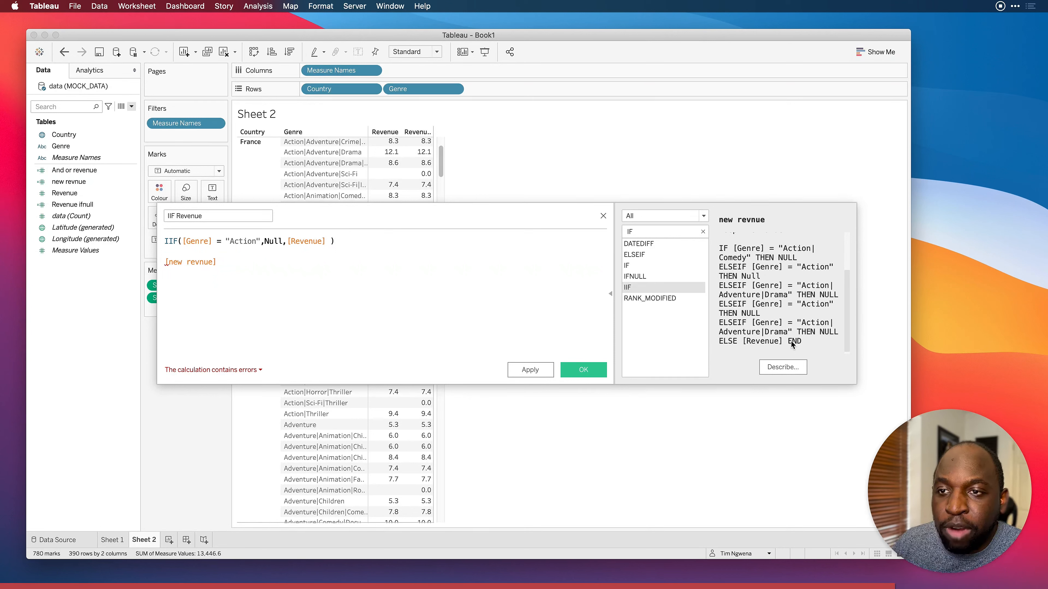
Step: Highlight the IIF formula for comparison and delete the [new revnue] reference below it
click(280, 241)
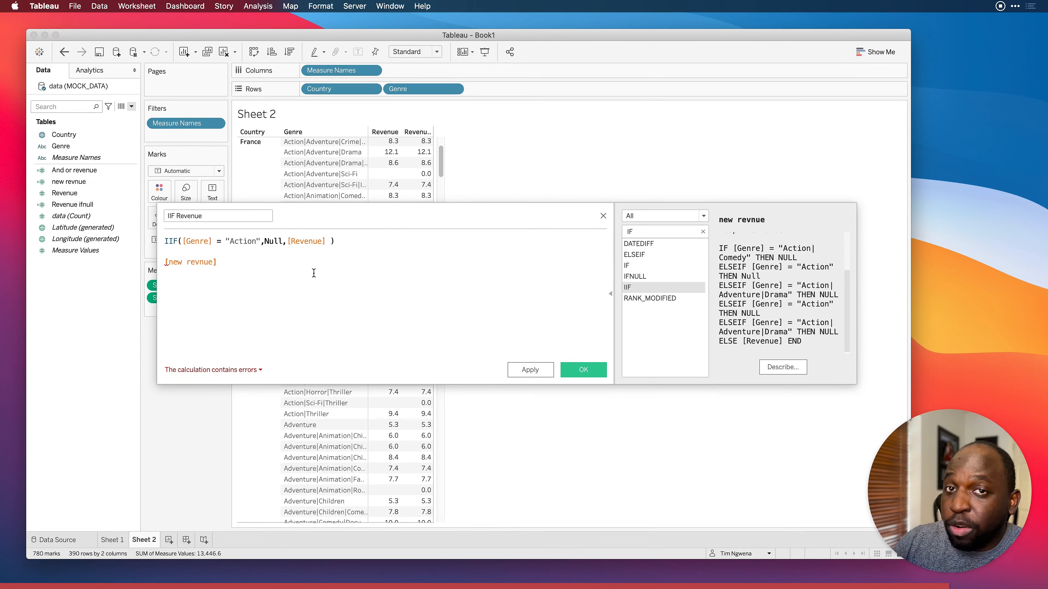
drag(346, 242, 165, 242)
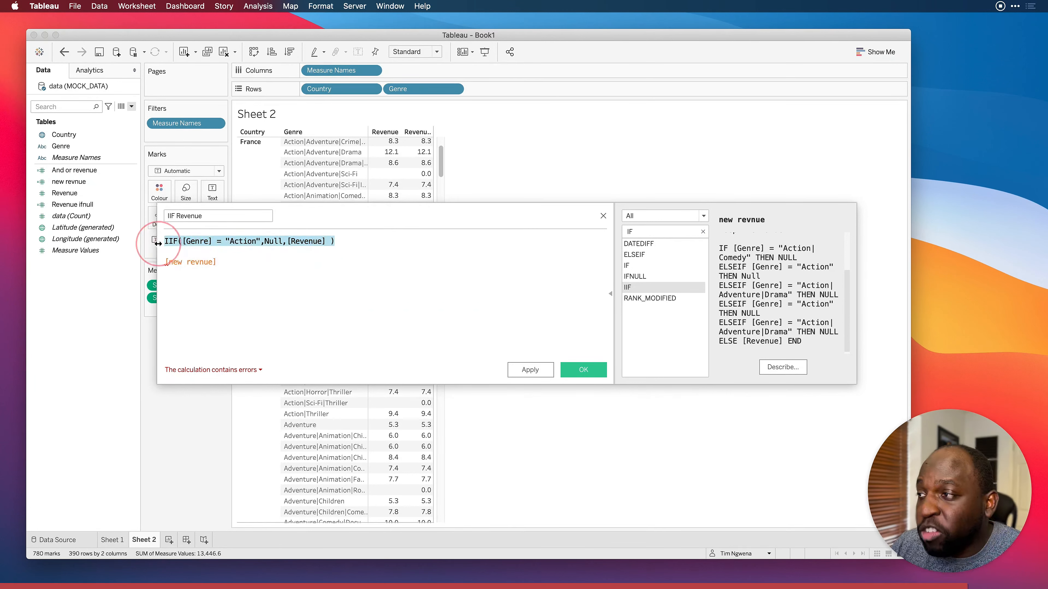
drag(217, 263, 144, 268)
key(BackSpace)
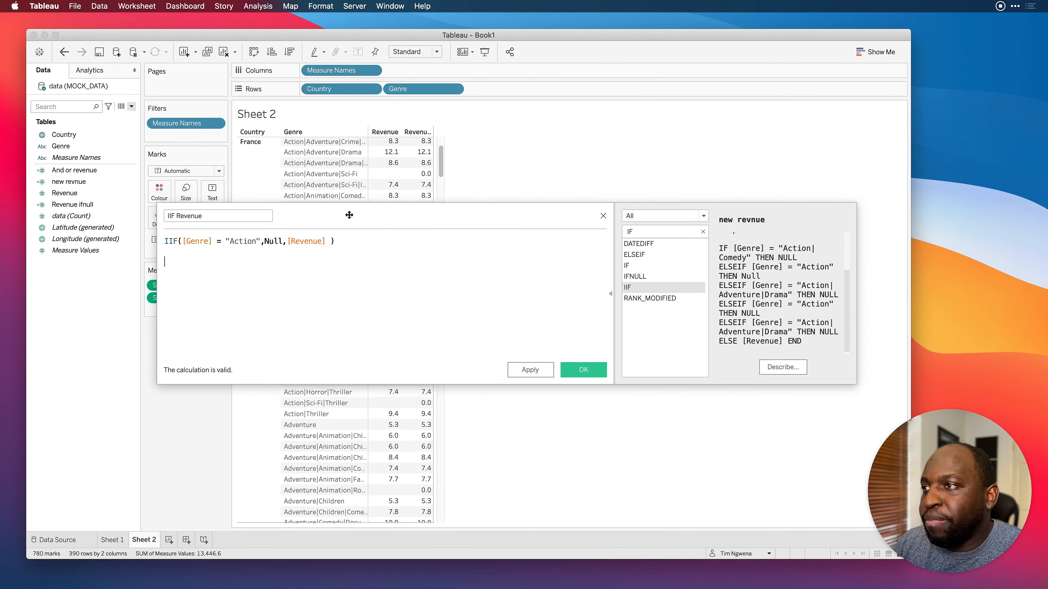
drag(347, 215, 471, 211)
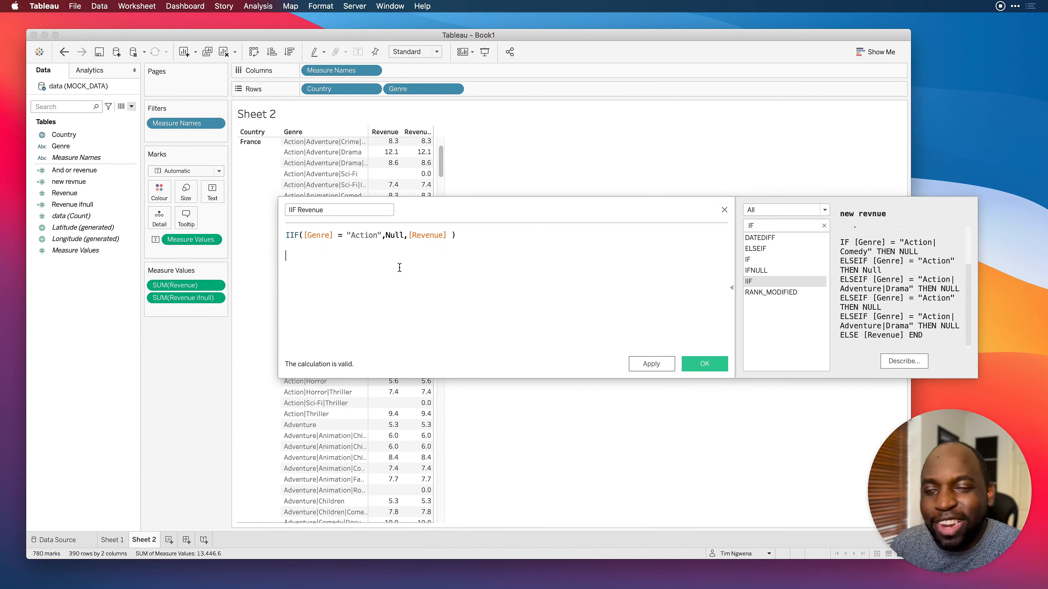
click(369, 271)
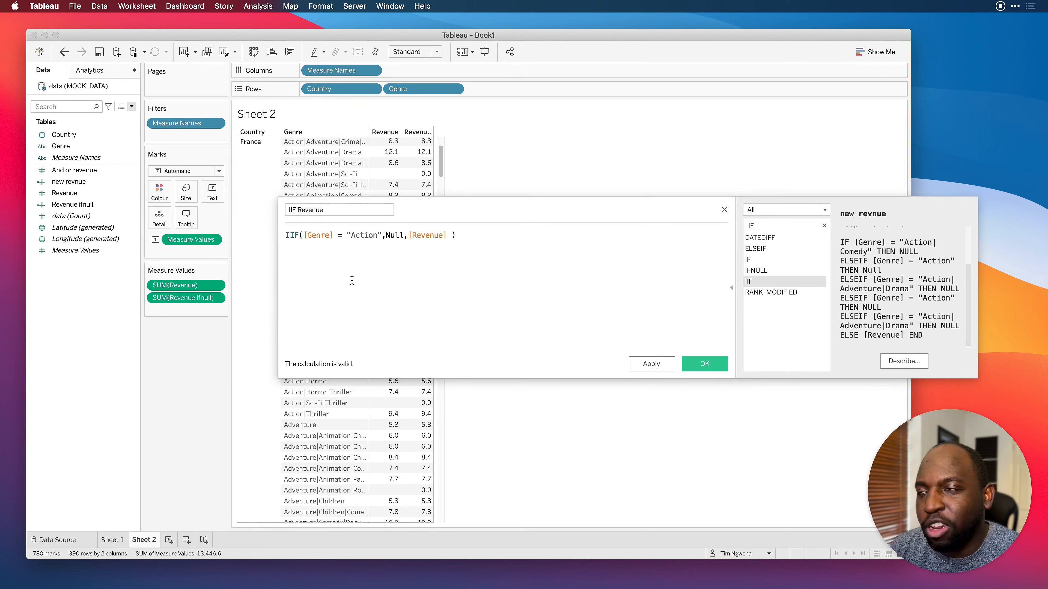
click(340, 268)
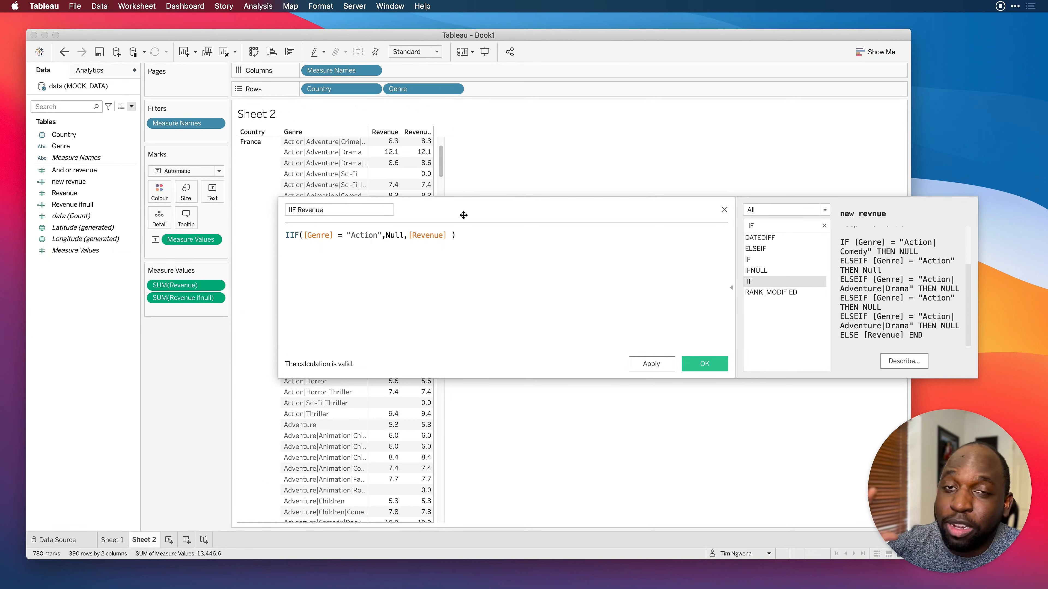
drag(464, 218, 468, 259)
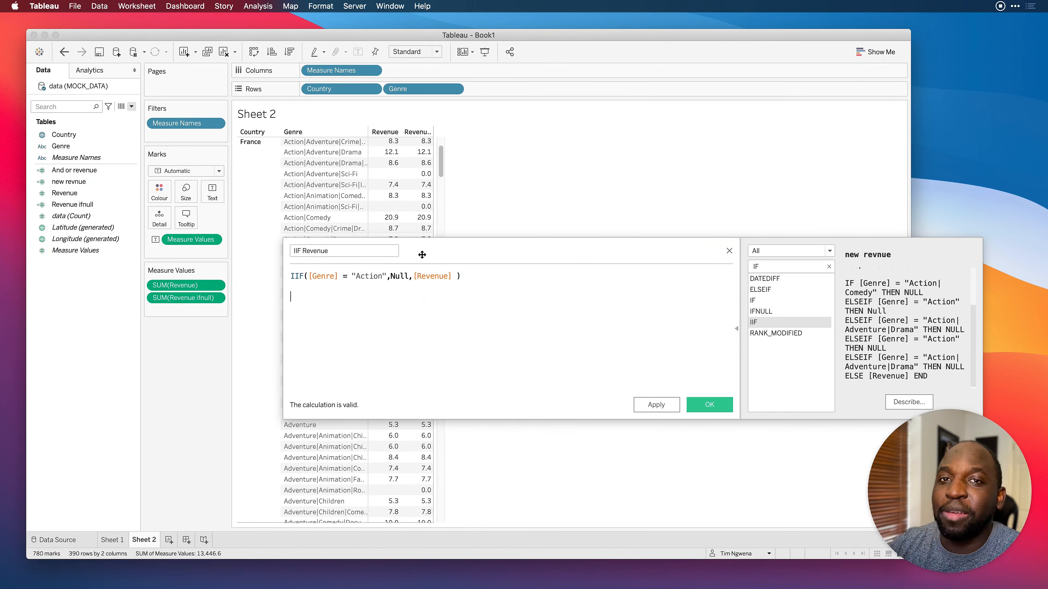